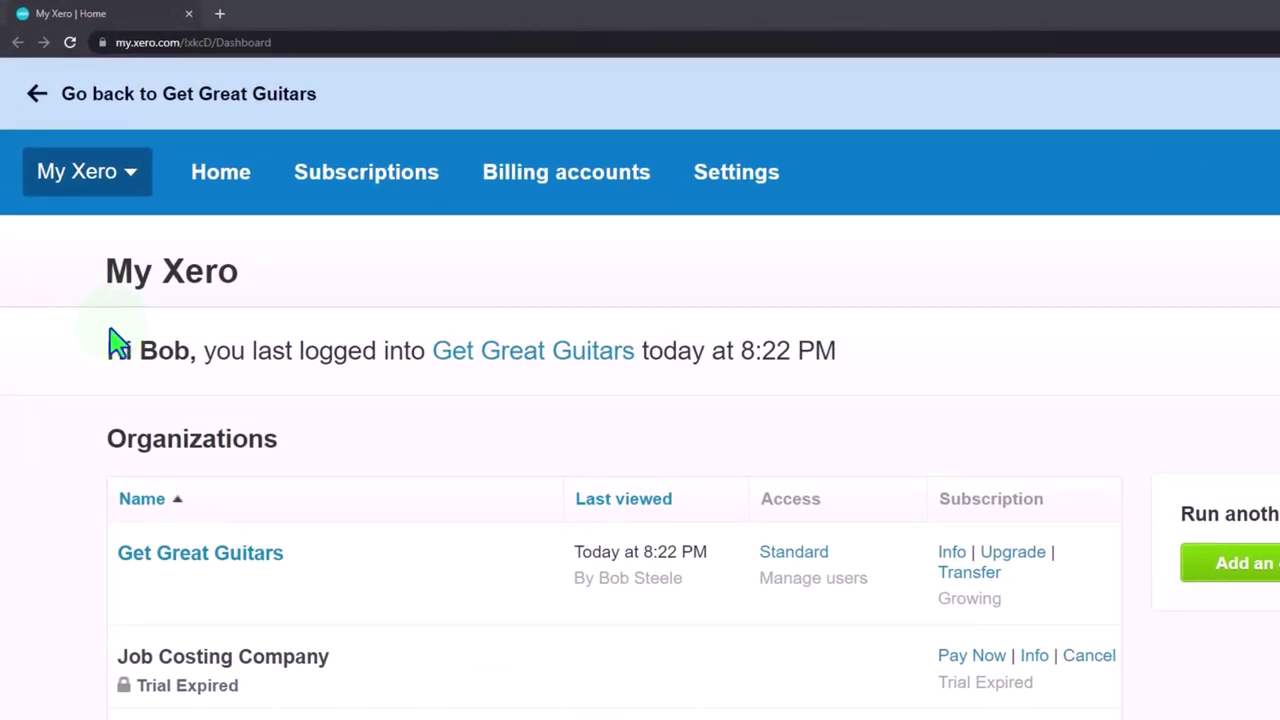
Open the Get Great Guitars organization and duplicate its dashboard into two additional browser tabs.
{"action": "left_click", "coordinate": [168, 575]}
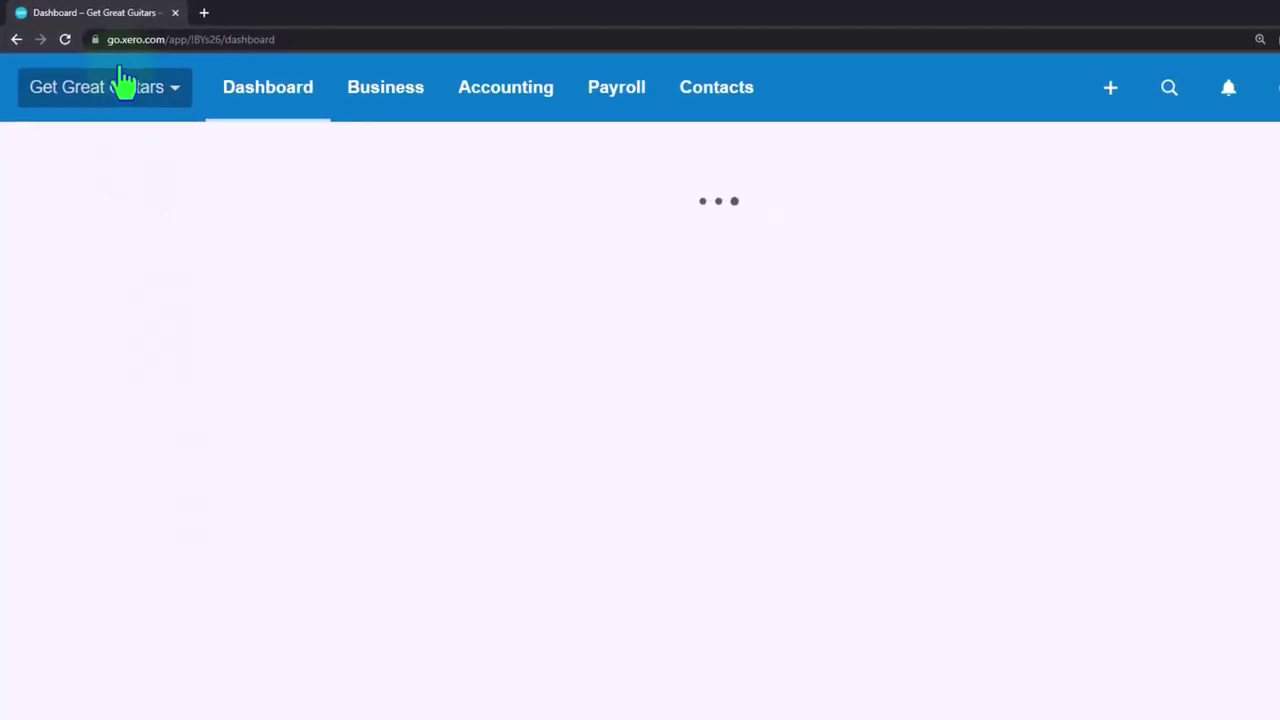
{"action": "right_click", "coordinate": [118, 18]}
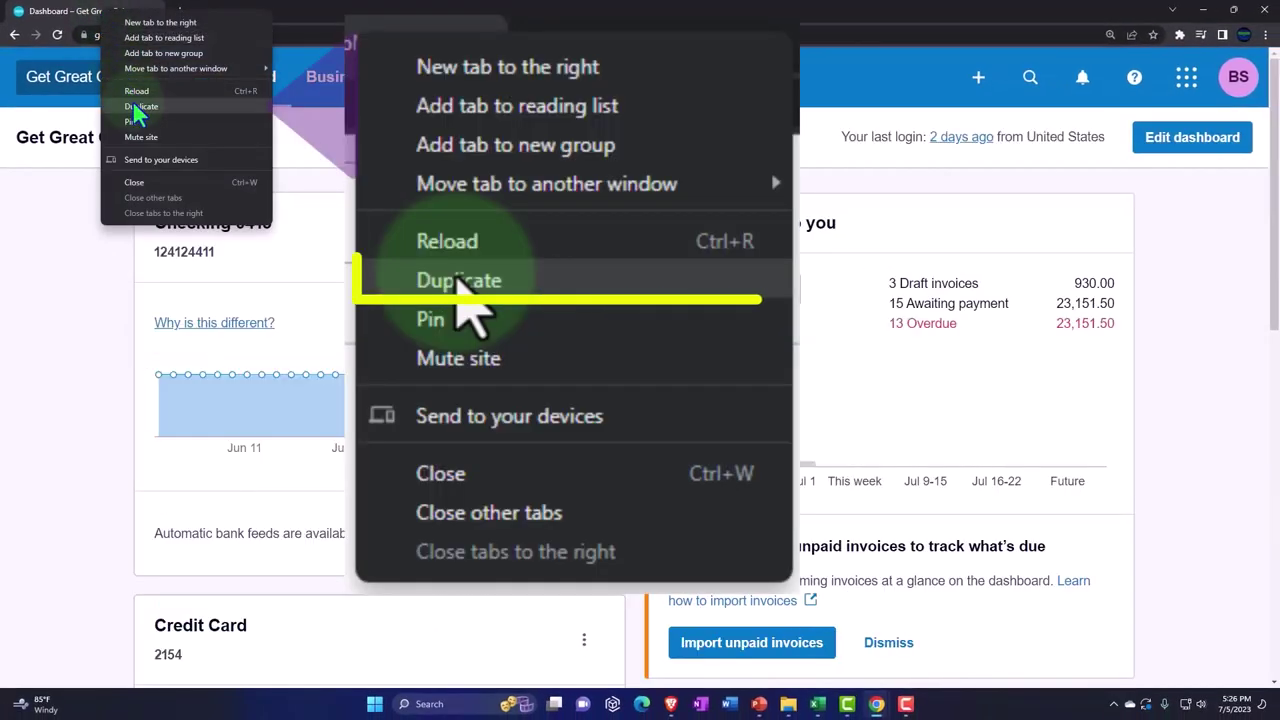
{"action": "left_click", "coordinate": [194, 106]}
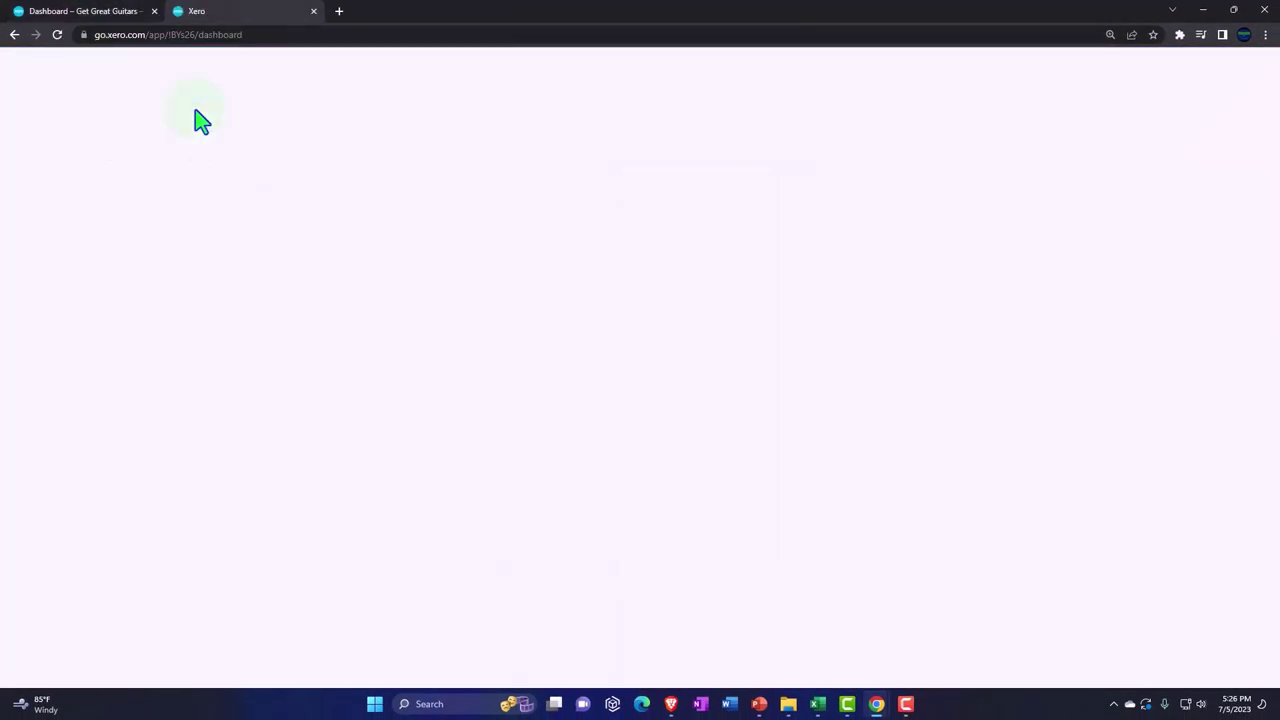
{"action": "right_click", "coordinate": [255, 15]}
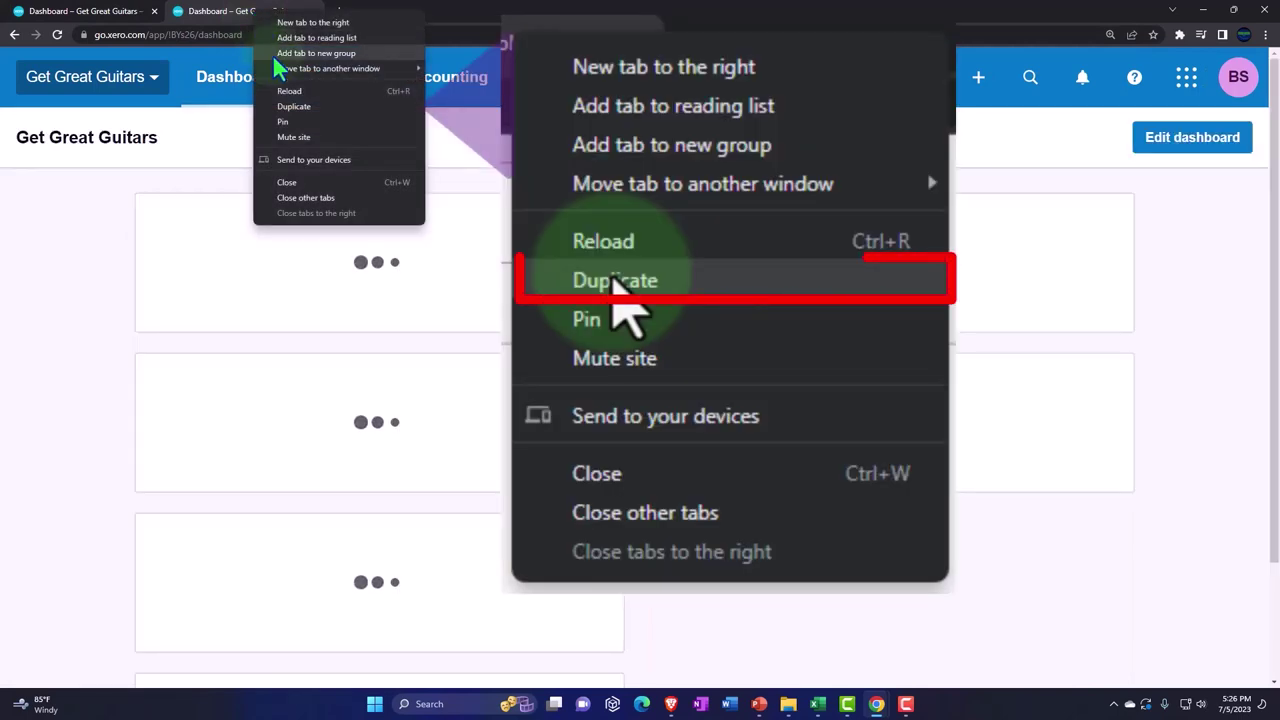
{"action": "left_click", "coordinate": [347, 108]}
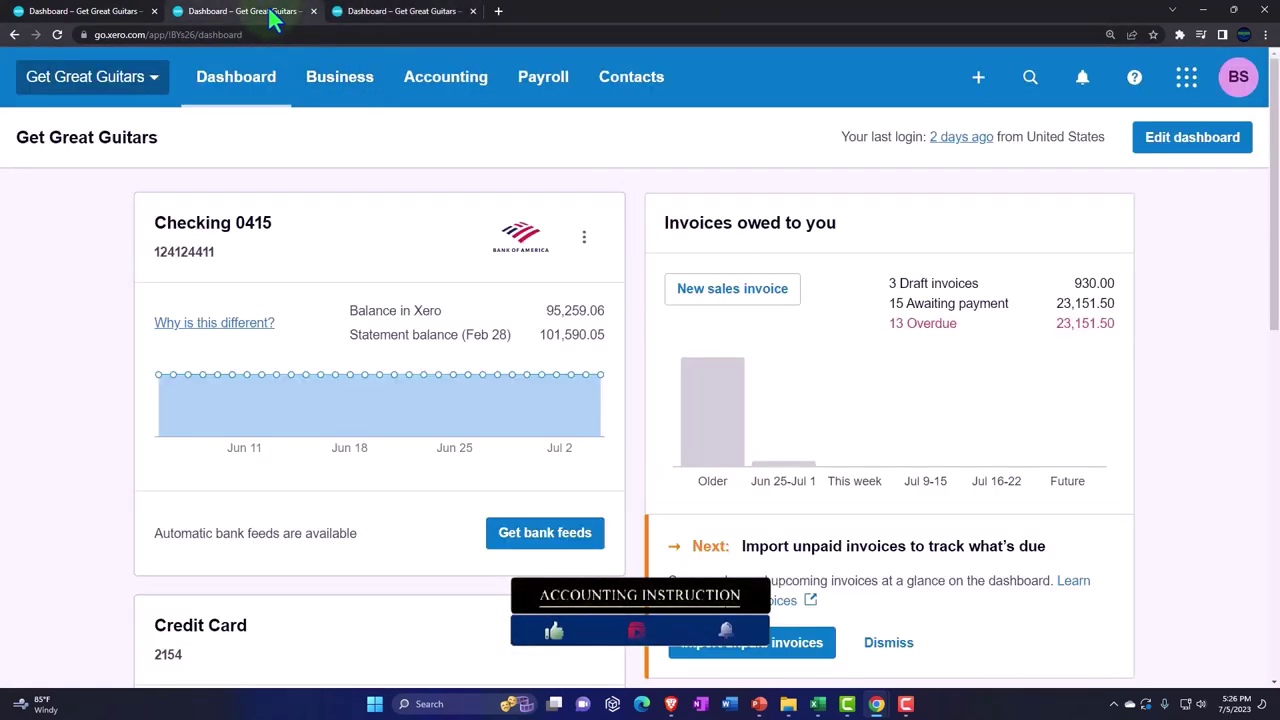
Open the Balance Sheet Comp report in the second browser tab and the Income Statement Comp report in the third.
{"action": "left_click", "coordinate": [450, 85]}
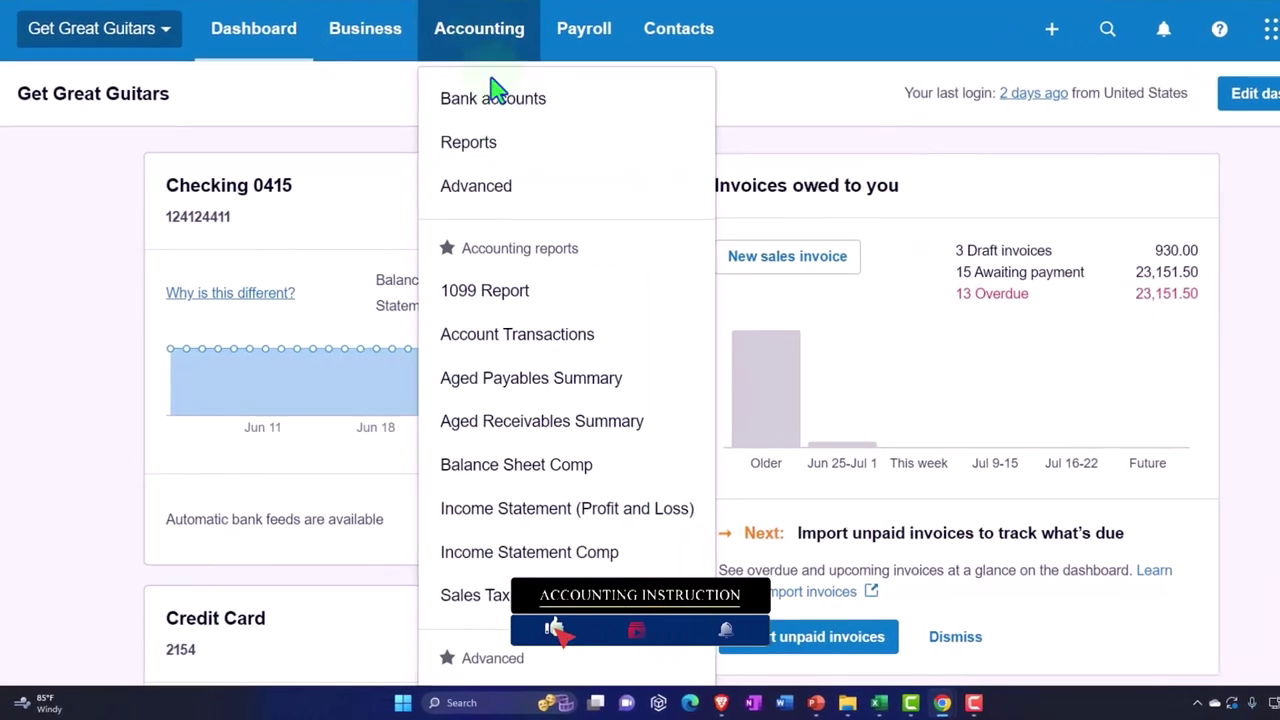
{"action": "left_click", "coordinate": [612, 479]}
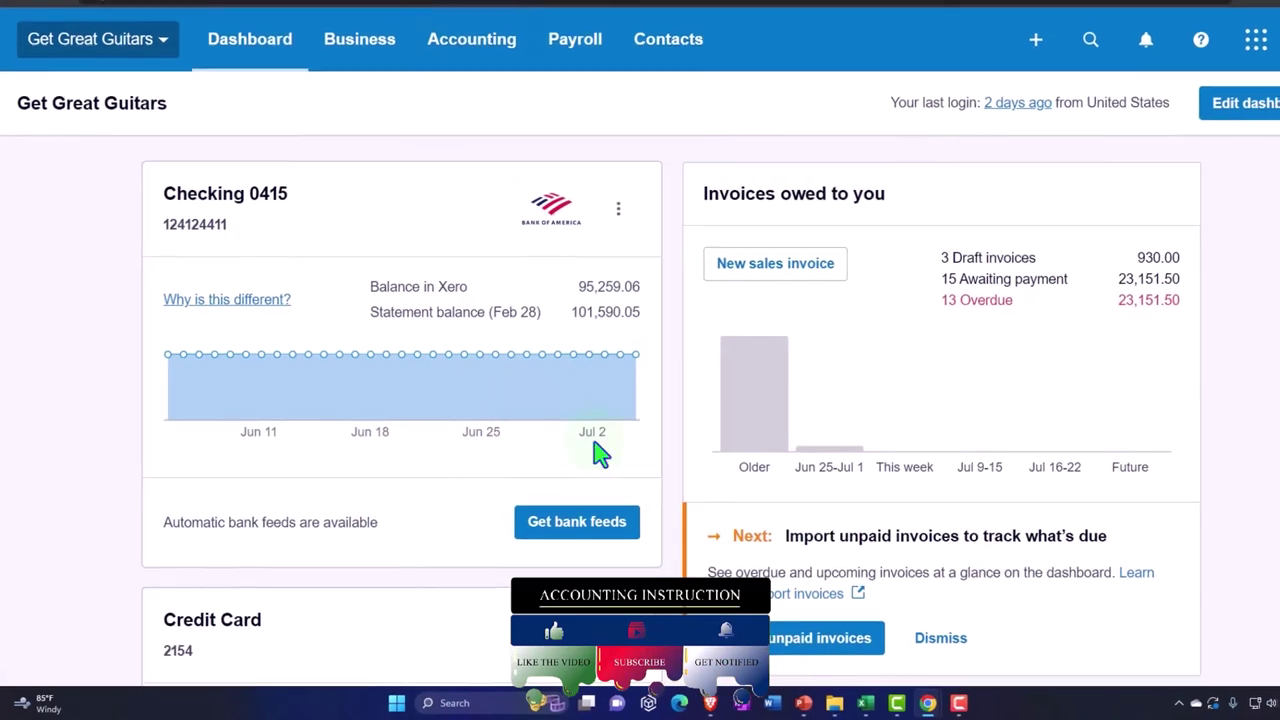
{"action": "left_click", "coordinate": [414, 20]}
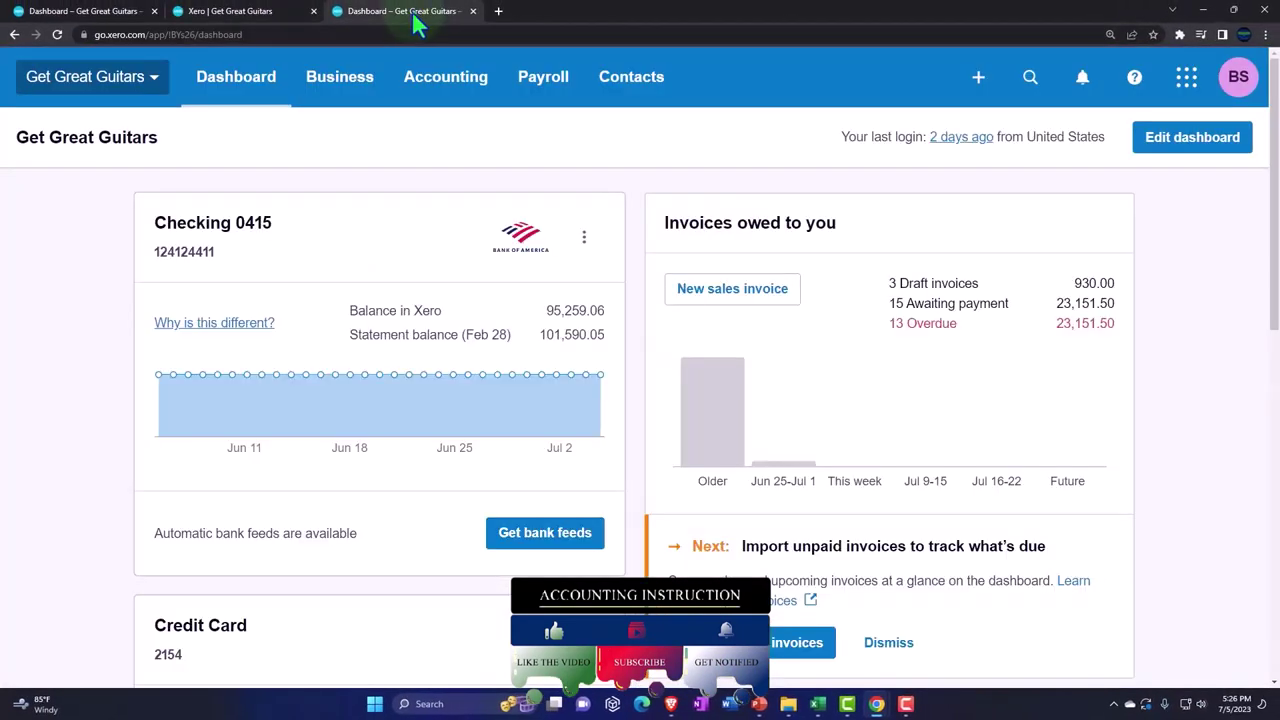
{"action": "left_click", "coordinate": [443, 88]}
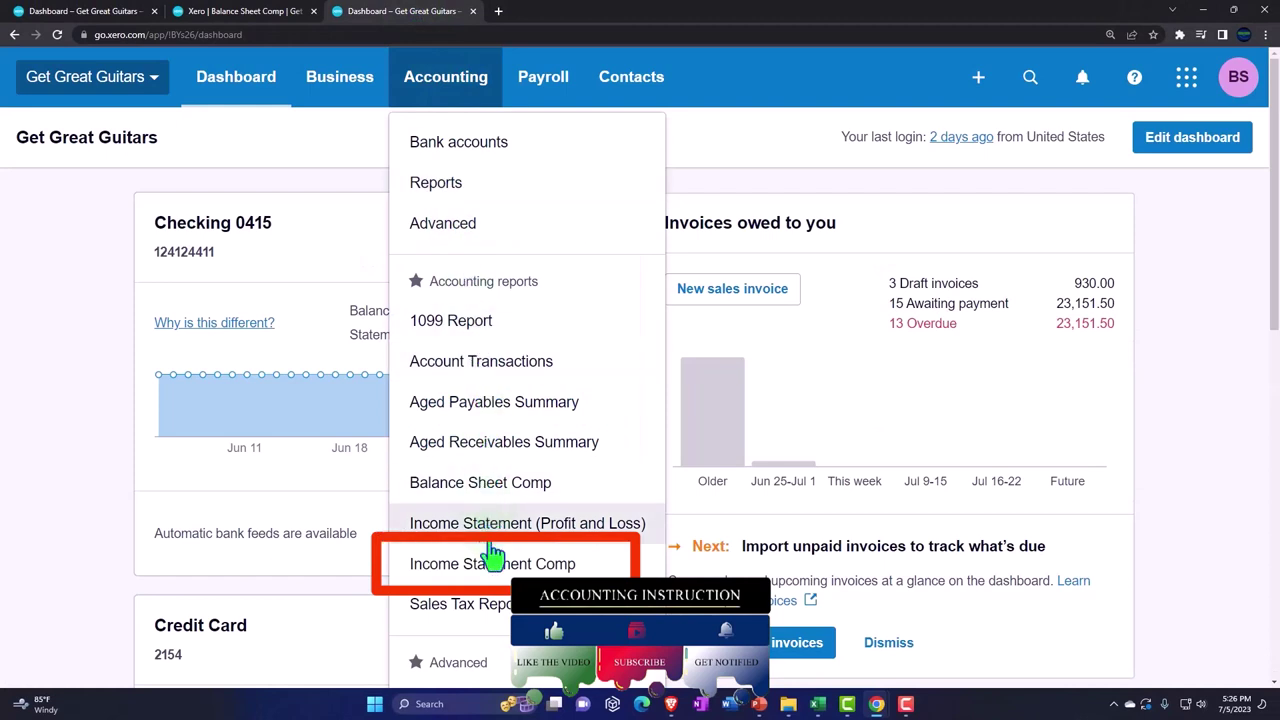
{"action": "left_click", "coordinate": [585, 570]}
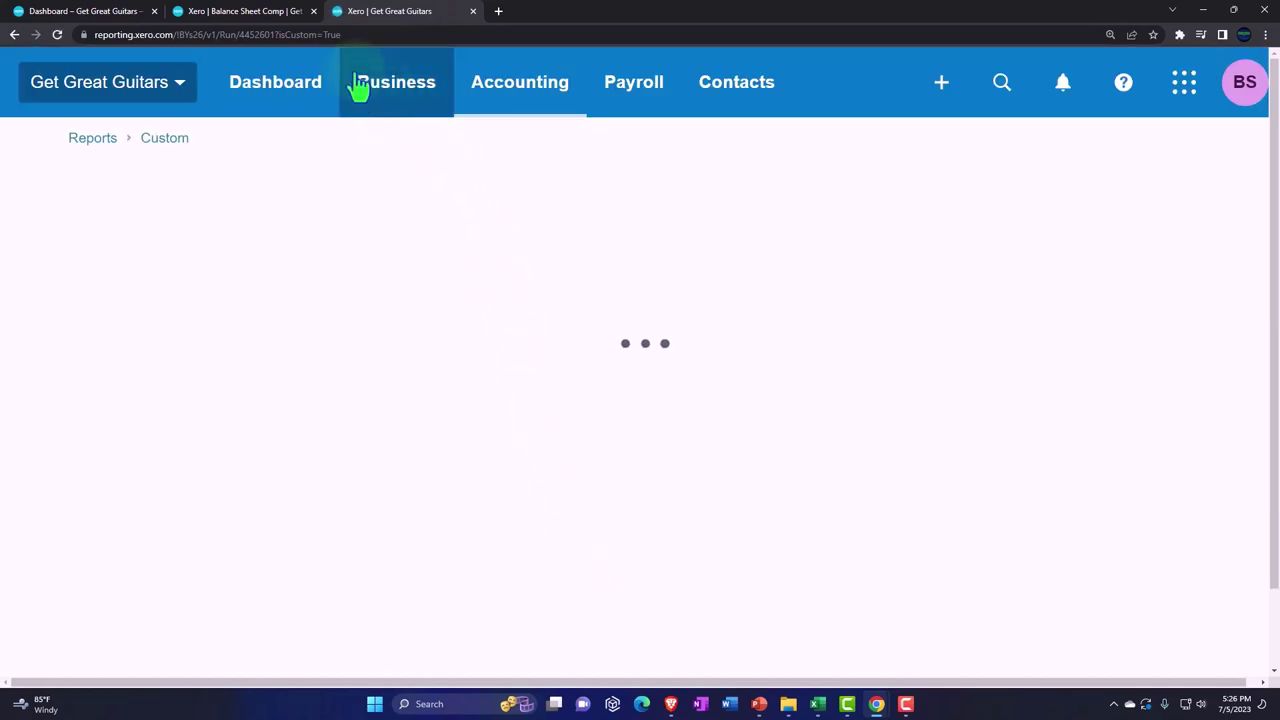
Review the Balance Sheet Comp report from the monthly columns down to the loans under Current Liabilities.
{"action": "left_click", "coordinate": [266, 13]}
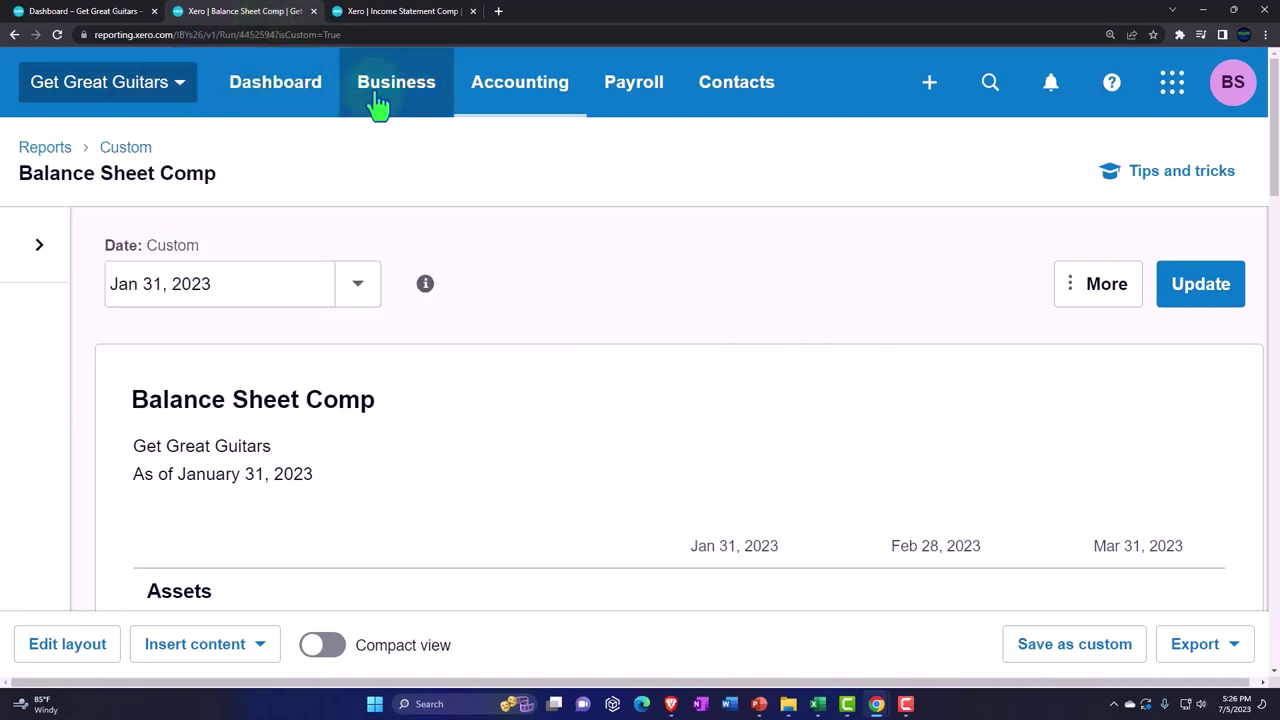
{"action": "scroll", "coordinate": [631, 286], "scroll_direction": "down", "scroll_amount": 1}
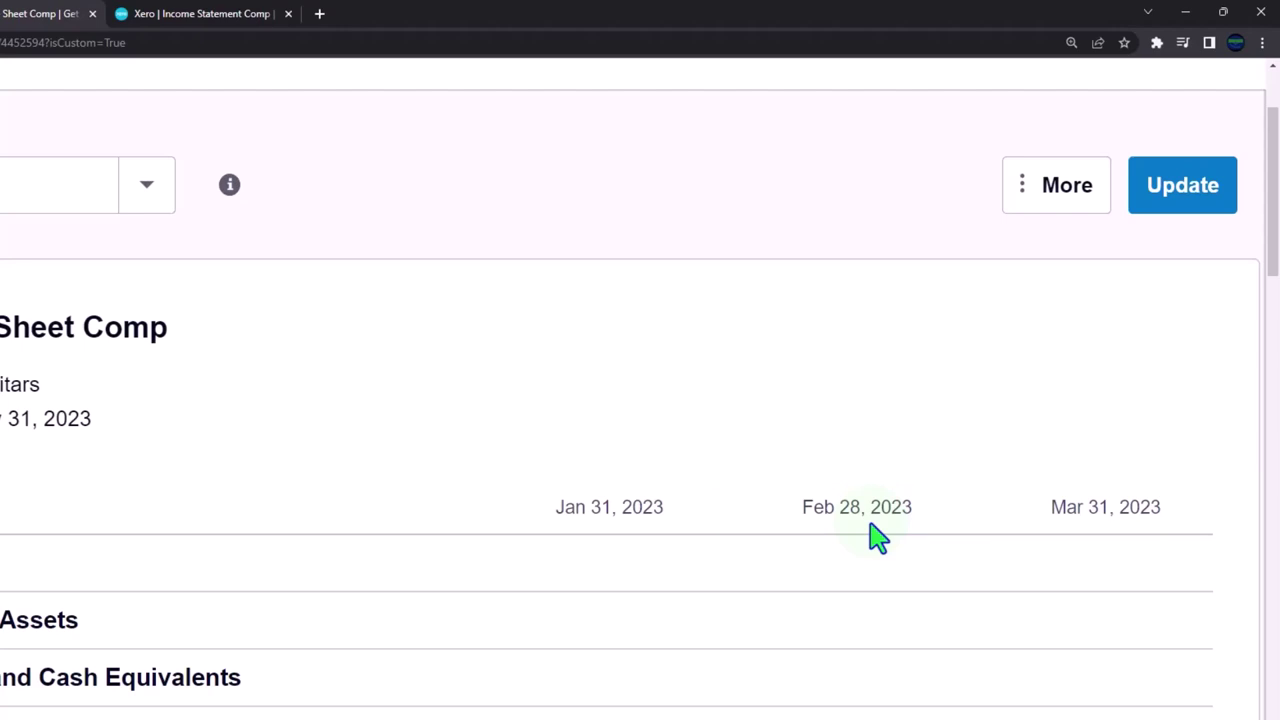
{"action": "scroll", "coordinate": [950, 437], "scroll_direction": "down", "scroll_amount": 3}
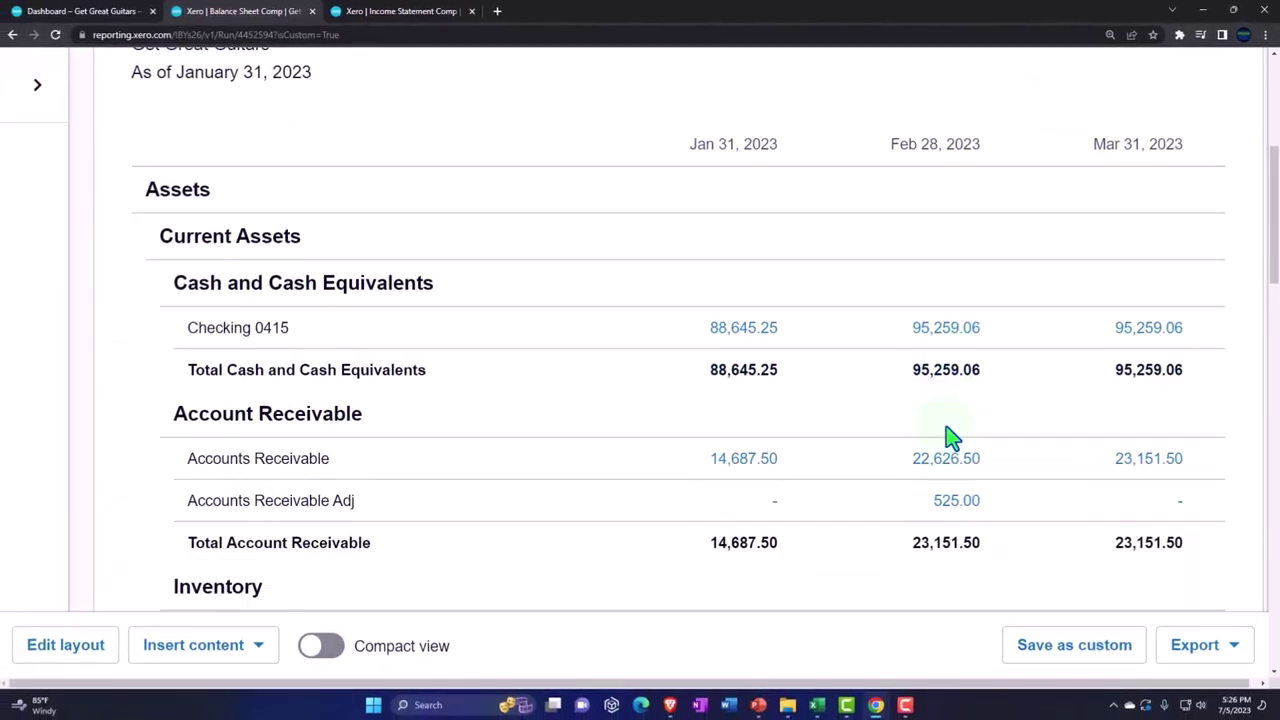
{"action": "scroll", "coordinate": [946, 428], "scroll_direction": "down", "scroll_amount": 10}
{"action": "scroll", "coordinate": [948, 437], "scroll_direction": "down", "scroll_amount": 9}
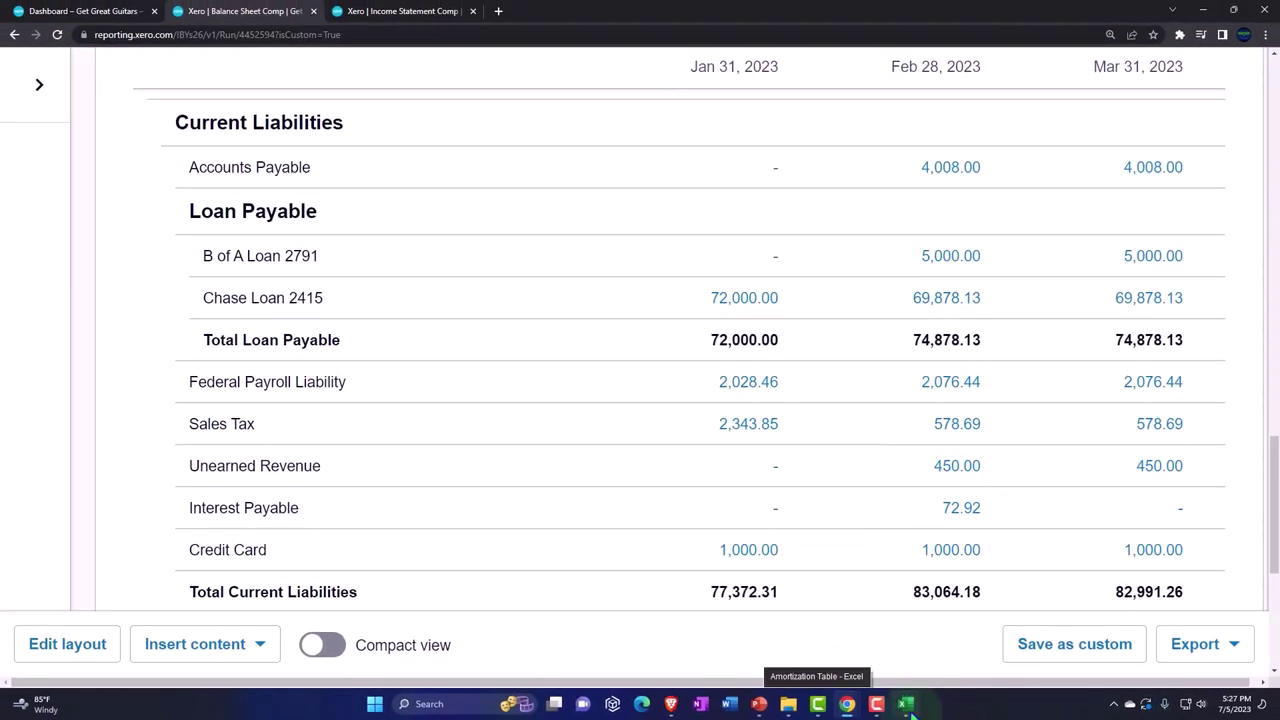
Switch to the Amortization Table workbook in Excel and examine month 2's payment, interest, loan reduction and loan balance.
{"action": "left_click", "coordinate": [906, 705]}
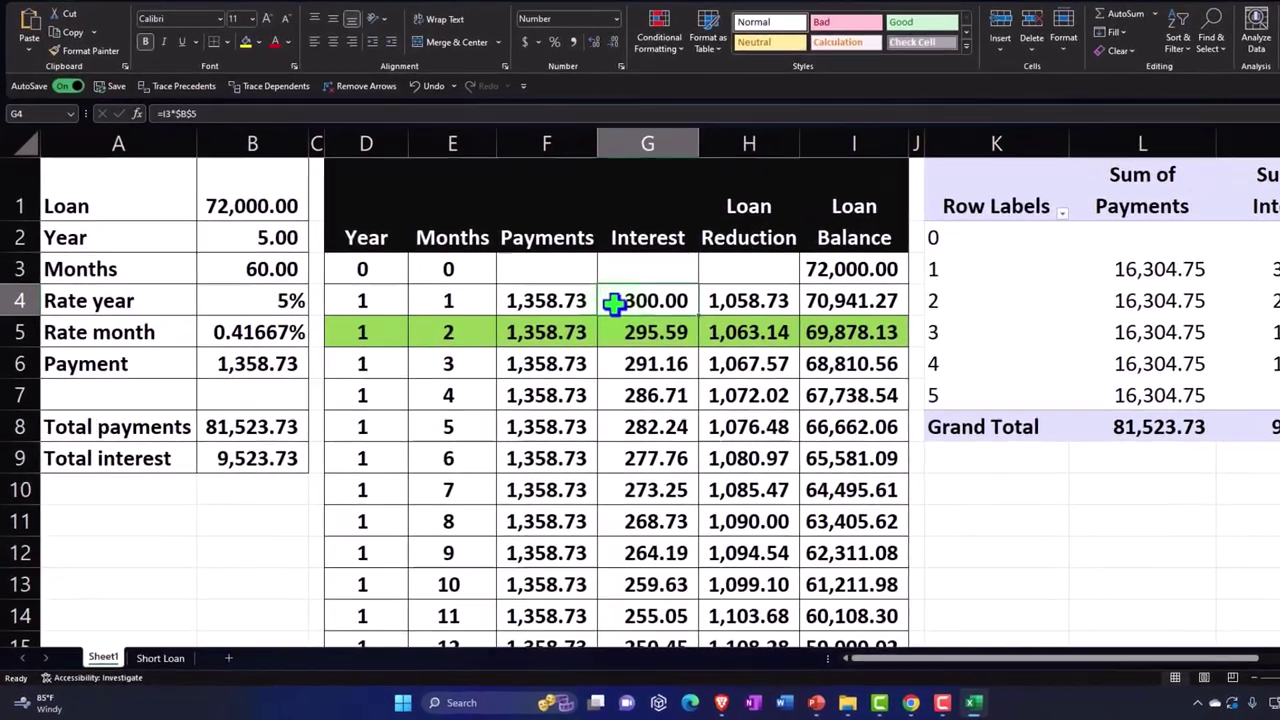
{"action": "key", "text": "Down"}
{"action": "key", "text": "Left"}
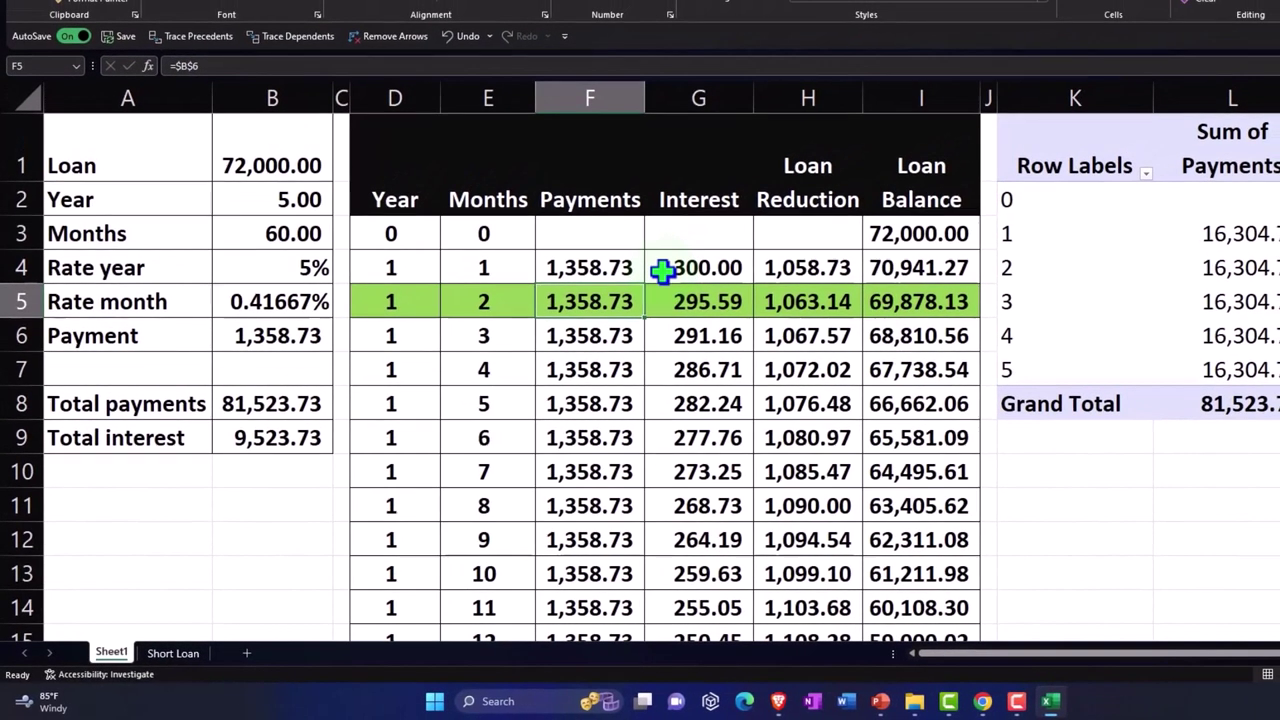
{"action": "key", "text": "Right"}
{"action": "key", "text": "Right"}
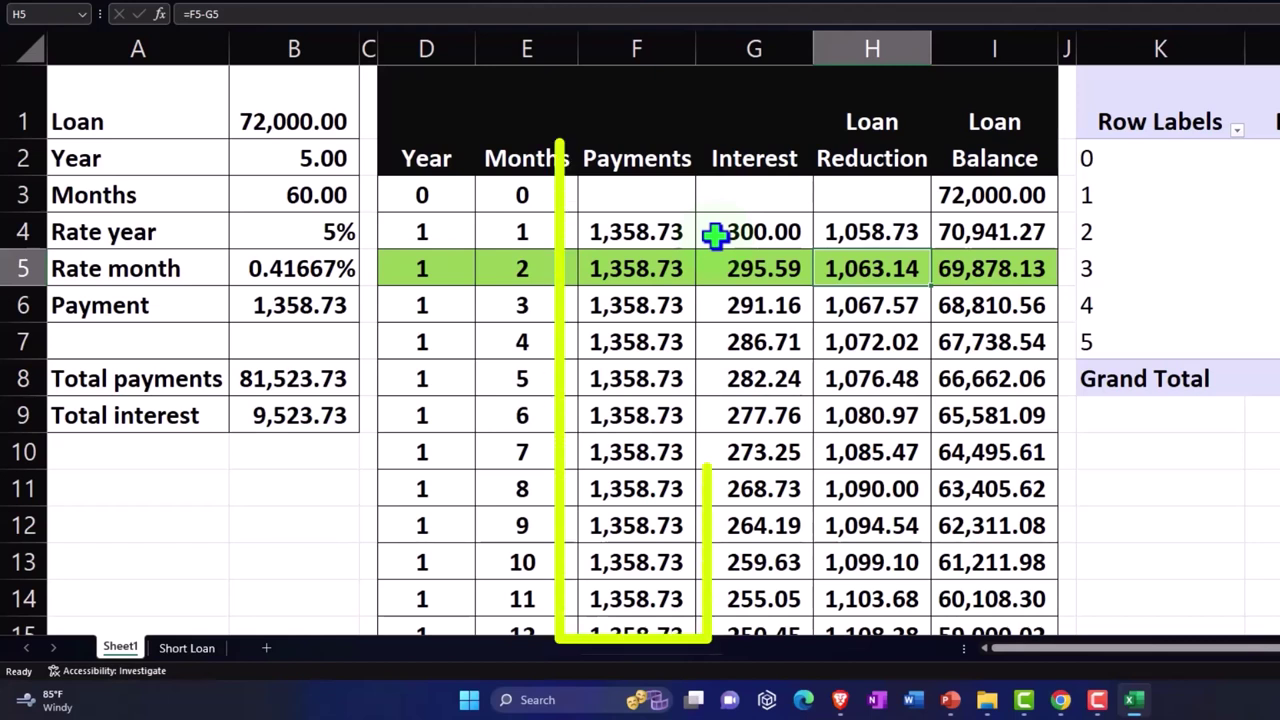
{"action": "key", "text": "Left"}
{"action": "key", "text": "Left"}
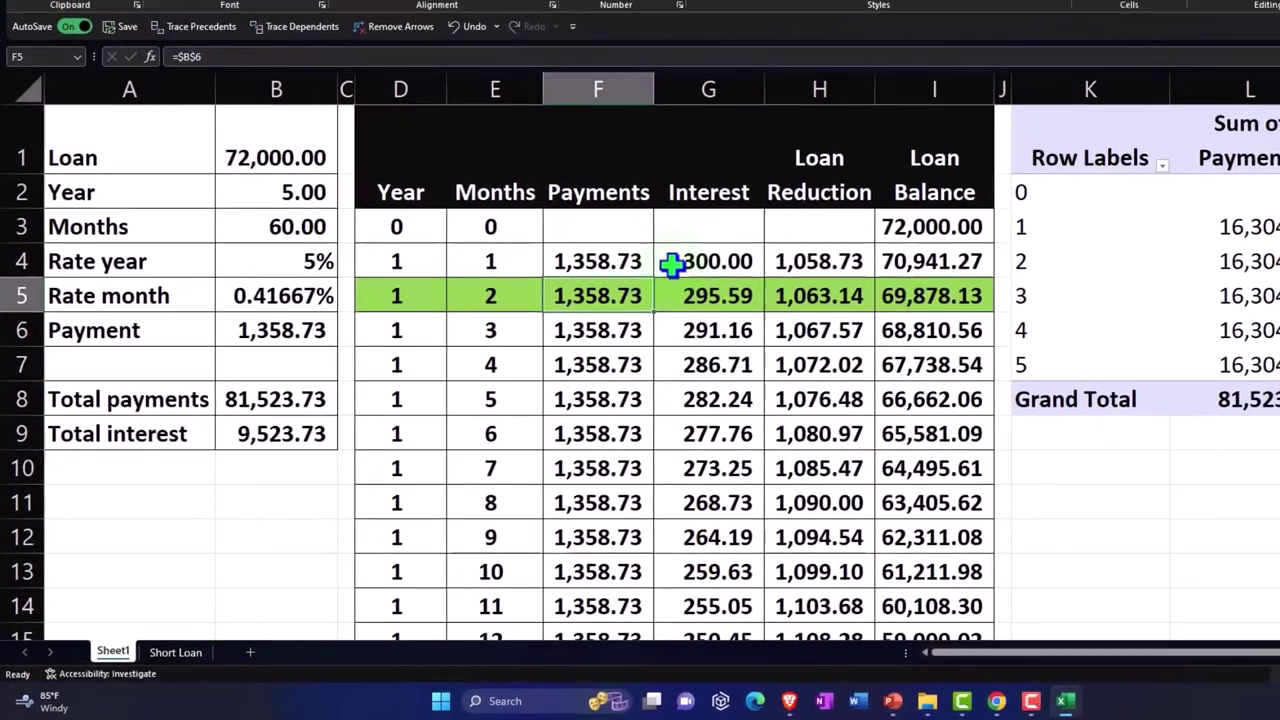
{"action": "key", "text": "Right"}
{"action": "key", "text": "Right"}
{"action": "key", "text": "Right"}
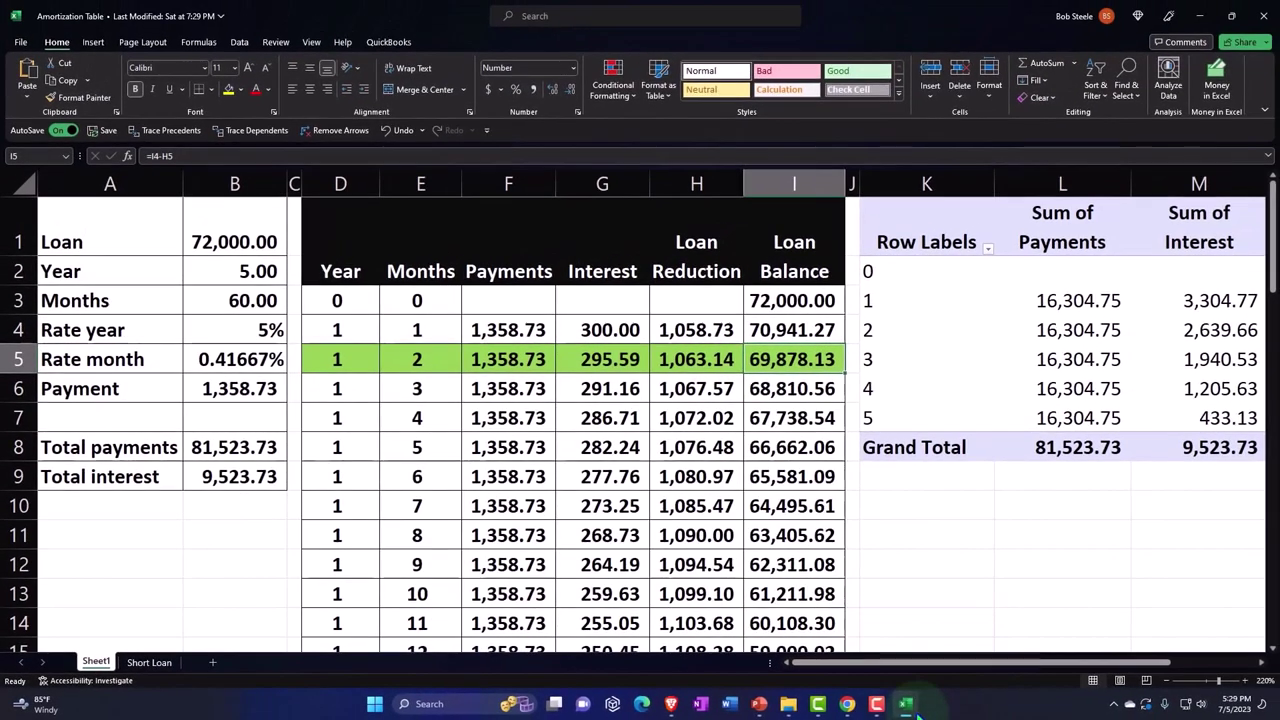
Return to Xero and compare the Loan Payable accounts on the balance sheet with the Excel amortization table.
{"action": "left_click", "coordinate": [933, 703]}
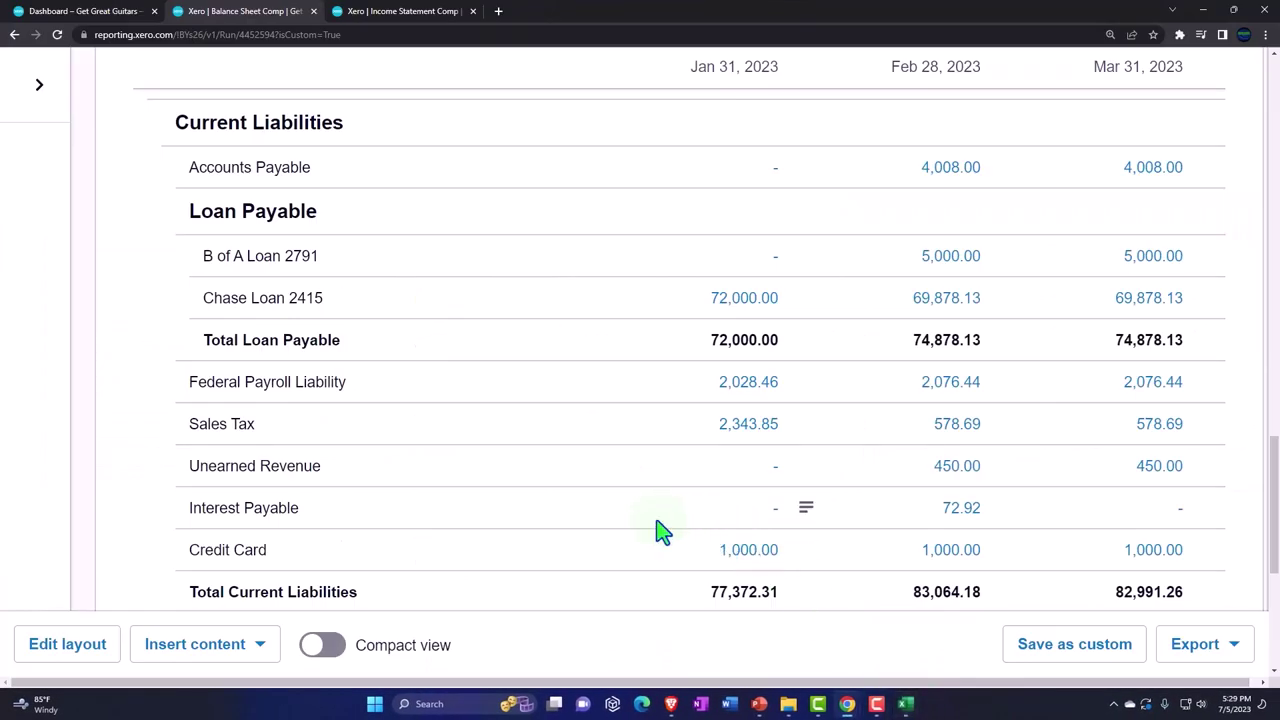
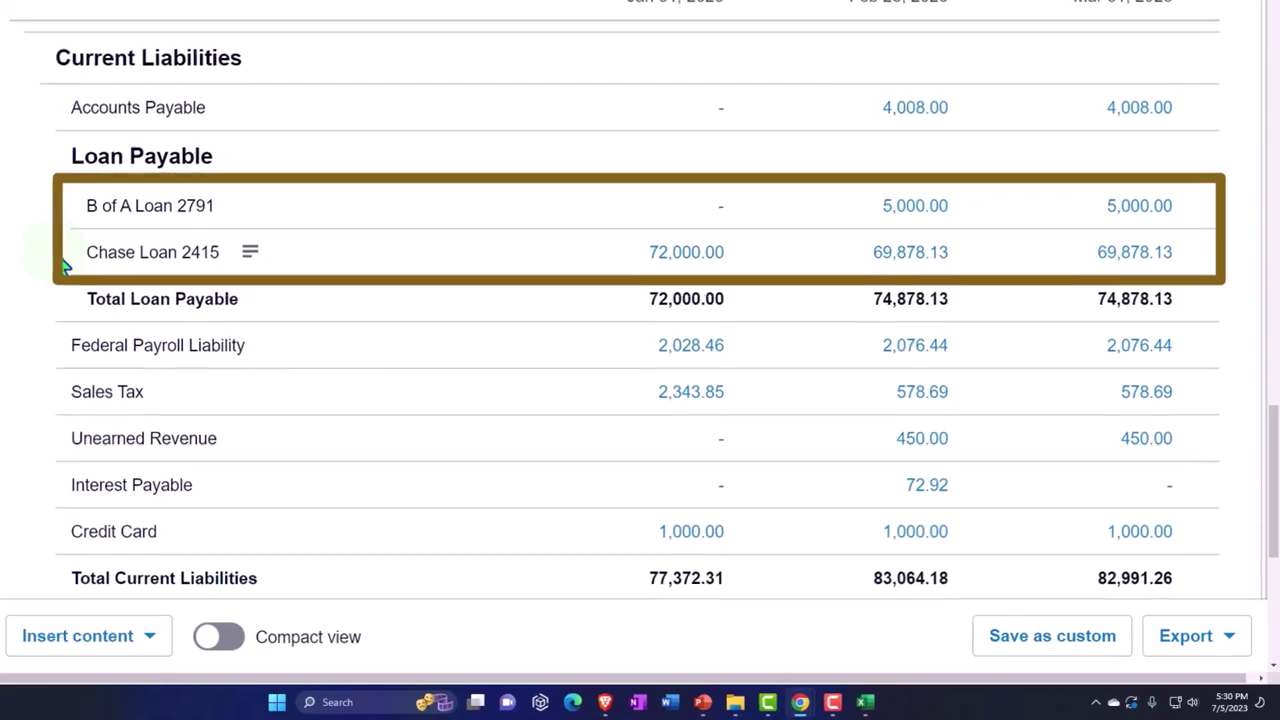
{"action": "left_click", "coordinate": [906, 706]}
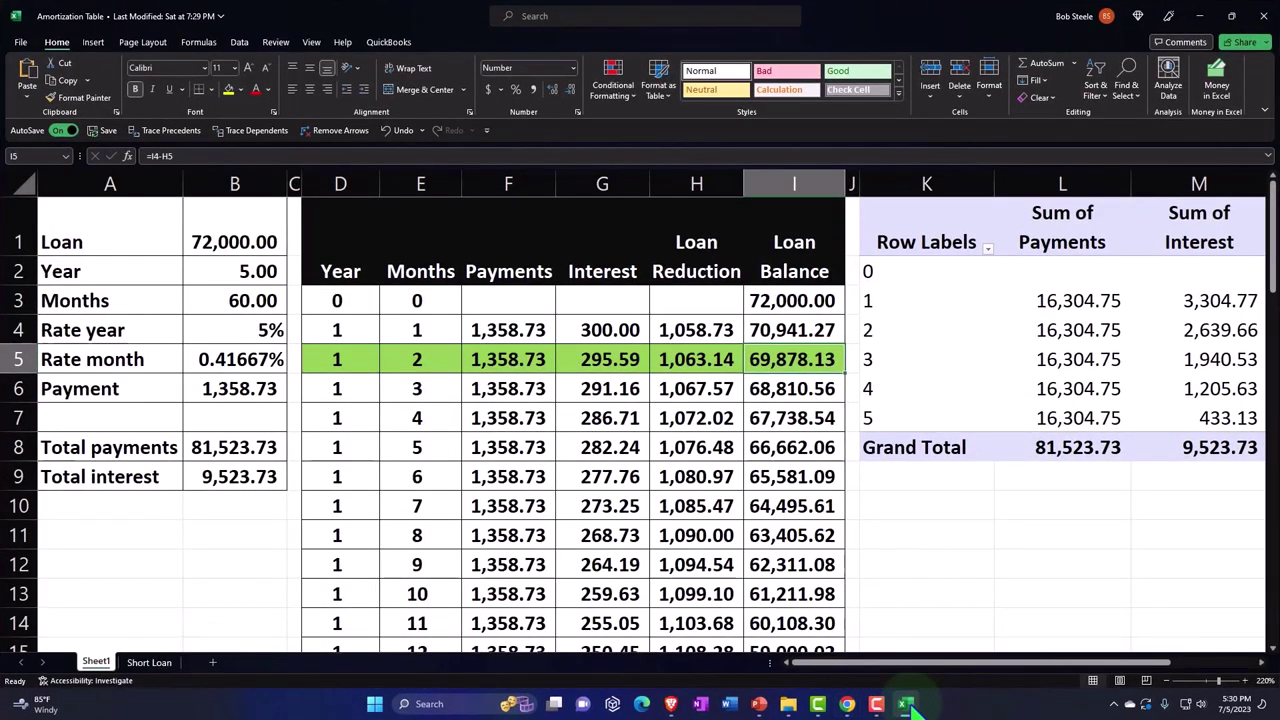
{"action": "left_click", "coordinate": [906, 706]}
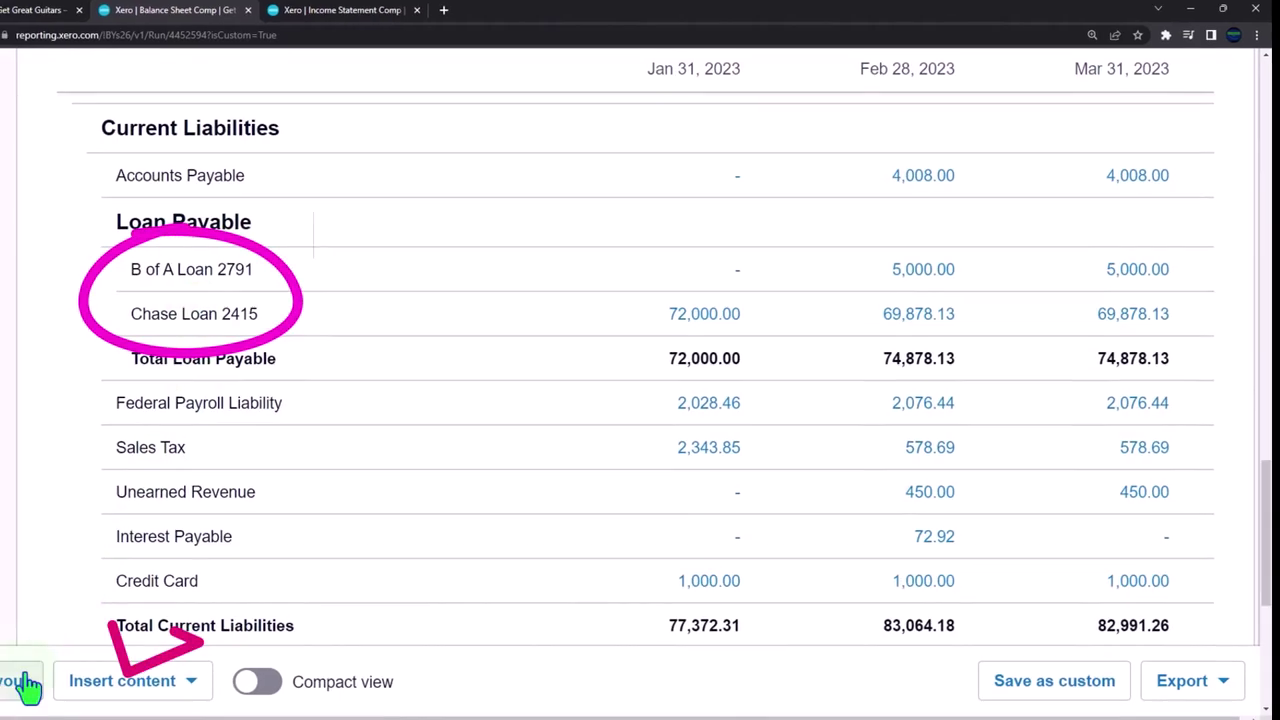
Inspect the Loan Payable group in the Balance Sheet Comp layout by collapsing and expanding it, and leave without updating the layout.
{"action": "left_click", "coordinate": [22, 686]}
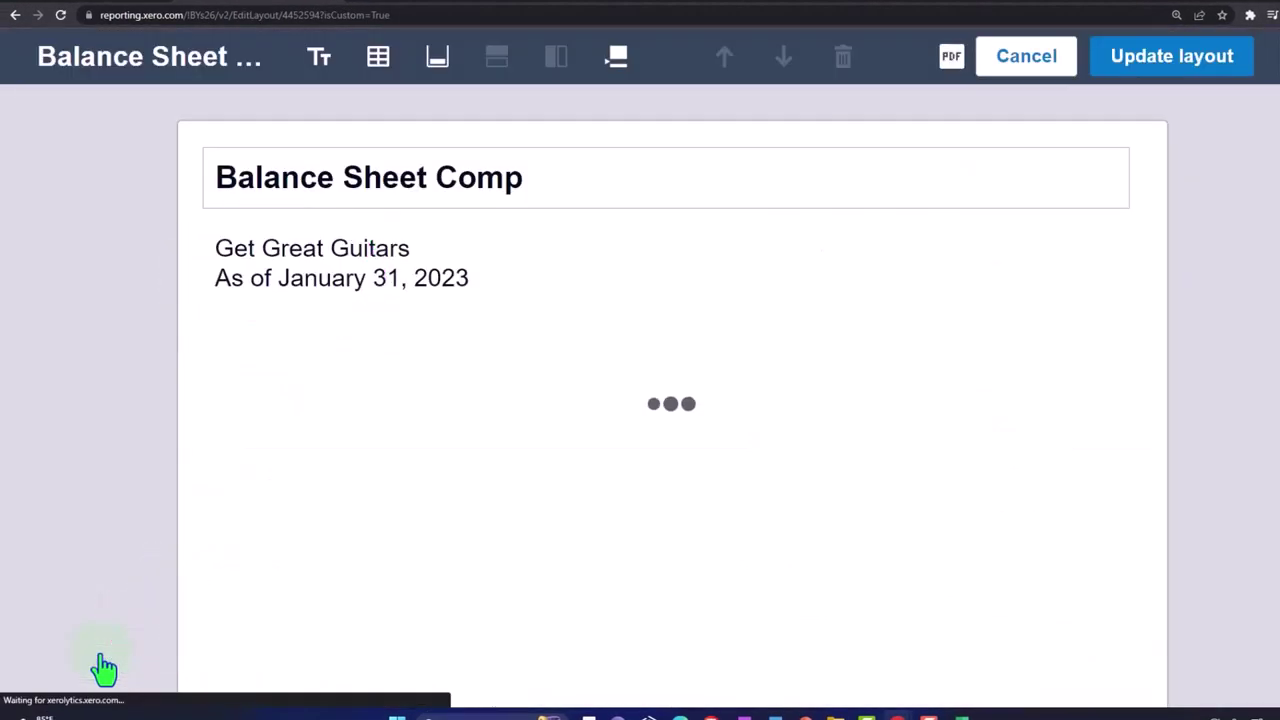
{"action": "scroll", "coordinate": [224, 510], "scroll_direction": "down", "scroll_amount": 6}
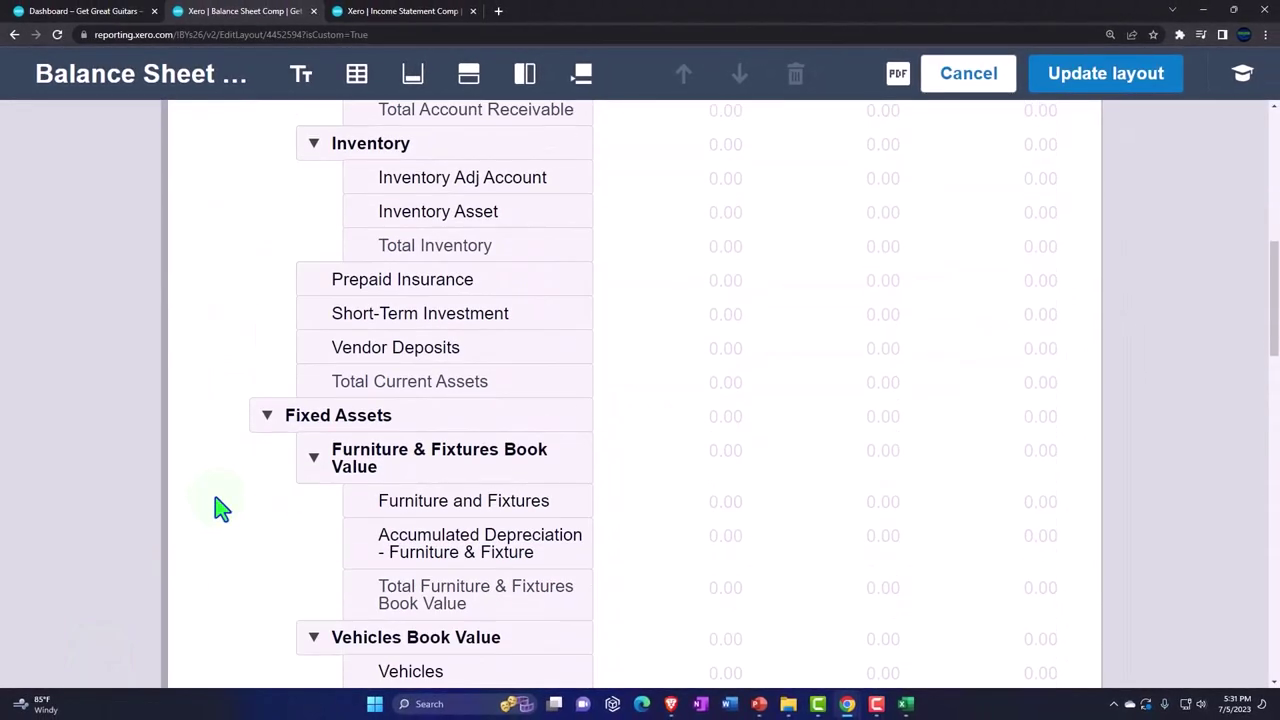
{"action": "scroll", "coordinate": [222, 510], "scroll_direction": "down", "scroll_amount": 5}
{"action": "scroll", "coordinate": [222, 510], "scroll_direction": "down", "scroll_amount": 1}
{"action": "scroll", "coordinate": [222, 510], "scroll_direction": "down", "scroll_amount": 6}
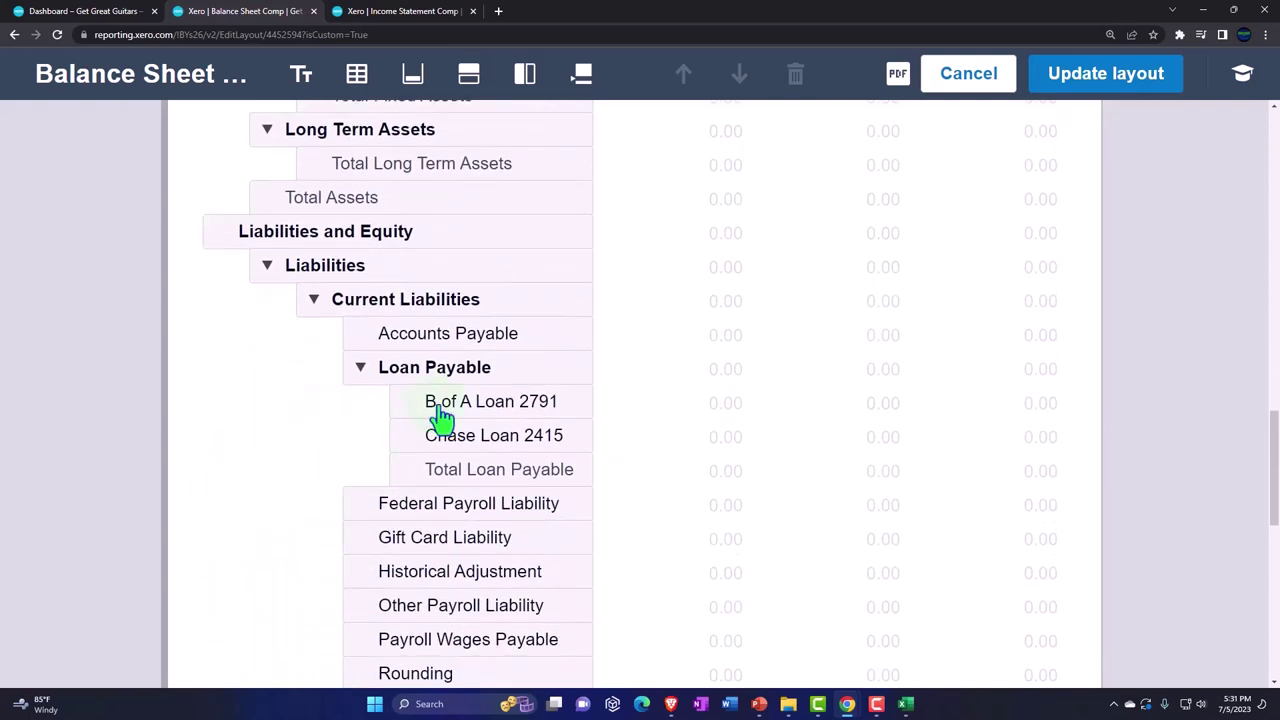
{"action": "left_click", "coordinate": [360, 370]}
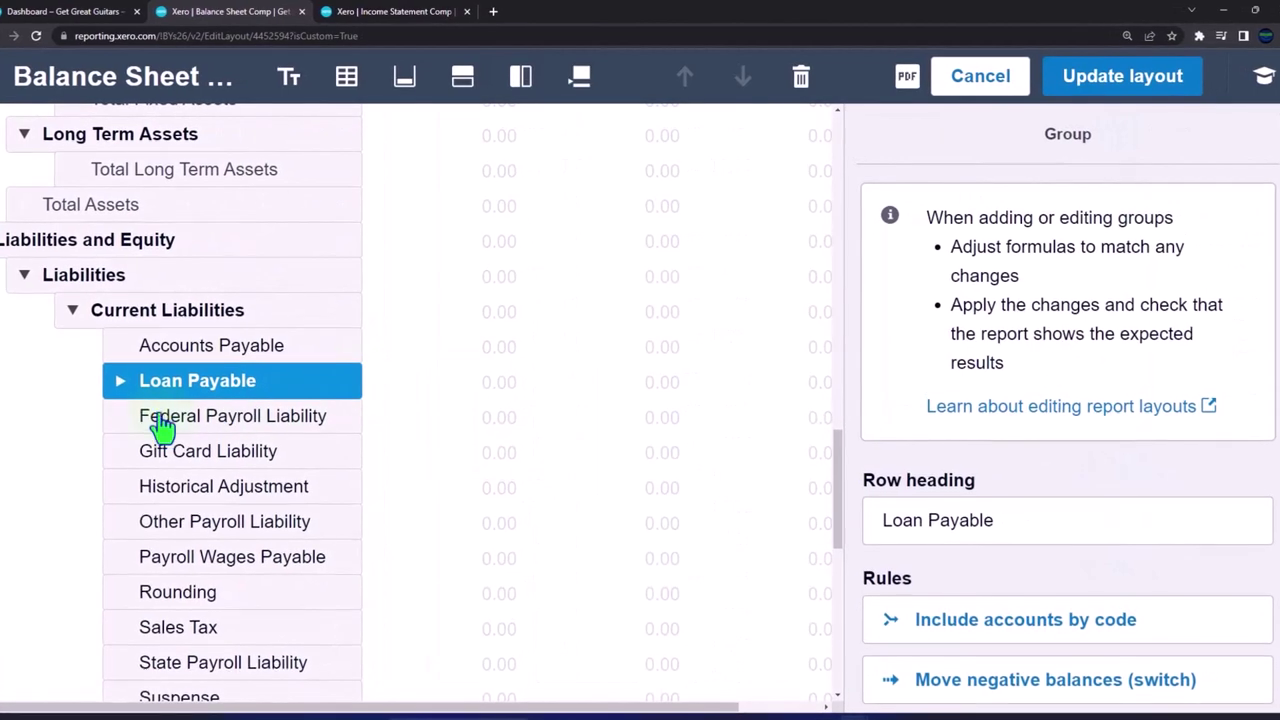
{"action": "left_click", "coordinate": [118, 390]}
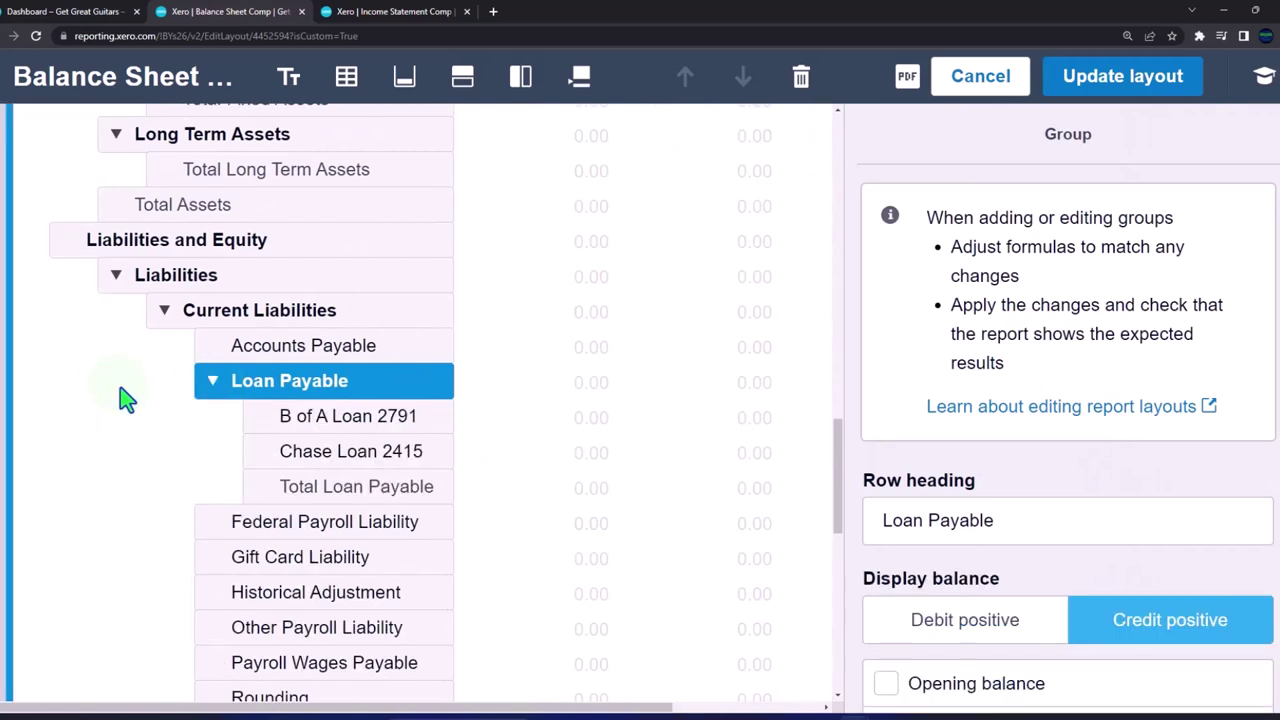
{"action": "left_click", "coordinate": [962, 86]}
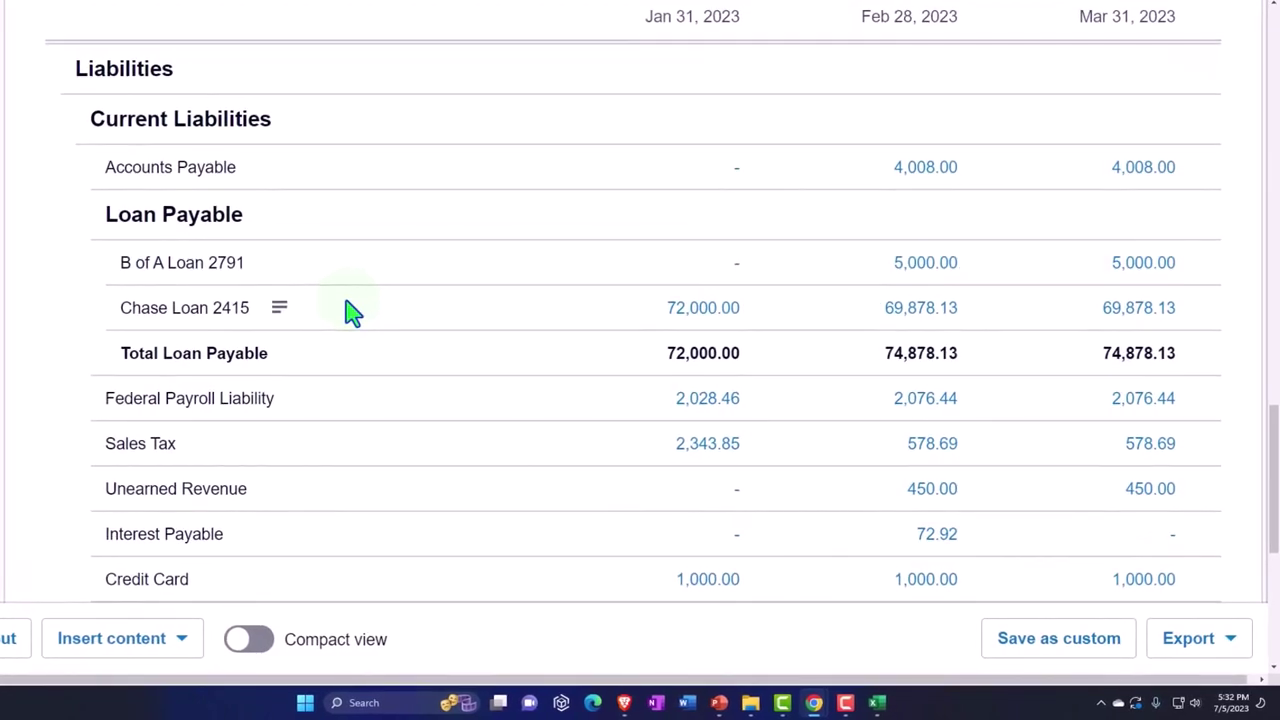
Switch to the Amortization Table workbook in Excel and insert three blank columns directly after the Loan Balance column.
{"action": "scroll", "coordinate": [352, 312], "scroll_direction": "down", "scroll_amount": 1}
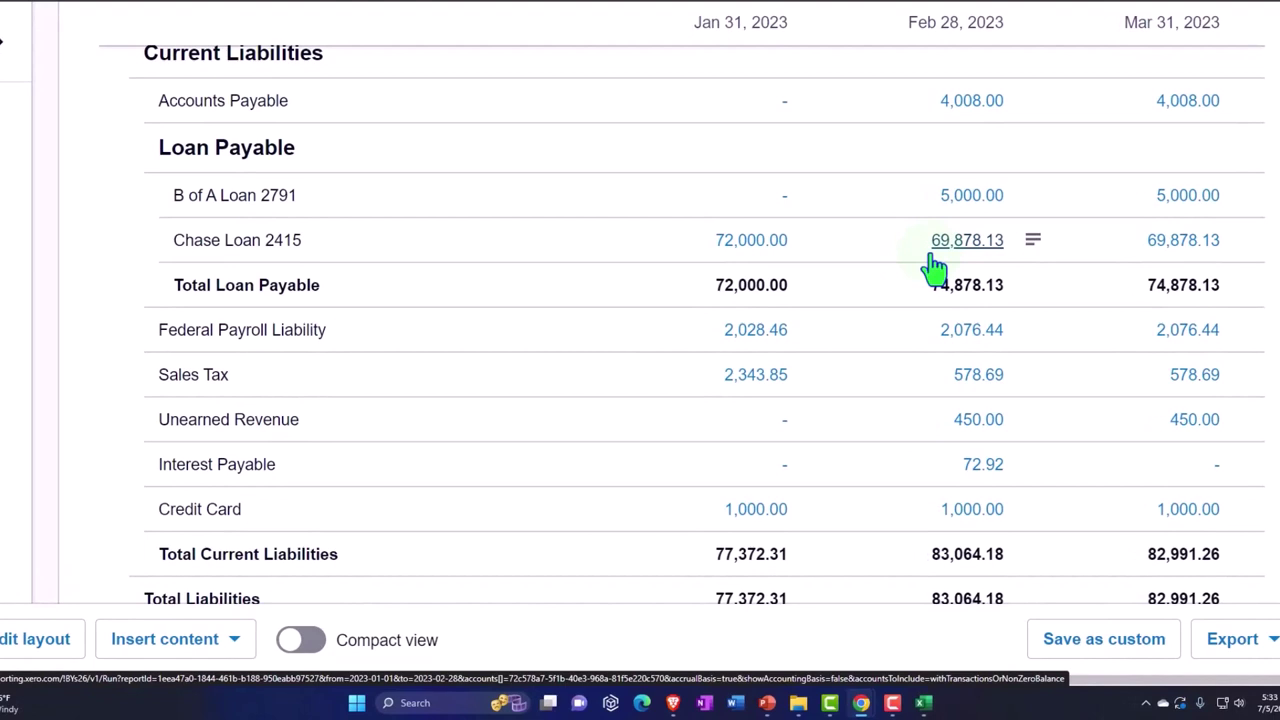
{"action": "scroll", "coordinate": [193, 265], "scroll_direction": "down", "scroll_amount": 1}
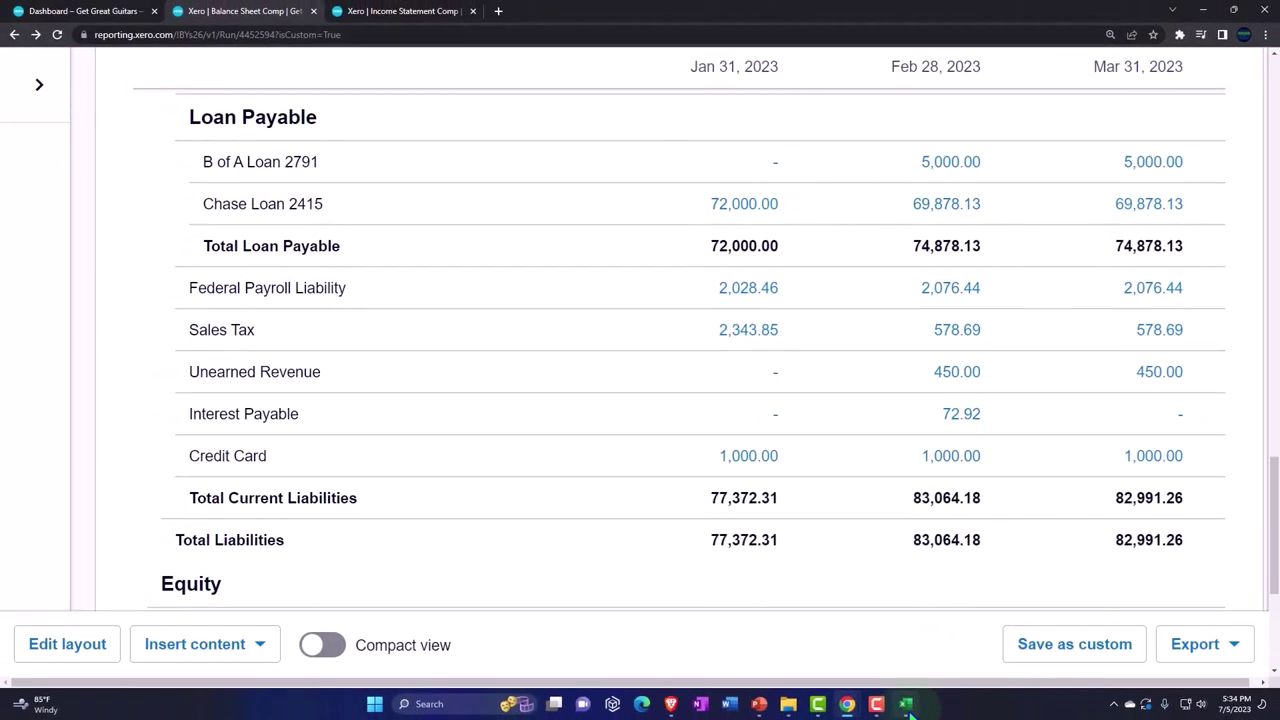
{"action": "left_click", "coordinate": [906, 704]}
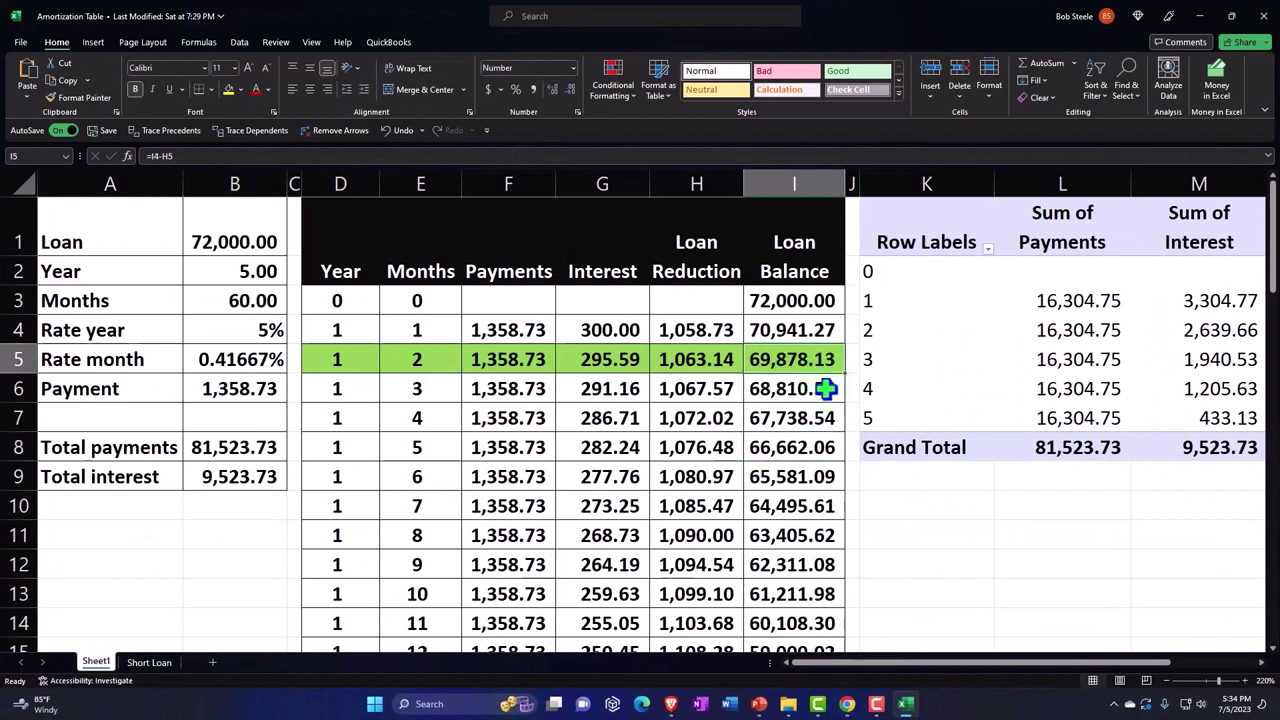
{"action": "left_click", "coordinate": [853, 181]}
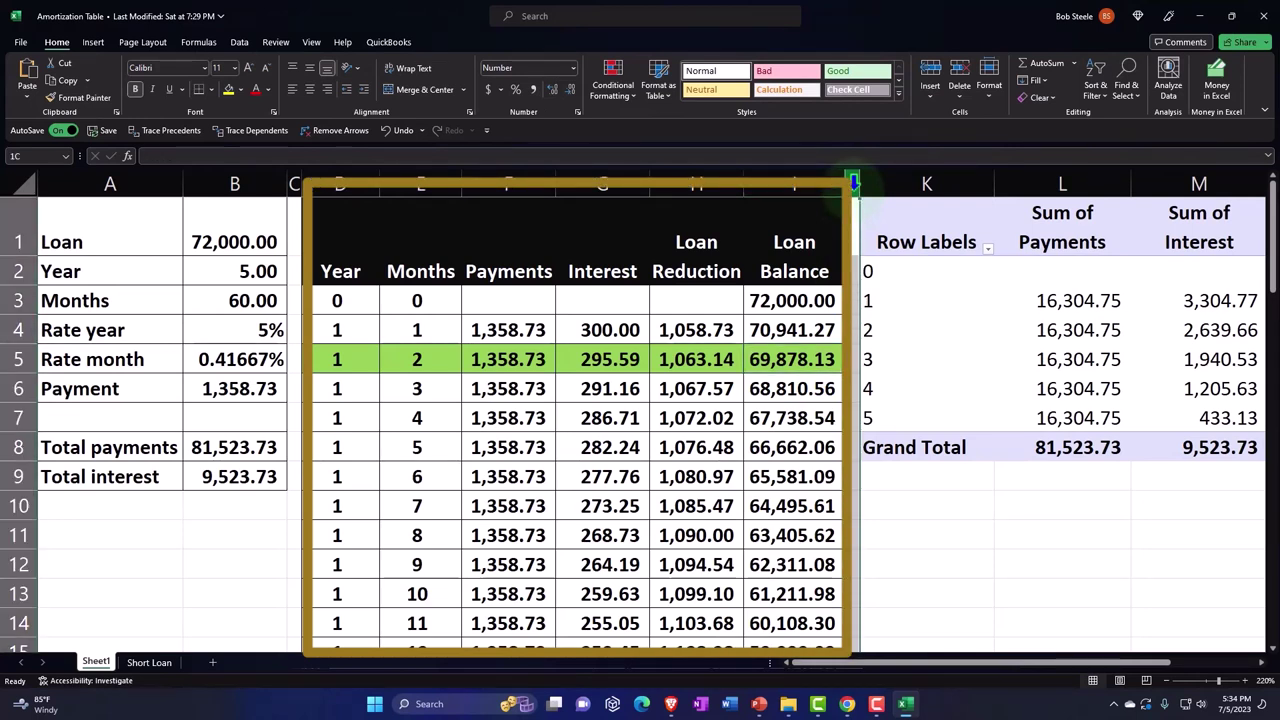
{"action": "left_click_drag", "start_coordinate": [853, 181], "coordinate": [1006, 189]}
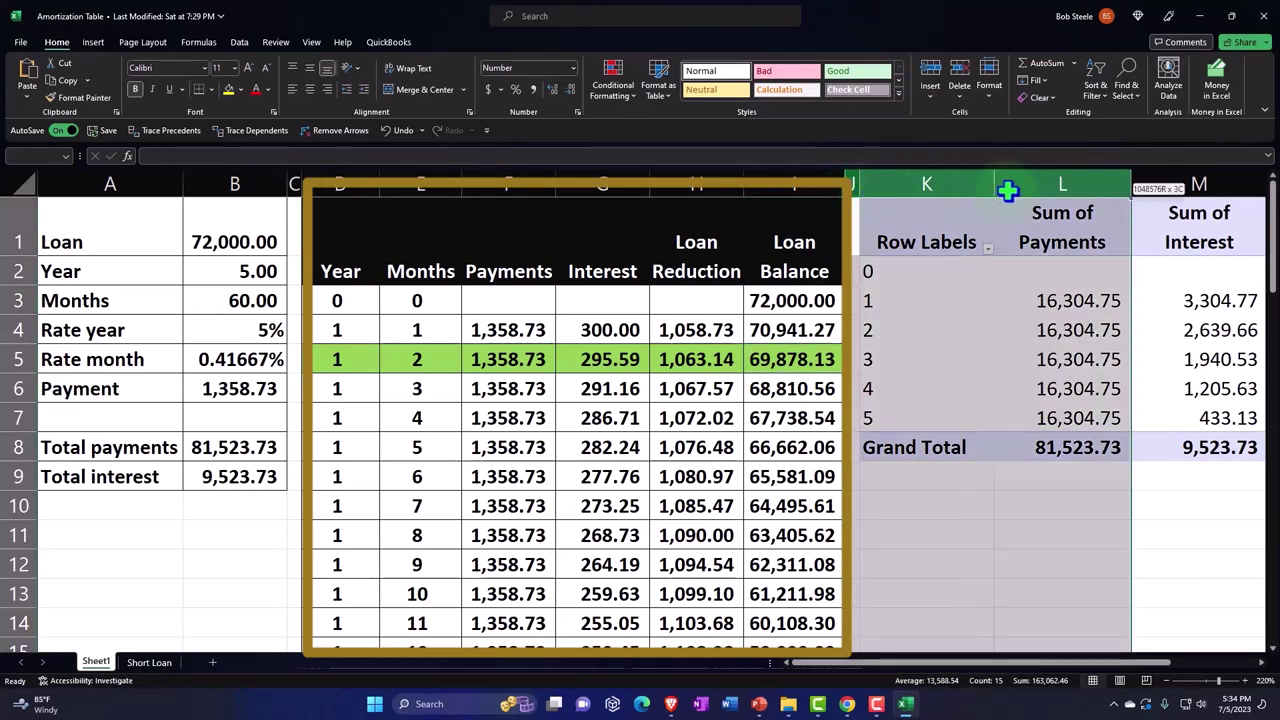
{"action": "right_click", "coordinate": [998, 506]}
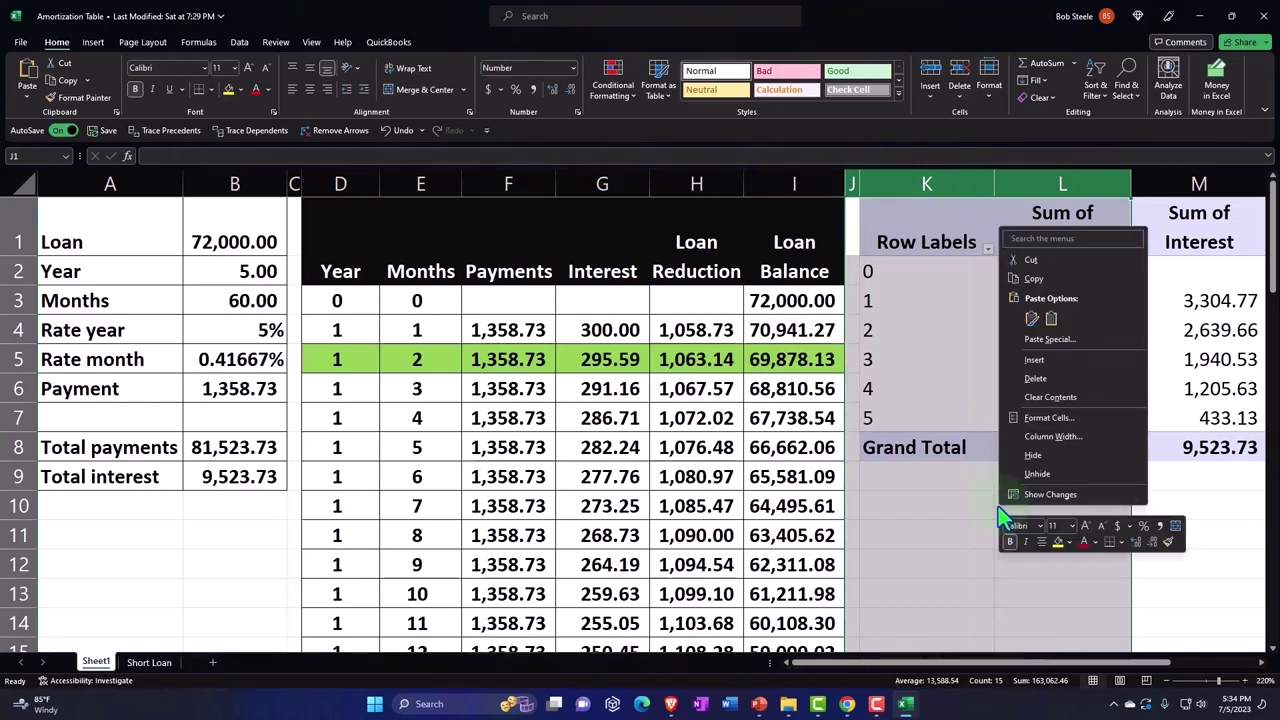
{"action": "left_click", "coordinate": [1033, 360]}
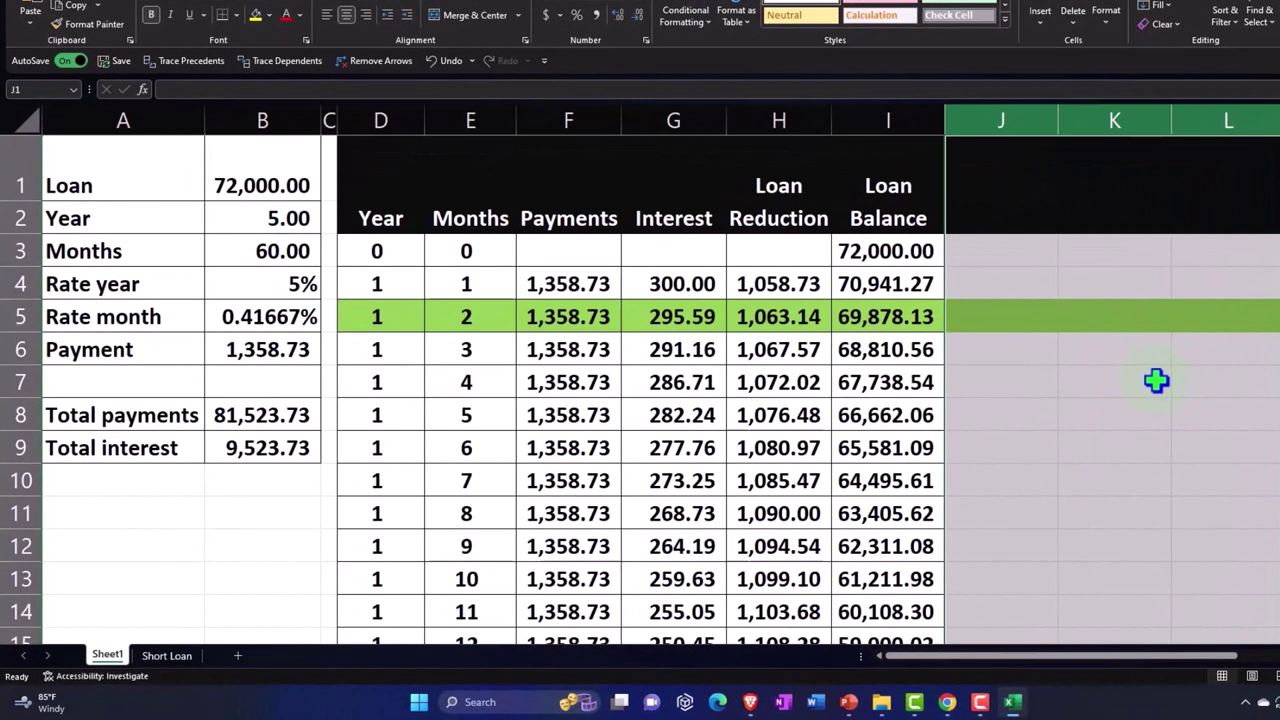
Remove the fill color from the inserted columns J through L.
{"action": "left_click", "coordinate": [1106, 392]}
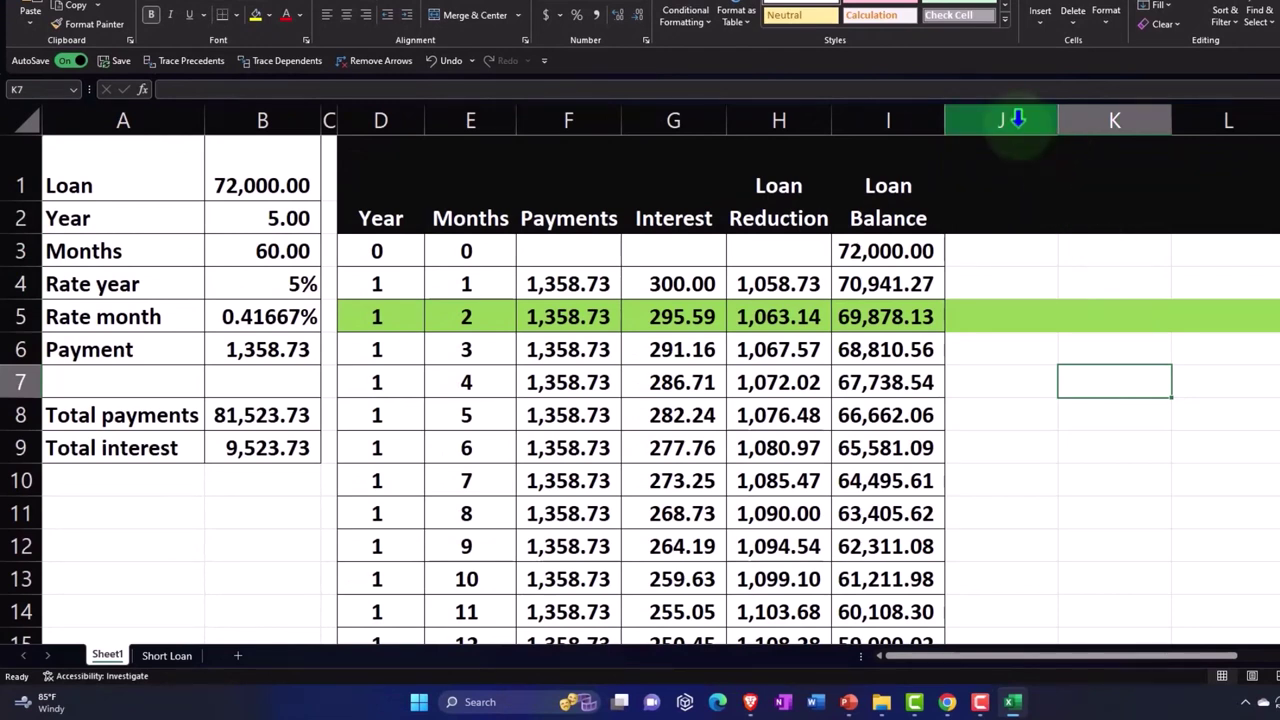
{"action": "left_click_drag", "start_coordinate": [1018, 122], "coordinate": [1234, 120]}
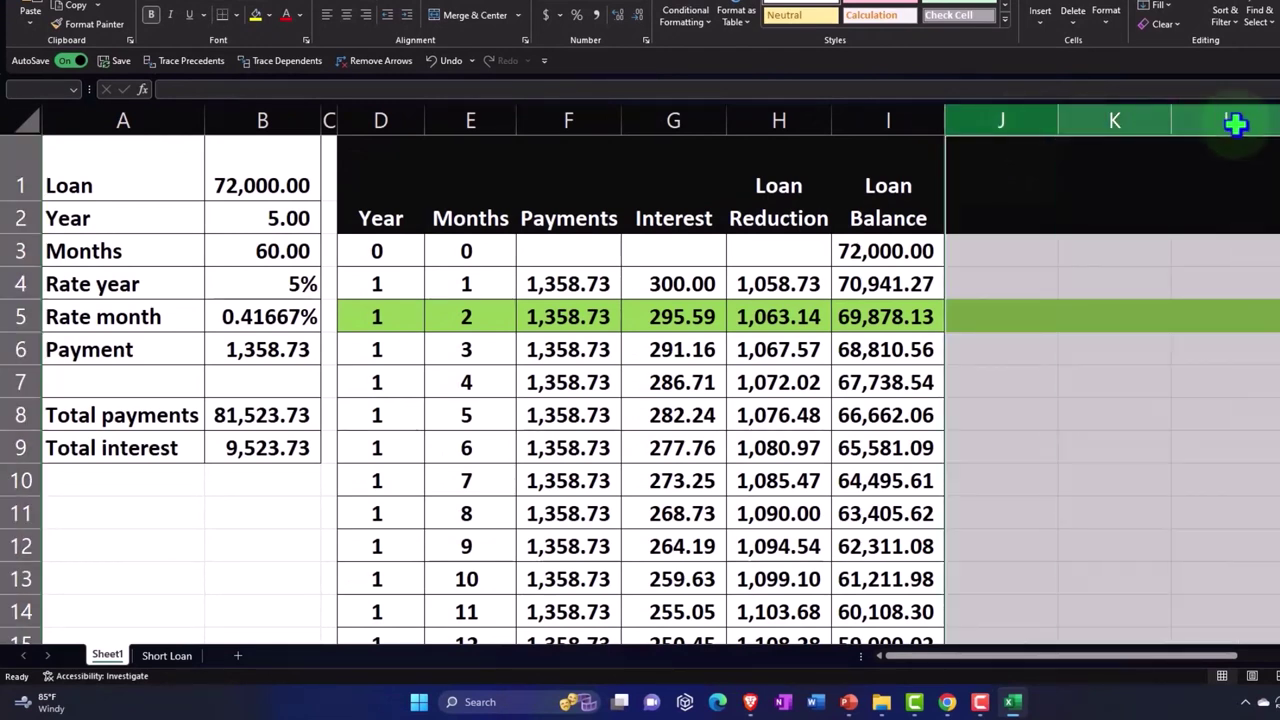
{"action": "left_click", "coordinate": [268, 15]}
{"action": "left_click", "coordinate": [281, 177]}
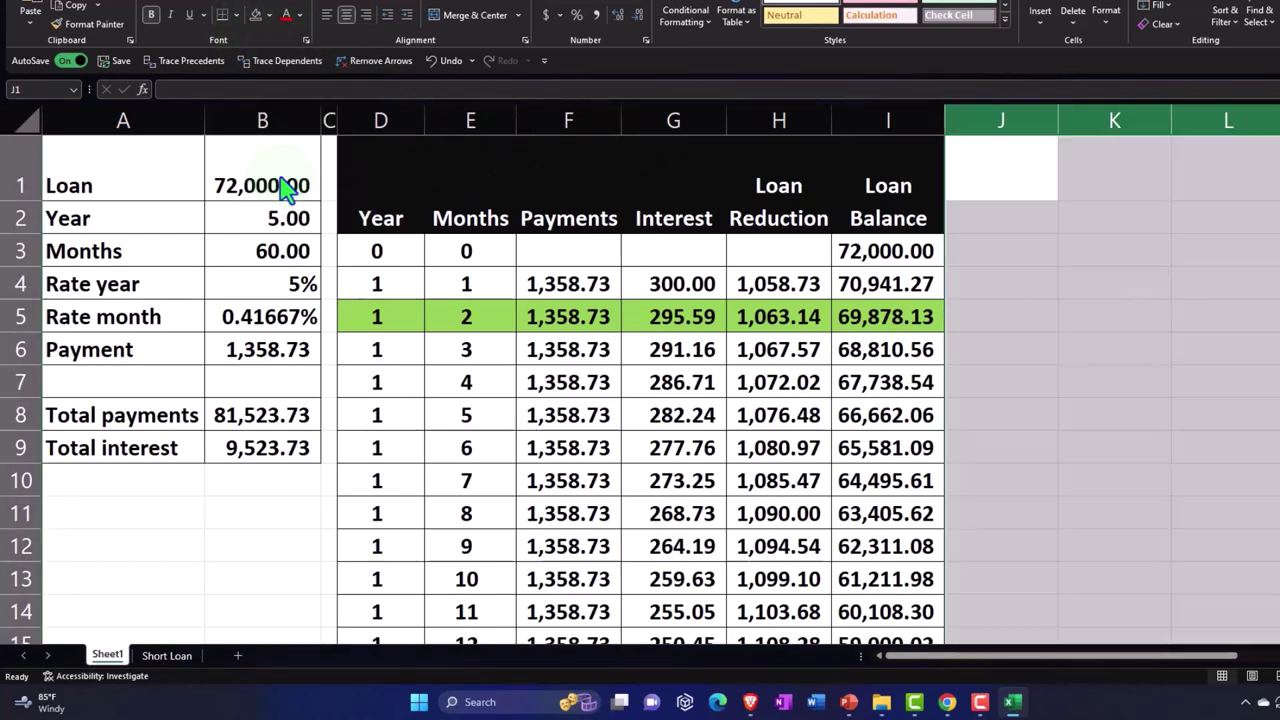
{"action": "left_click", "coordinate": [1021, 213]}
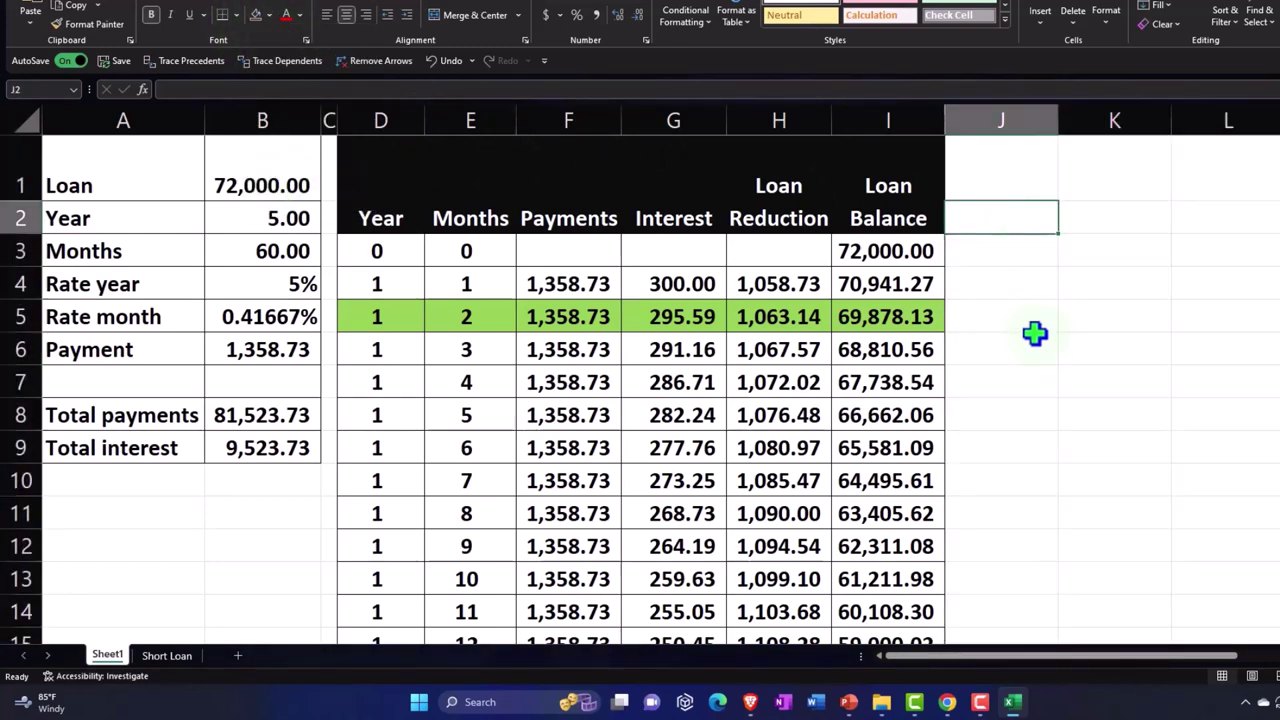
Narrow column J to a slim spacer beside the Loan Balance column.
{"action": "left_click", "coordinate": [1023, 317]}
{"action": "left_click", "coordinate": [942, 316]}
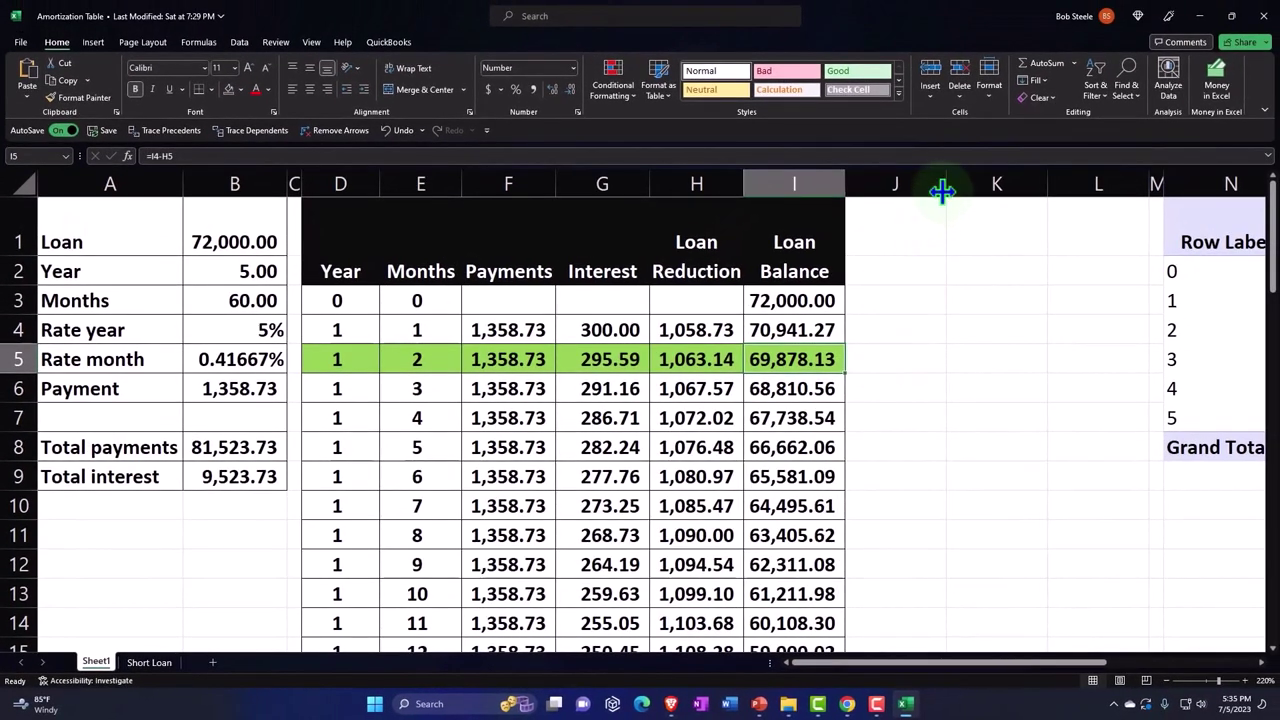
{"action": "left_click_drag", "start_coordinate": [944, 185], "coordinate": [855, 200]}
Calculate one year of loan payments in K5 with the formula =B6*12.
{"action": "left_click", "coordinate": [906, 358]}
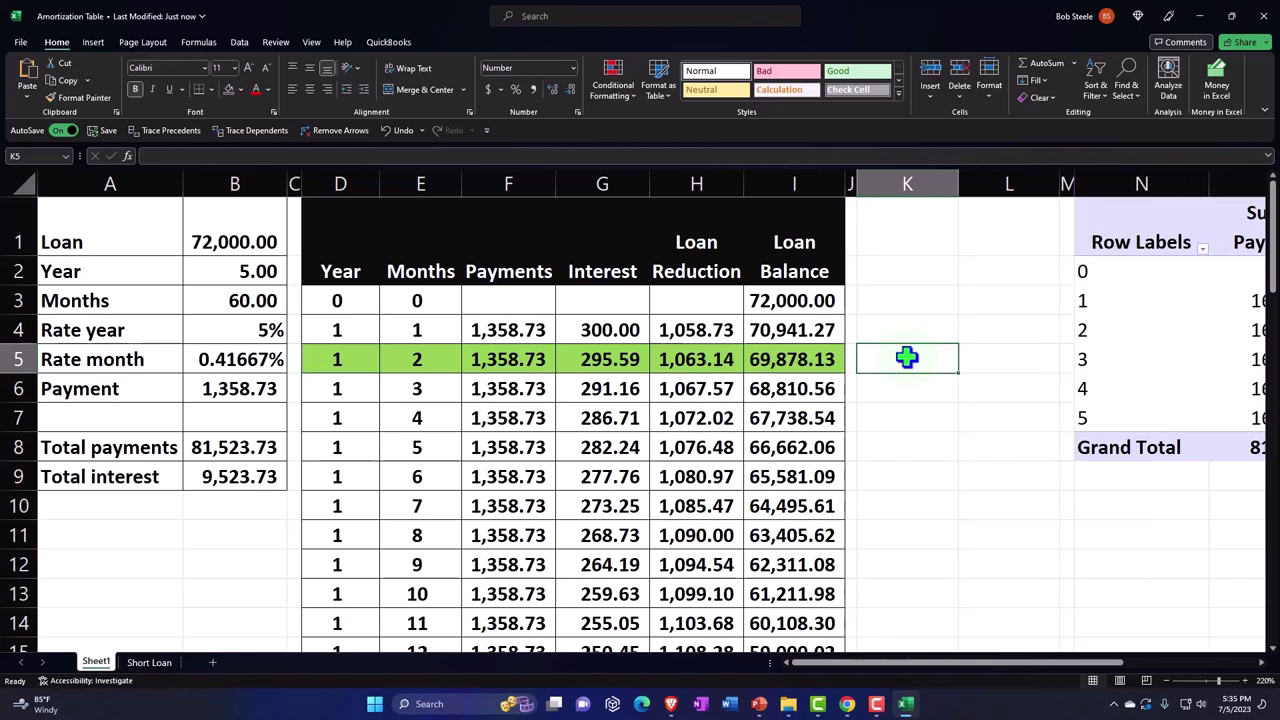
{"action": "type", "text": "="}
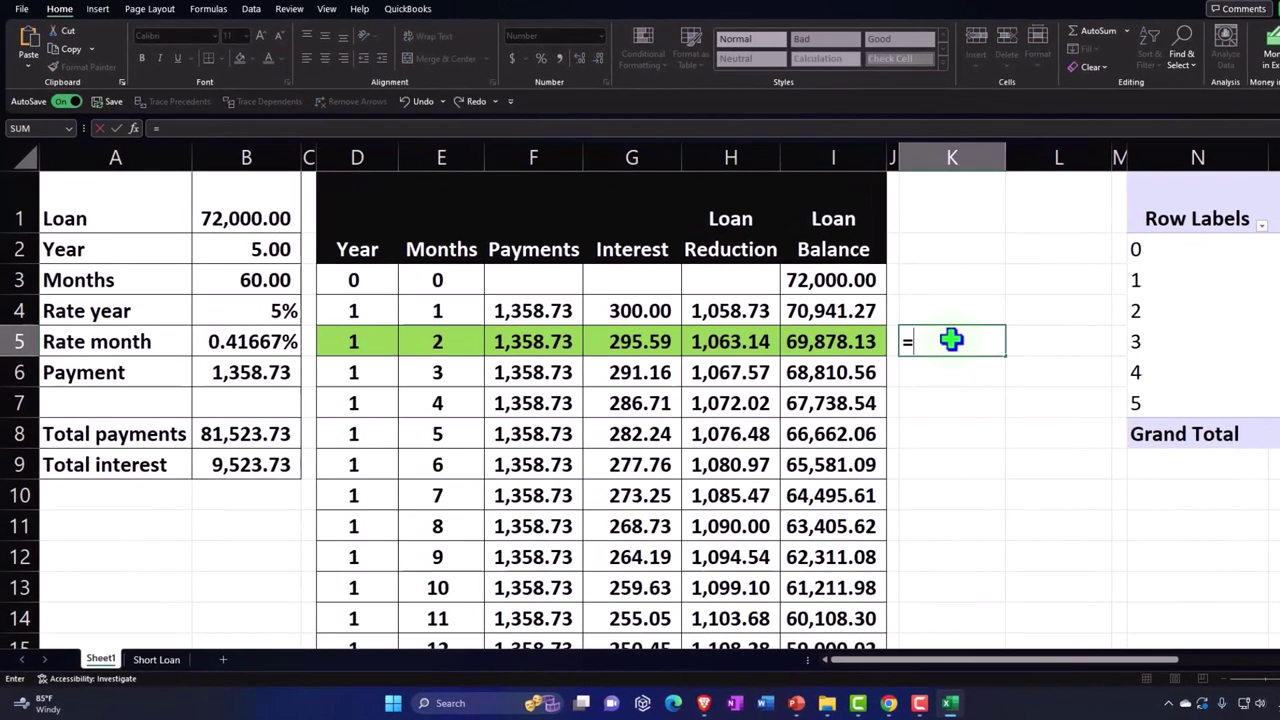
{"action": "key", "text": "Left"}
{"action": "key", "text": "Left"}
{"action": "key", "text": "Left"}
{"action": "key", "text": "Left"}
{"action": "key", "text": "Left"}
{"action": "key", "text": "Left"}
{"action": "key", "text": "Left"}
{"action": "key", "text": "Left"}
{"action": "key", "text": "Left"}
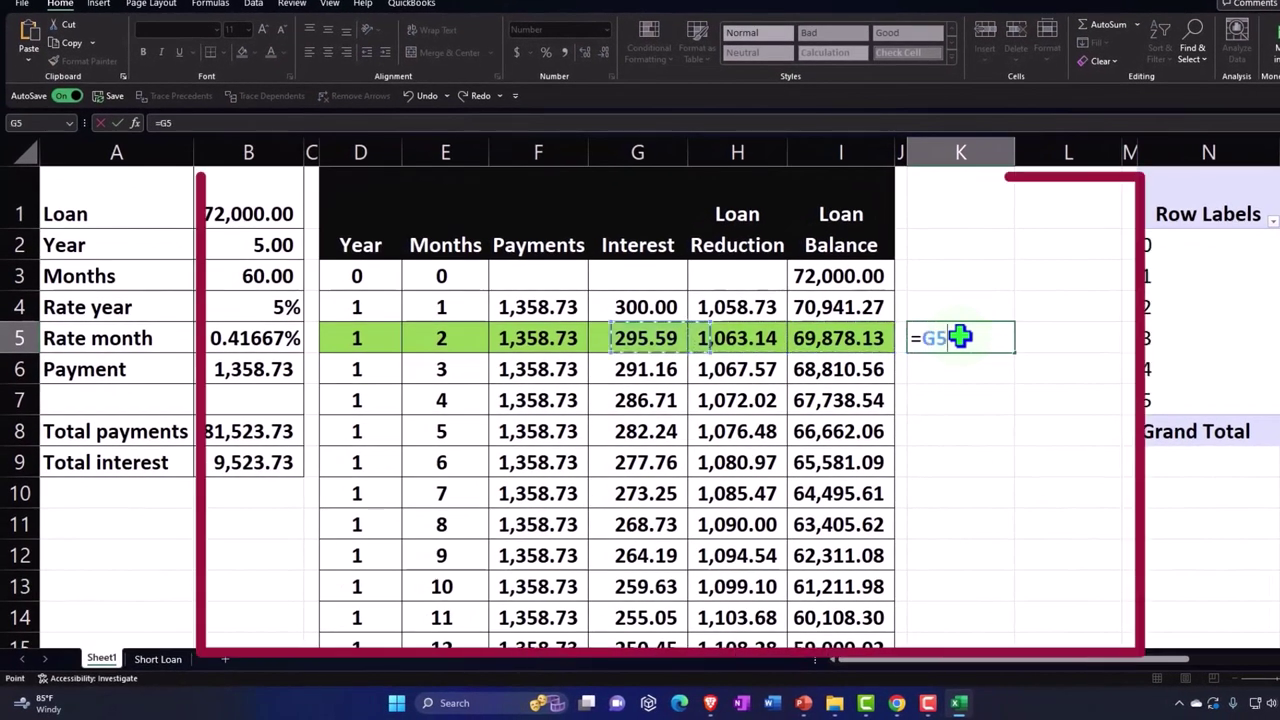
{"action": "key", "text": "Down"}
{"action": "type", "text": "*12"}
{"action": "key", "text": "Return"}
{"action": "left_click", "coordinate": [960, 338]}
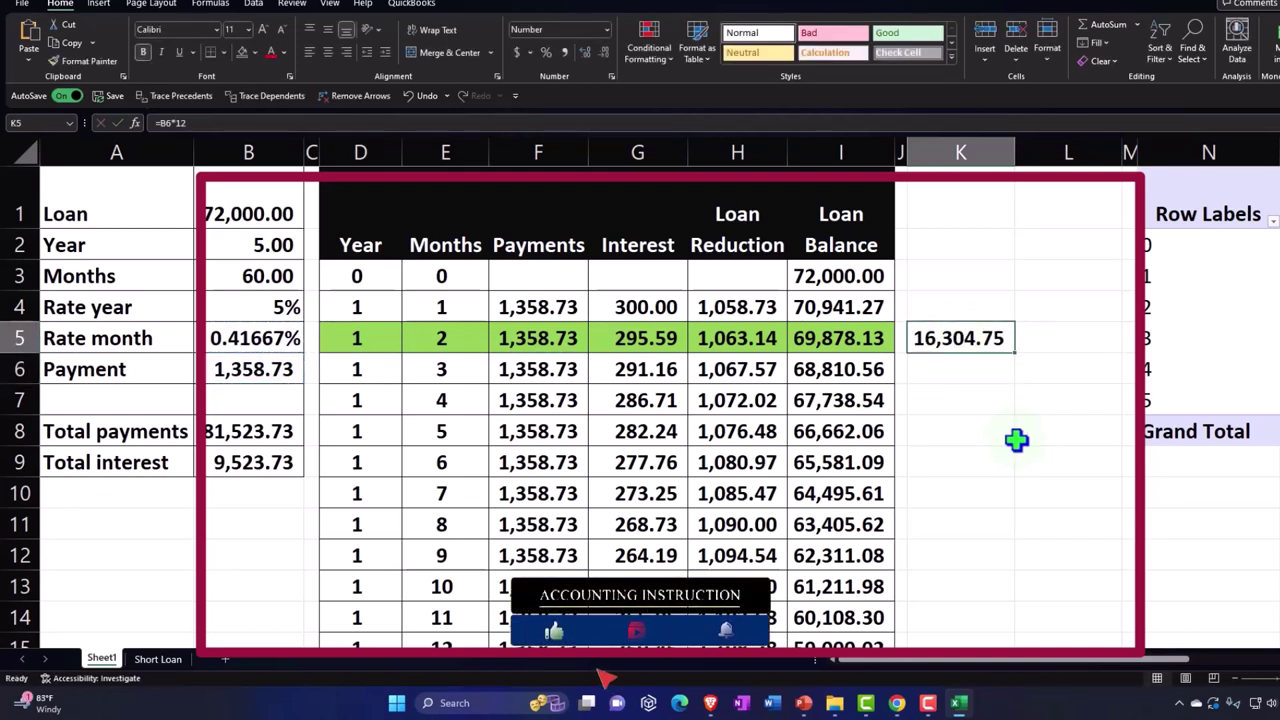
Subtract the yearly payments from month 2's loan balance in L5 with the formula +I5-K5.
{"action": "key", "text": "Left"}
{"action": "key", "text": "Left"}
{"action": "key", "text": "Right"}
{"action": "key", "text": "Right"}
{"action": "key", "text": "Right"}
{"action": "type", "text": "+"}
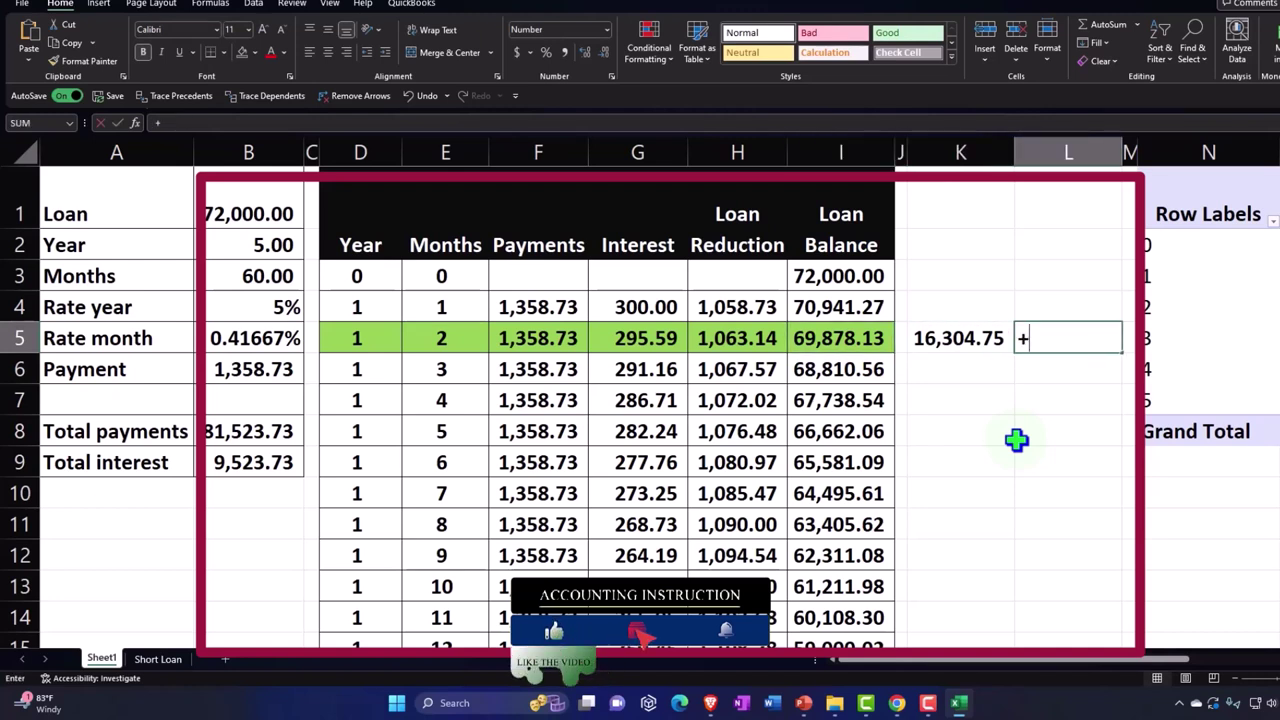
{"action": "key", "text": "Left"}
{"action": "key", "text": "Left"}
{"action": "key", "text": "Left"}
{"action": "type", "text": "-"}
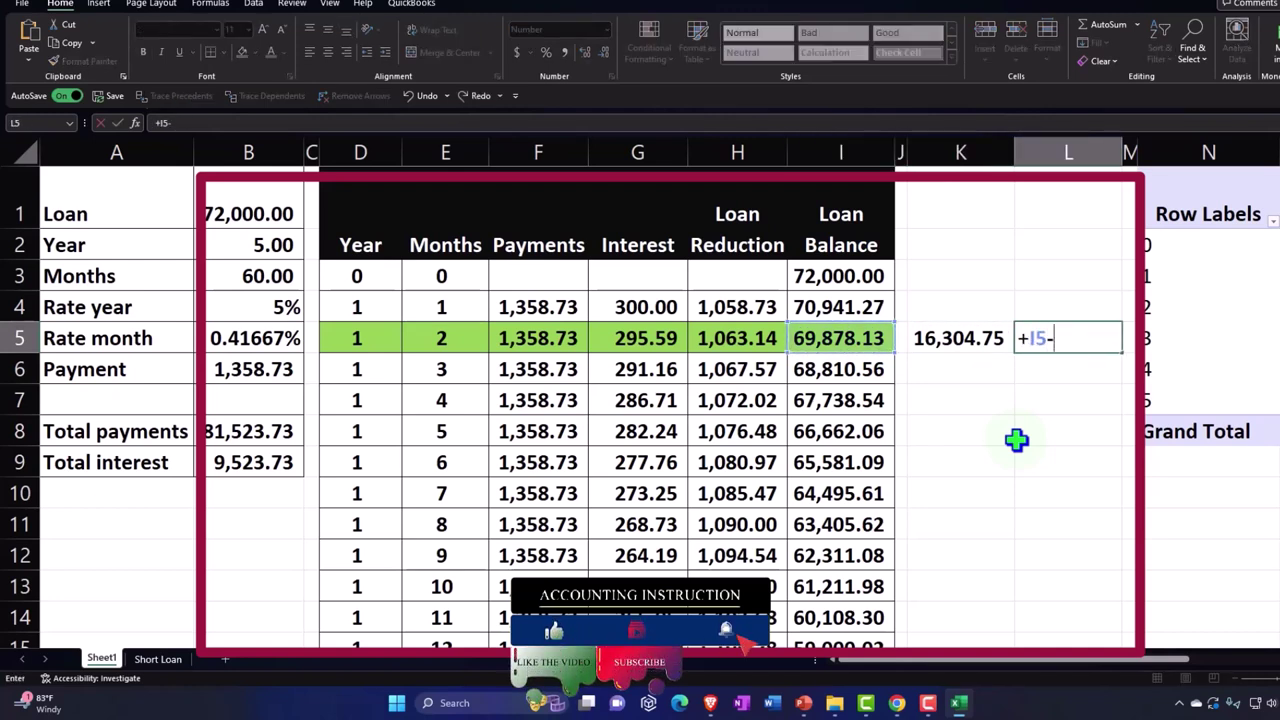
{"action": "key", "text": "Left"}
{"action": "key", "text": "Return"}
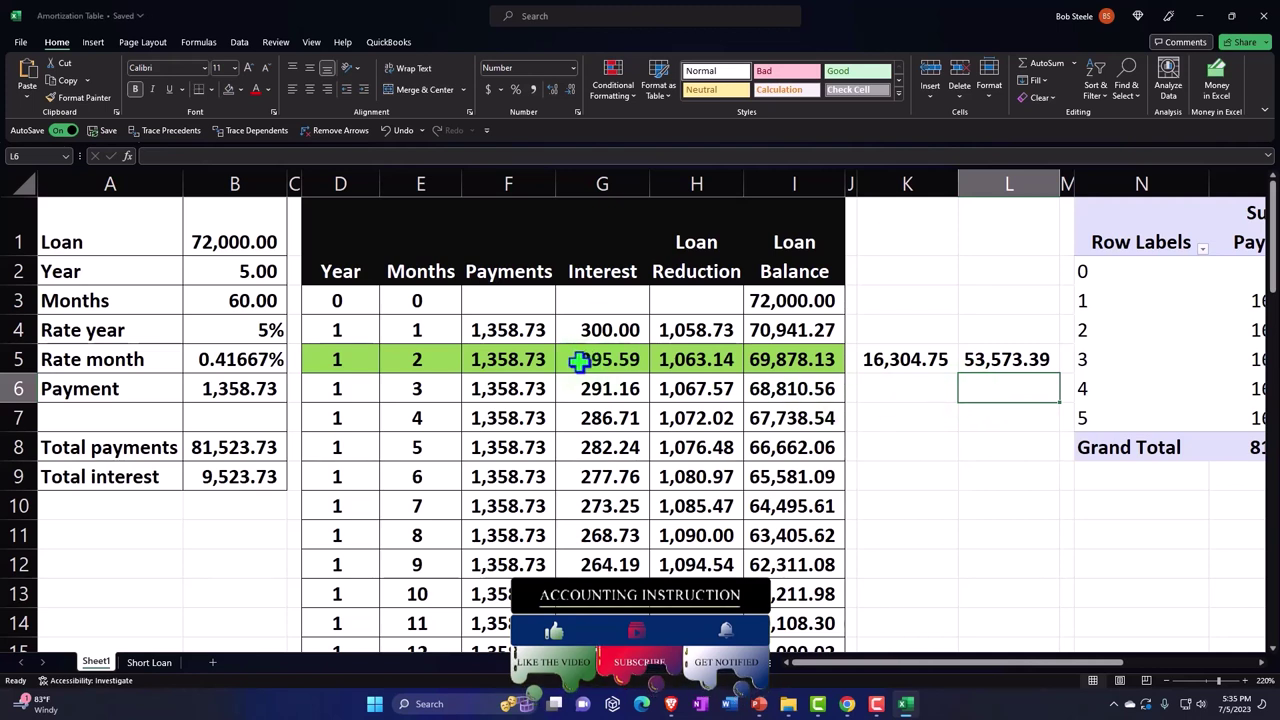
Check month 2's payment and interest cells, and undo the two trial calculations in K5 and L5.
{"action": "left_click", "coordinate": [527, 359]}
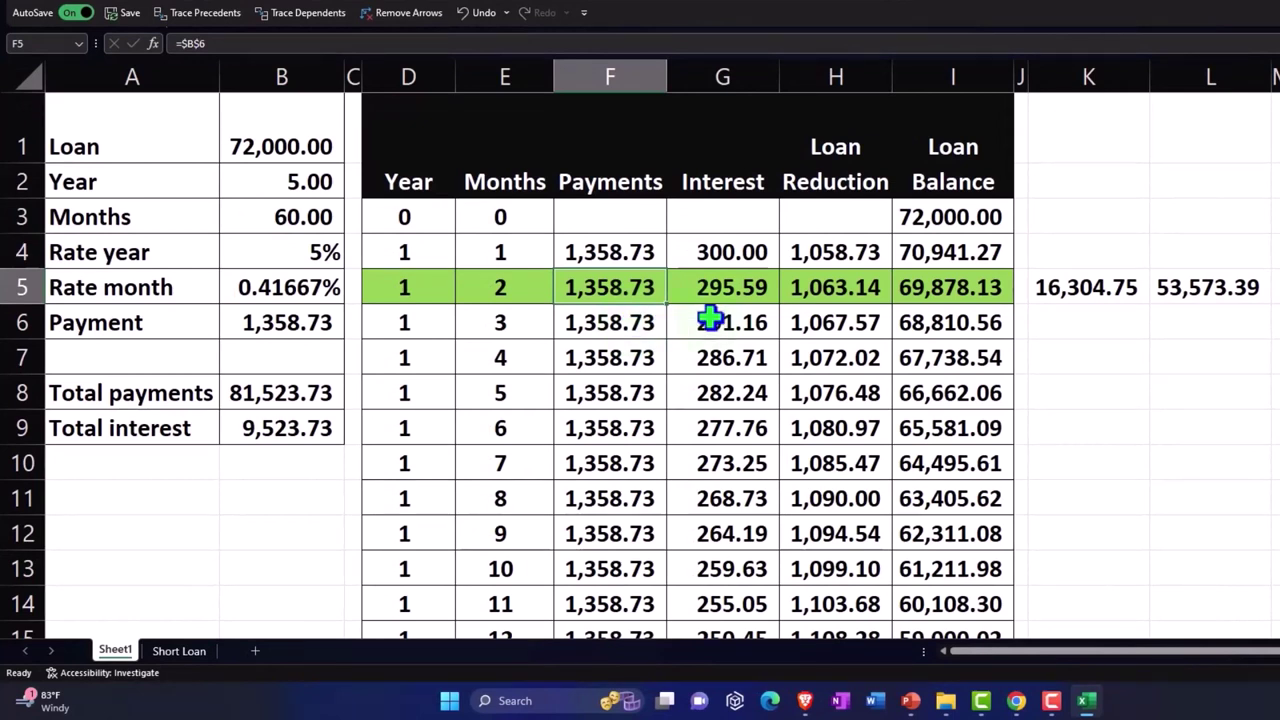
{"action": "left_click", "coordinate": [733, 287]}
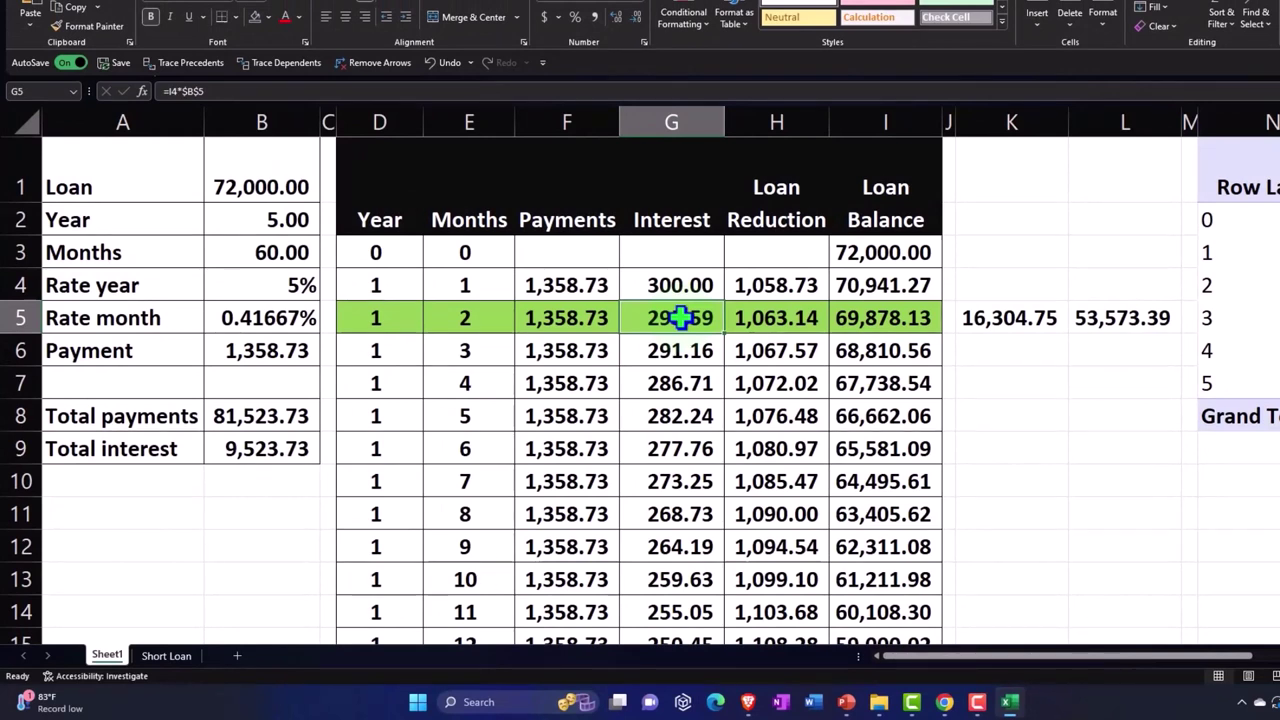
{"action": "left_click_drag", "start_coordinate": [1015, 318], "coordinate": [1098, 316]}
{"action": "key", "text": "ctrl+z"}
{"action": "key", "text": "ctrl+z"}
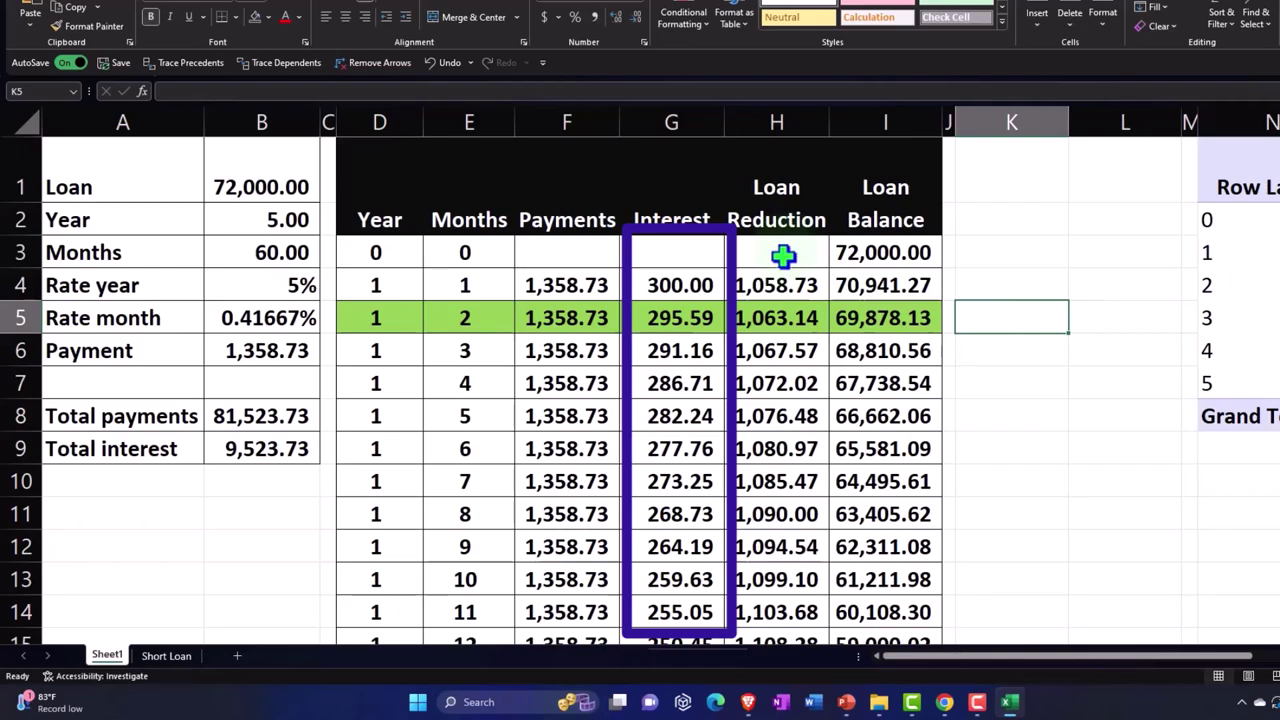
Examine the Loan Reduction amounts from month 2 down through month 14.
{"action": "left_click_drag", "start_coordinate": [757, 320], "coordinate": [758, 373]}
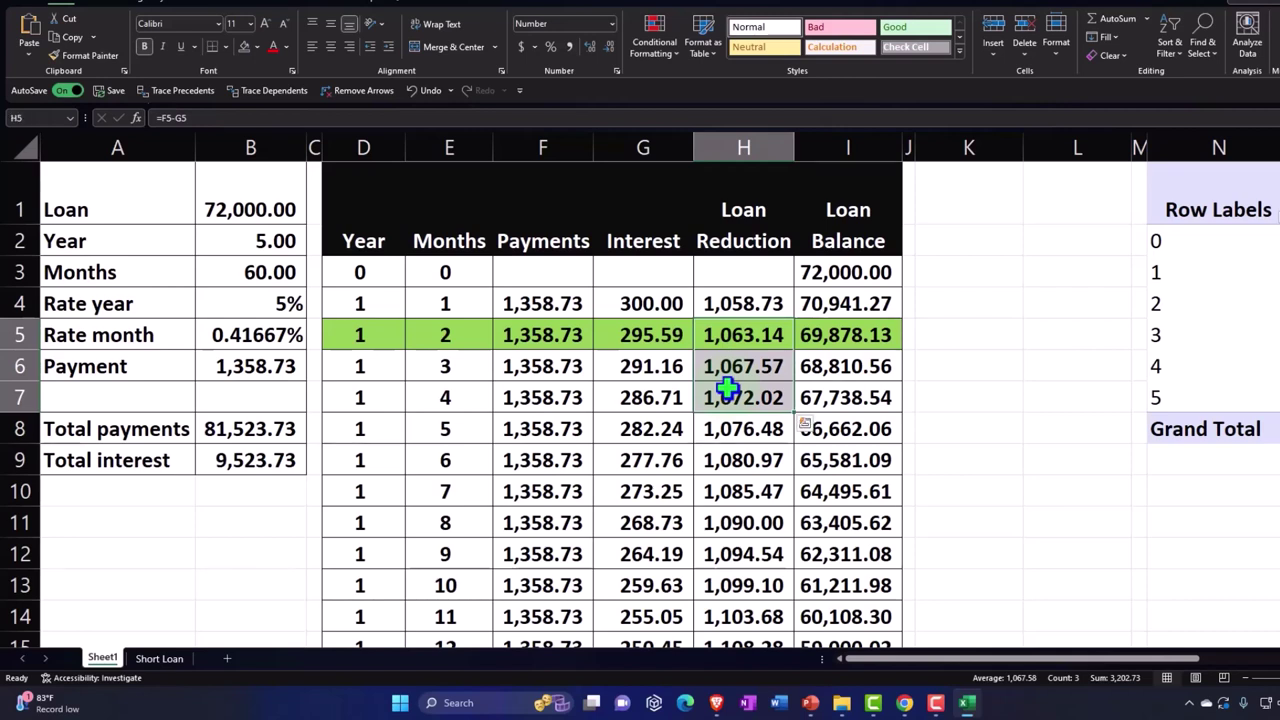
{"action": "left_click", "coordinate": [733, 338]}
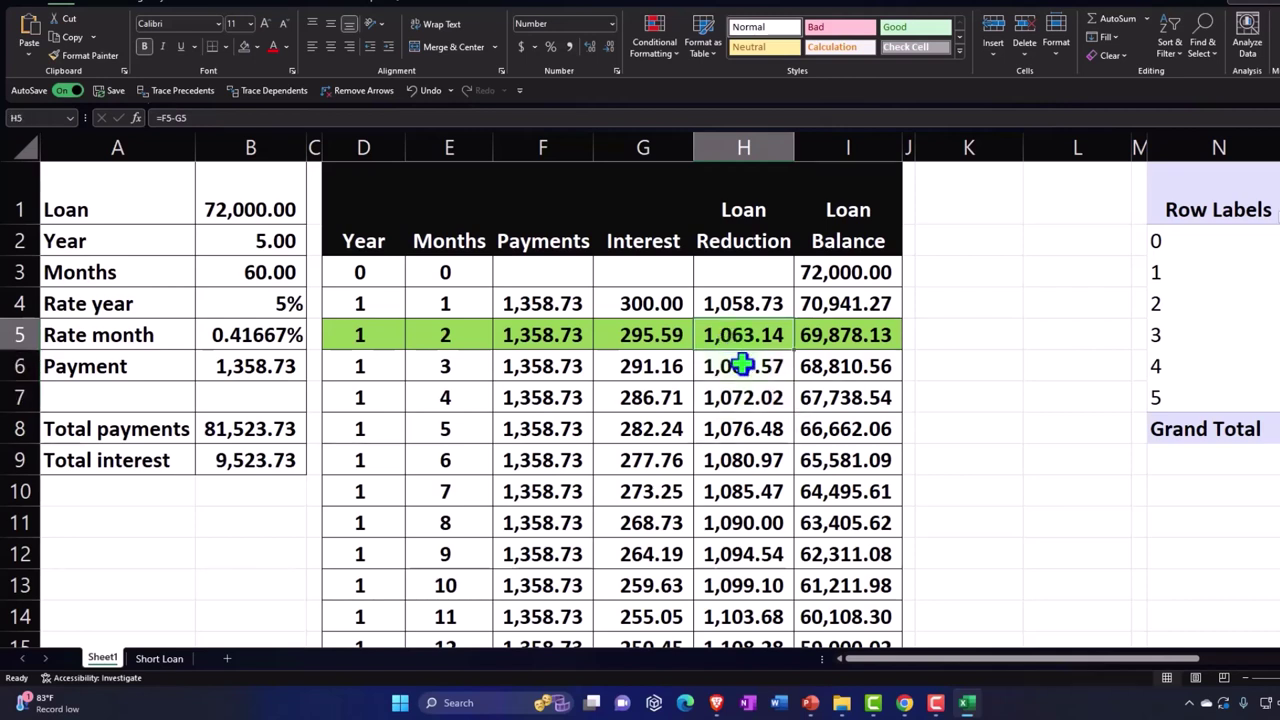
{"action": "left_click", "coordinate": [742, 366]}
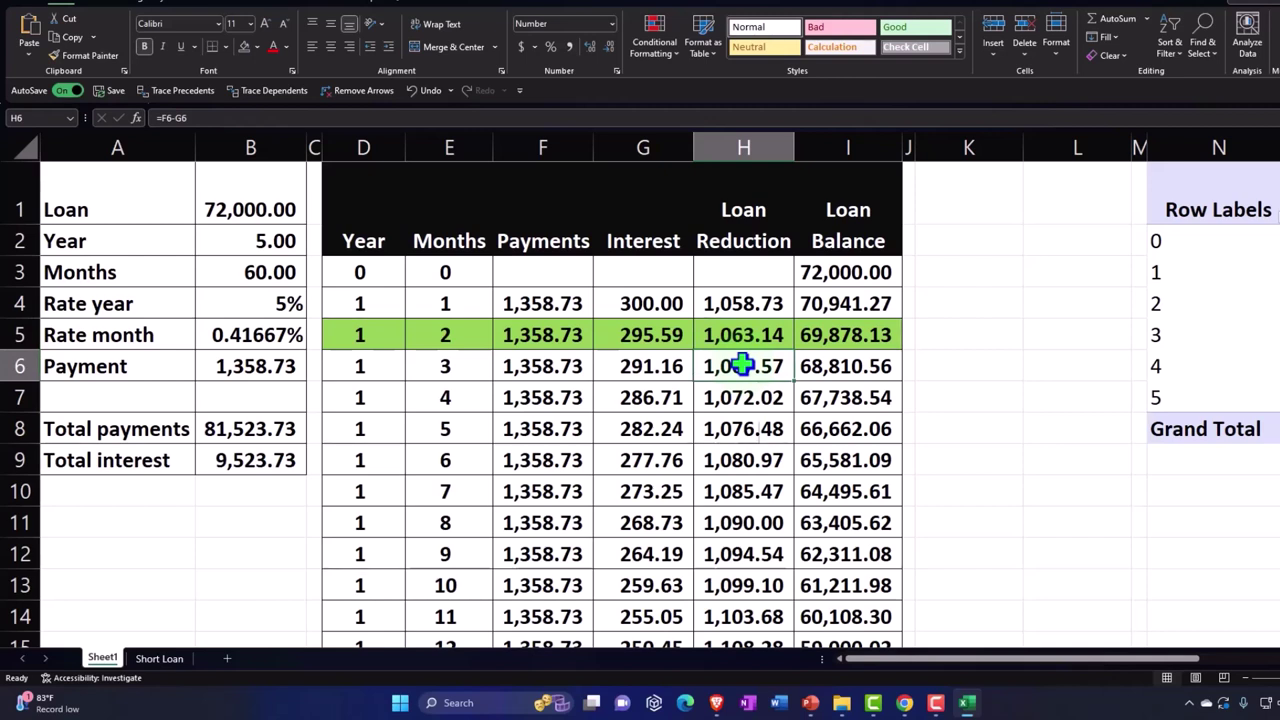
{"action": "key", "text": "Down"}
{"action": "key", "text": "Down"}
{"action": "key", "text": "Down"}
{"action": "key", "text": "Down"}
{"action": "key", "text": "Down"}
{"action": "key", "text": "Down"}
{"action": "key", "text": "Down"}
{"action": "key", "text": "Down"}
{"action": "key", "text": "Down"}
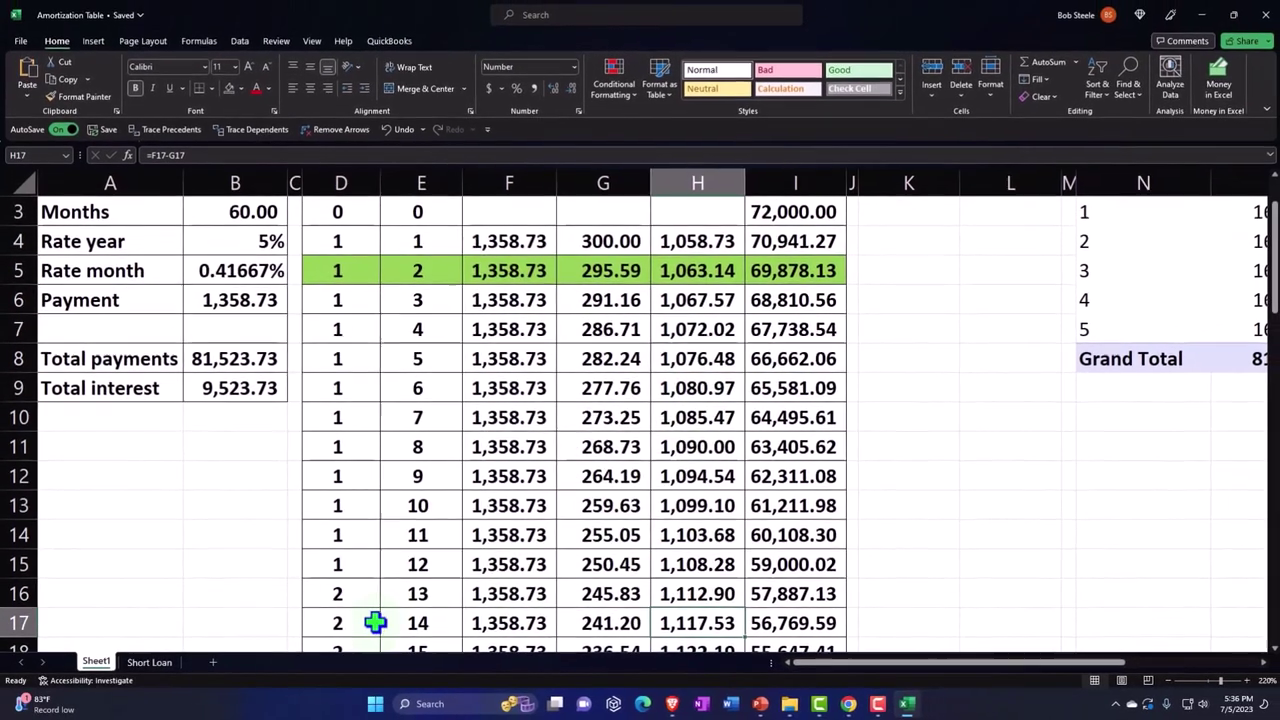
Highlight month 14's row, D17 through I17, with a yellow fill.
{"action": "left_click_drag", "start_coordinate": [398, 632], "coordinate": [749, 621]}
{"action": "left_click", "coordinate": [266, 90]}
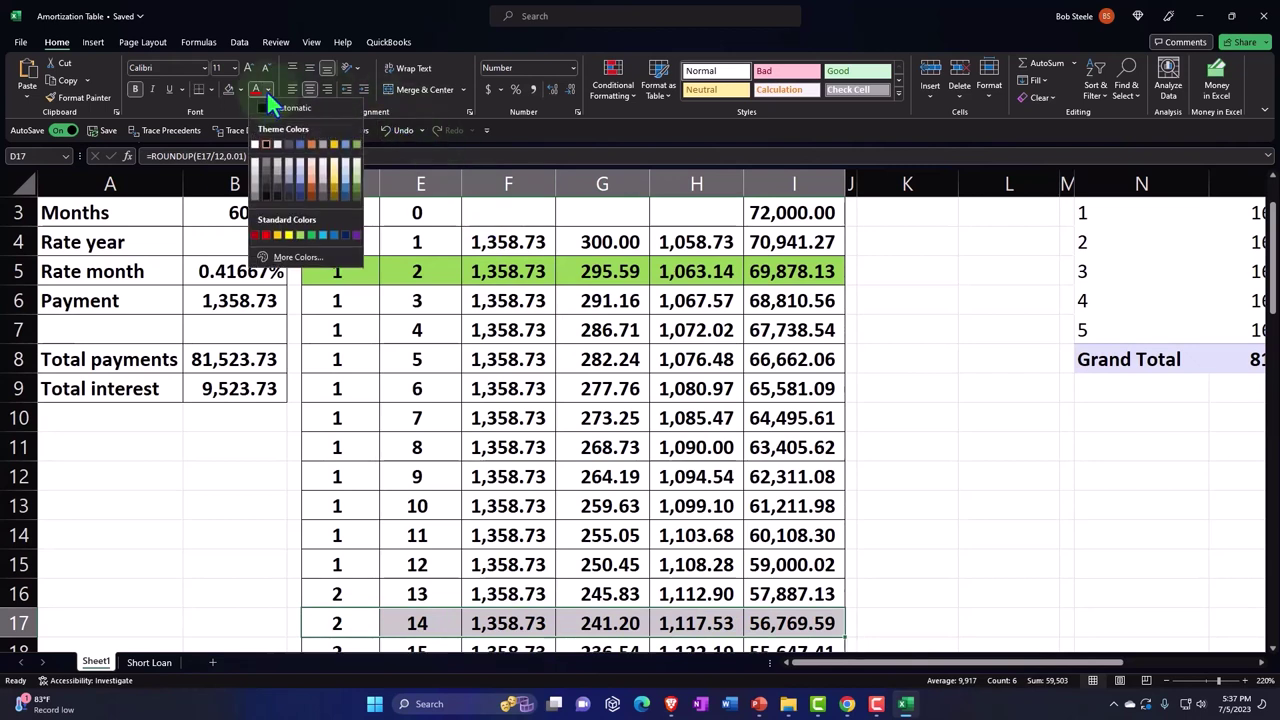
{"action": "left_click", "coordinate": [287, 233]}
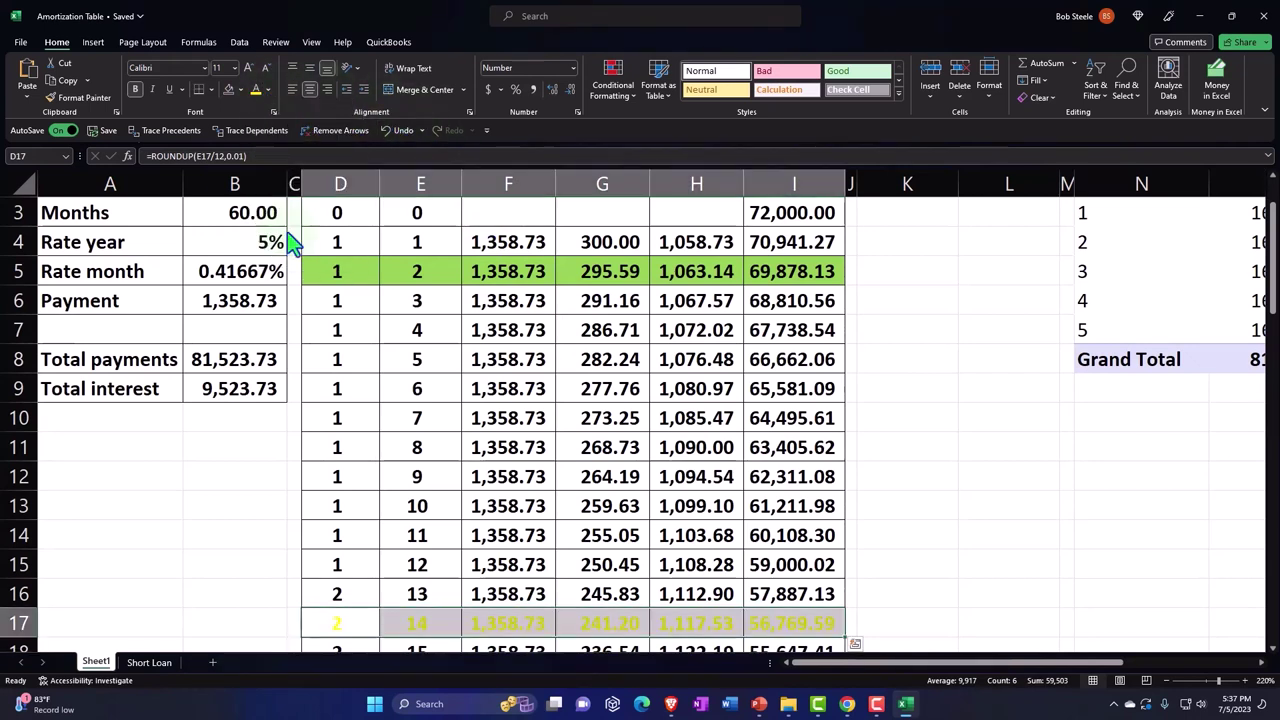
{"action": "key", "text": "ctrl+z"}
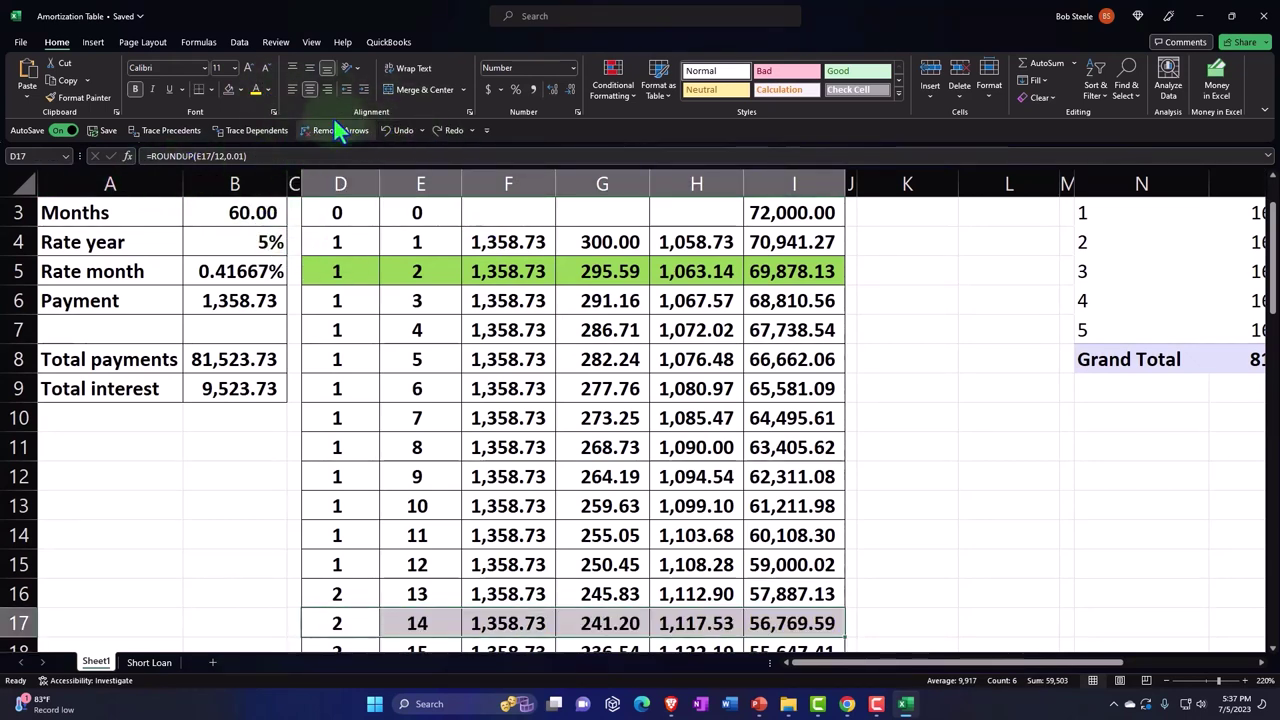
{"action": "left_click", "coordinate": [243, 90]}
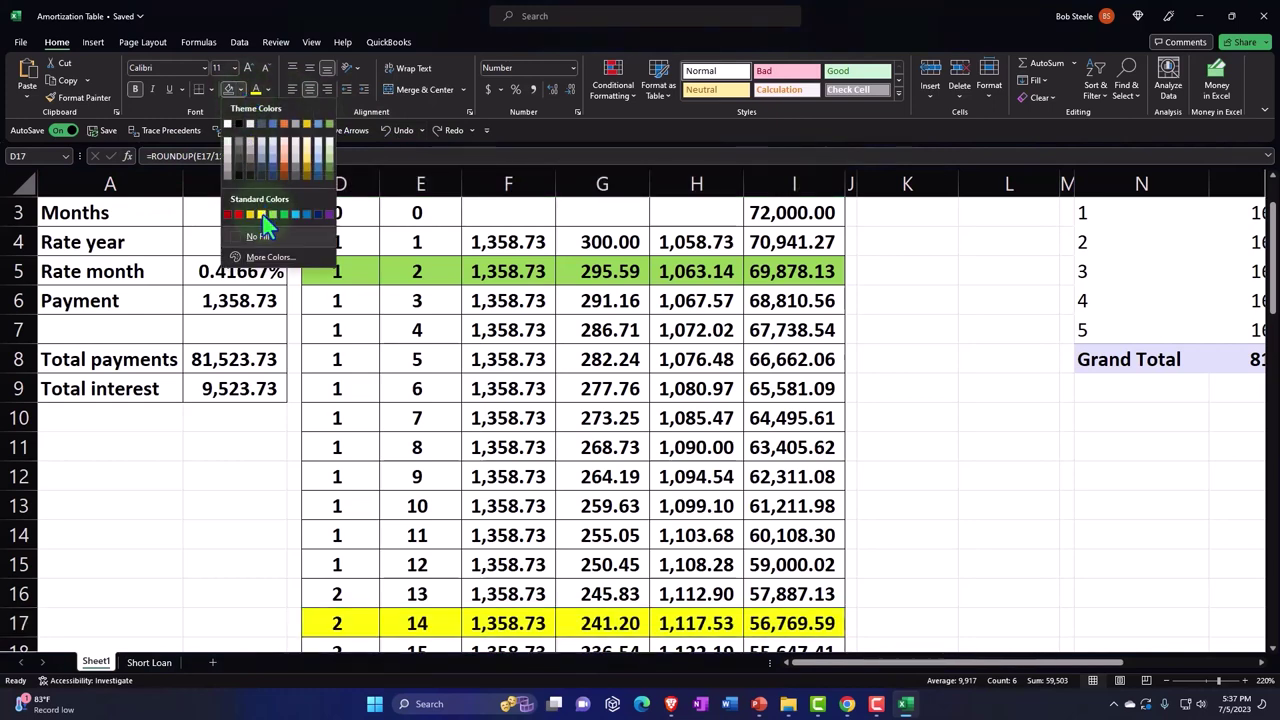
{"action": "left_click", "coordinate": [265, 215]}
Total the Loan Reduction amounts for months 3 to 14 in K5 with the formula =SUM(H6:H17).
{"action": "left_click", "coordinate": [712, 345]}
{"action": "key", "text": "Right"}
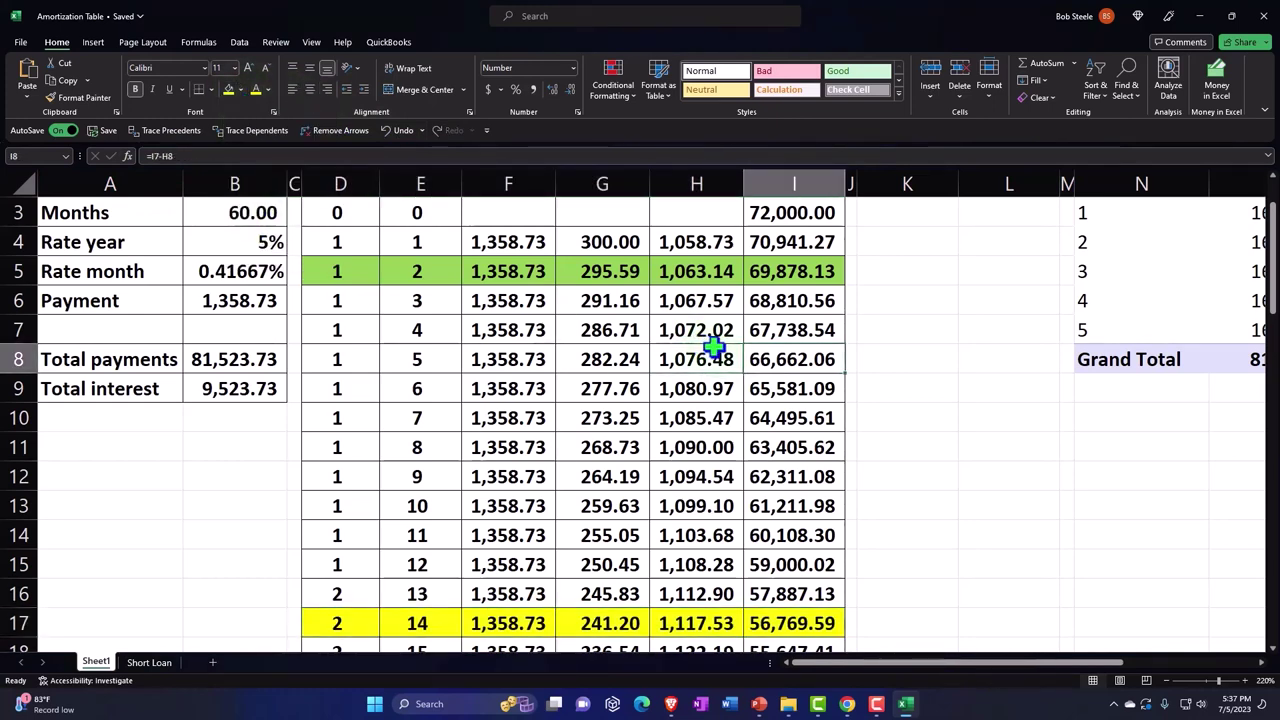
{"action": "key", "text": "Right"}
{"action": "key", "text": "Right"}
{"action": "key", "text": "Up"}
{"action": "key", "text": "Up"}
{"action": "key", "text": "Up"}
{"action": "type", "text": "="}
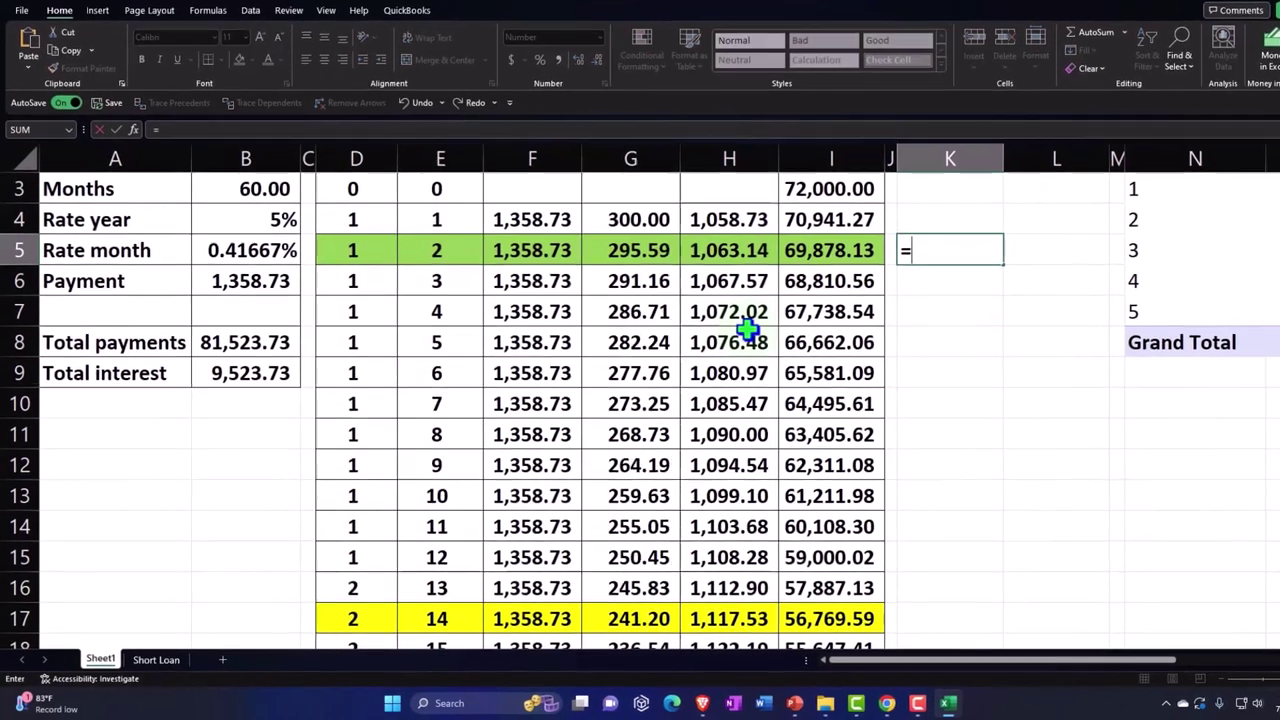
{"action": "type", "text": "sum("}
{"action": "key", "text": "Left"}
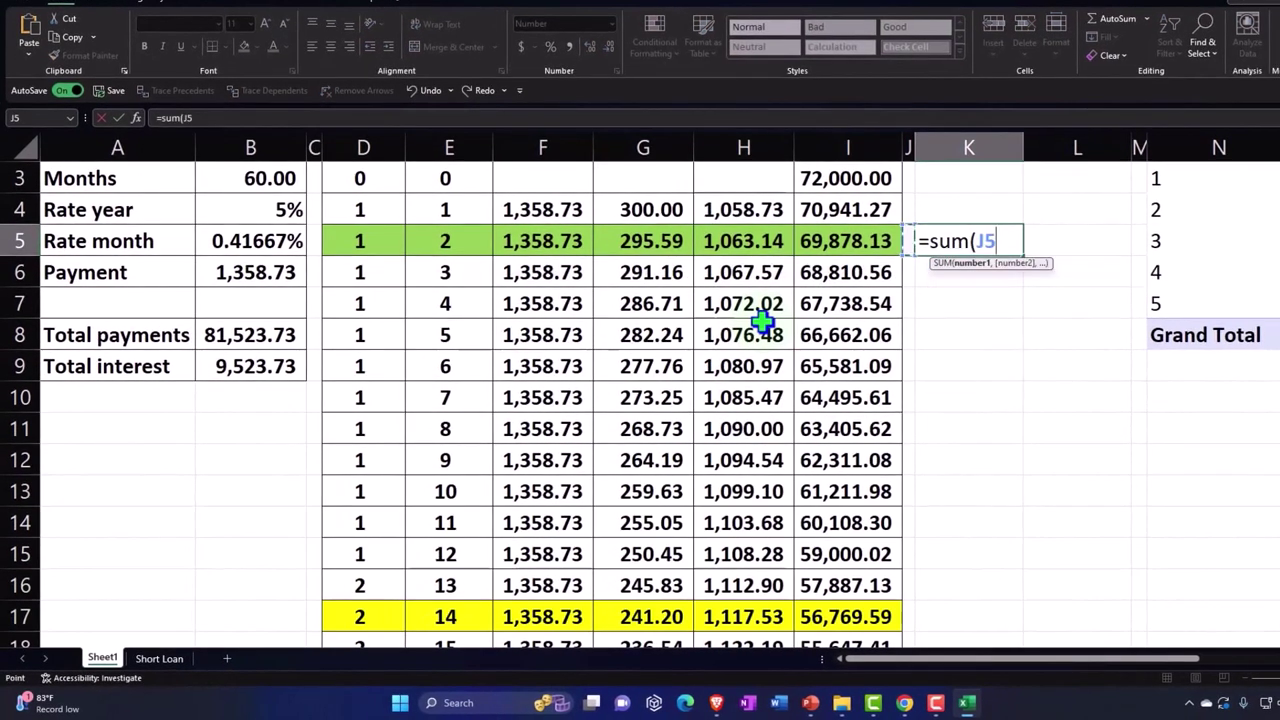
{"action": "key", "text": "Left"}
{"action": "key", "text": "Left"}
{"action": "key", "text": "Down"}
{"action": "scroll", "coordinate": [742, 398], "scroll_direction": "up", "scroll_amount": 1}
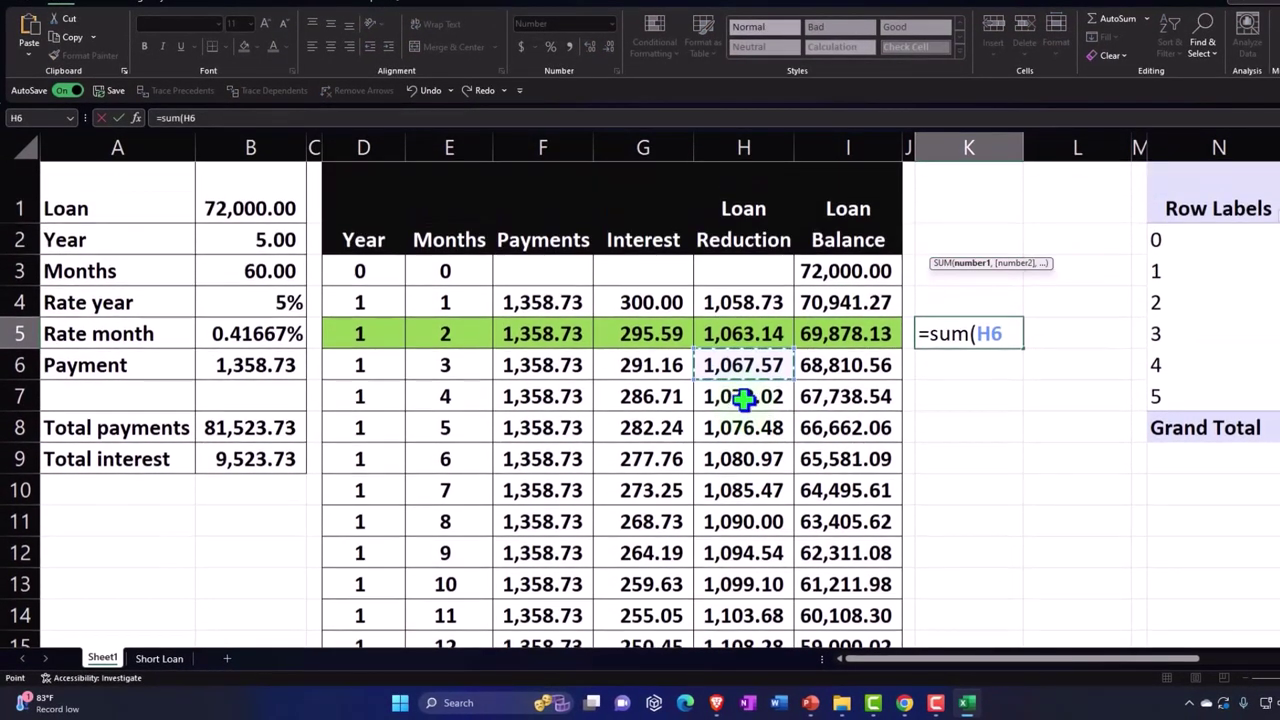
{"action": "scroll", "coordinate": [742, 398], "scroll_direction": "down", "scroll_amount": 1}
{"action": "key", "text": "shift+Down"}
{"action": "key", "text": "shift+Down"}
{"action": "key", "text": "shift+Down"}
{"action": "key", "text": "shift+Down"}
{"action": "key", "text": "shift+Down"}
{"action": "key", "text": "shift+Down"}
{"action": "key", "text": "shift+Down"}
{"action": "key", "text": "shift+Down"}
{"action": "key", "text": "shift+Down"}
{"action": "key", "text": "shift+Down"}
{"action": "key", "text": "shift+Down"}
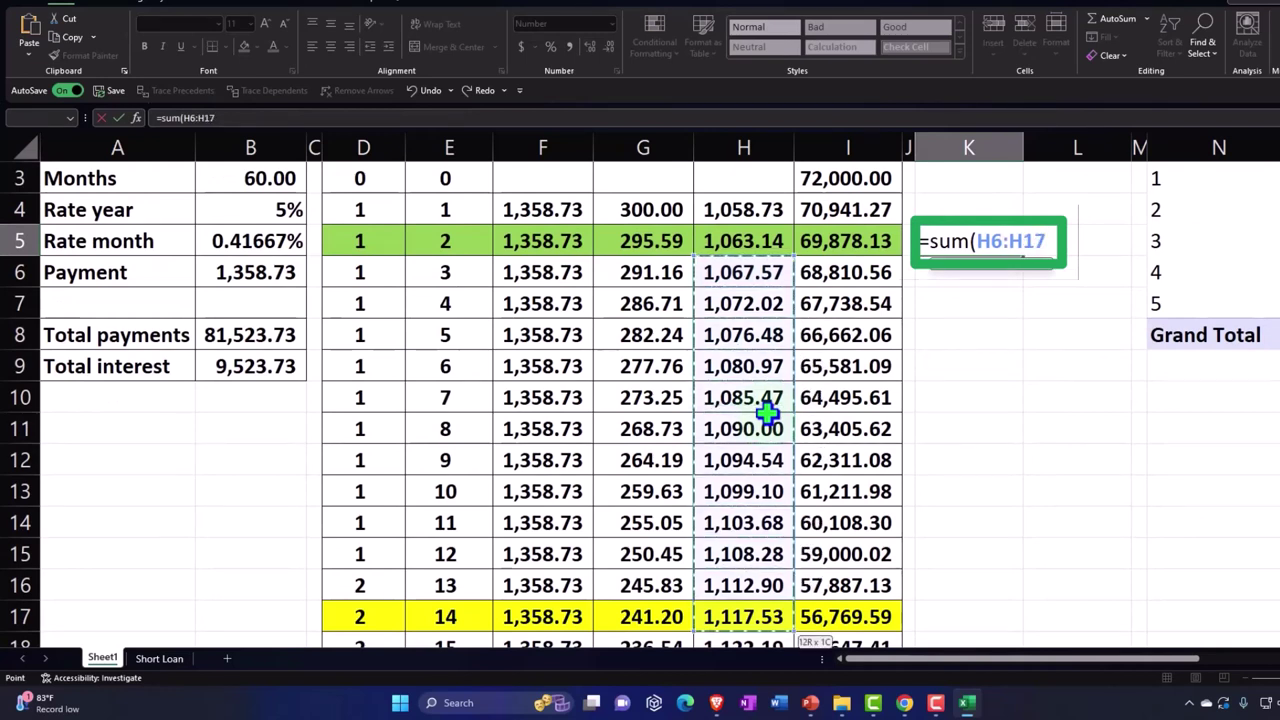
{"action": "key", "text": "Return"}
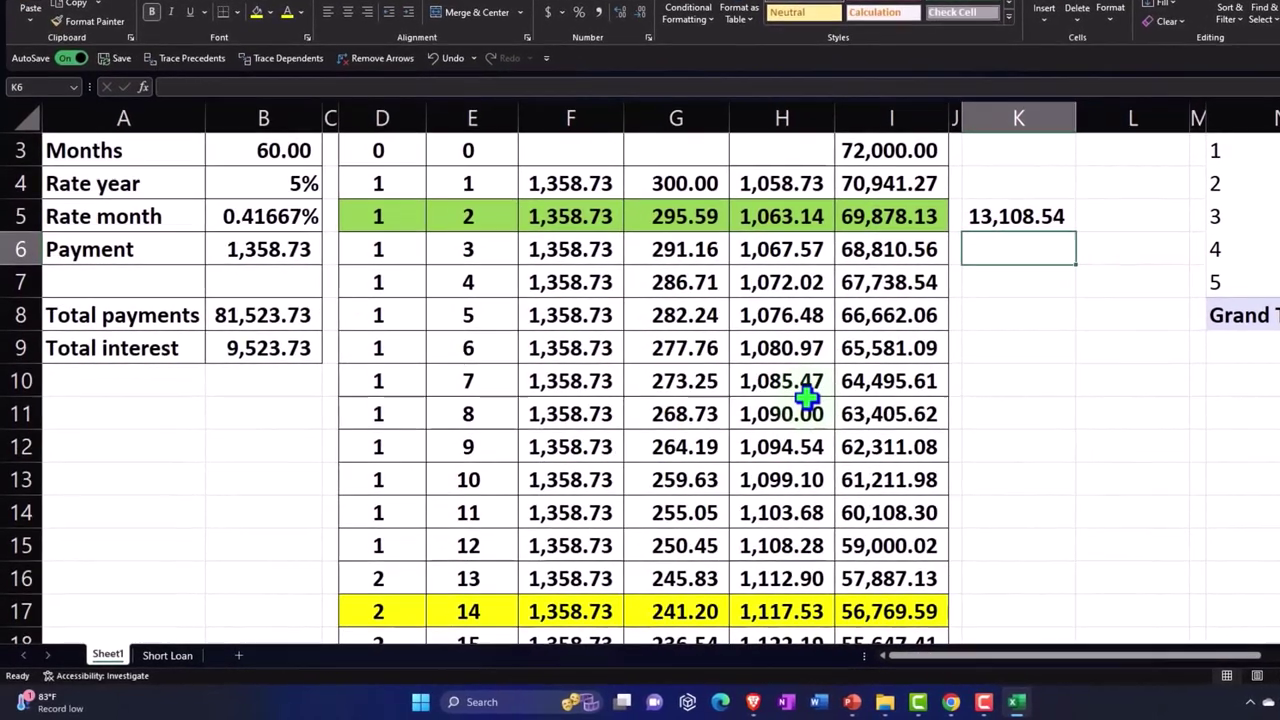
Subtract the K5 total from month 2's loan balance in L5 with =I5-K5, and compare the result with month 14's balance in I17.
{"action": "key", "text": "Up"}
{"action": "key", "text": "Right"}
{"action": "type", "text": "="}
{"action": "key", "text": "Left"}
{"action": "key", "text": "Left"}
{"action": "key", "text": "Left"}
{"action": "type", "text": "-"}
{"action": "key", "text": "Left"}
{"action": "key", "text": "Return"}
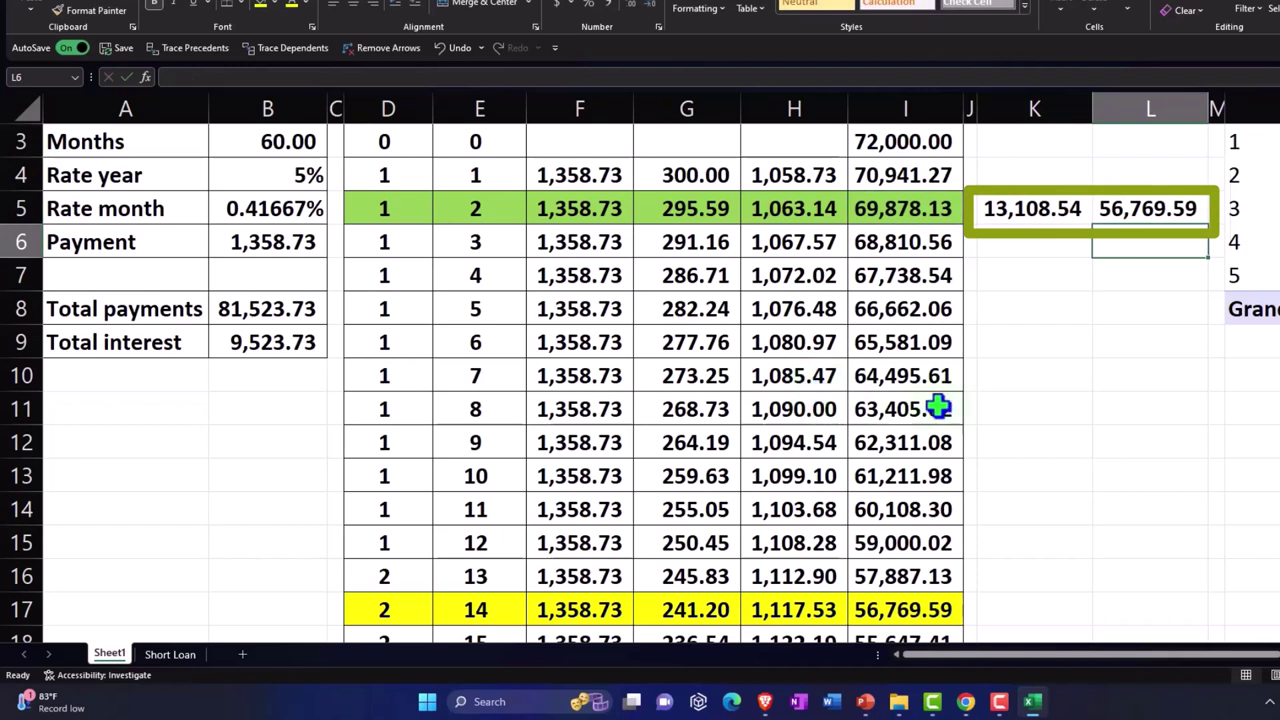
{"action": "left_click", "coordinate": [1133, 213]}
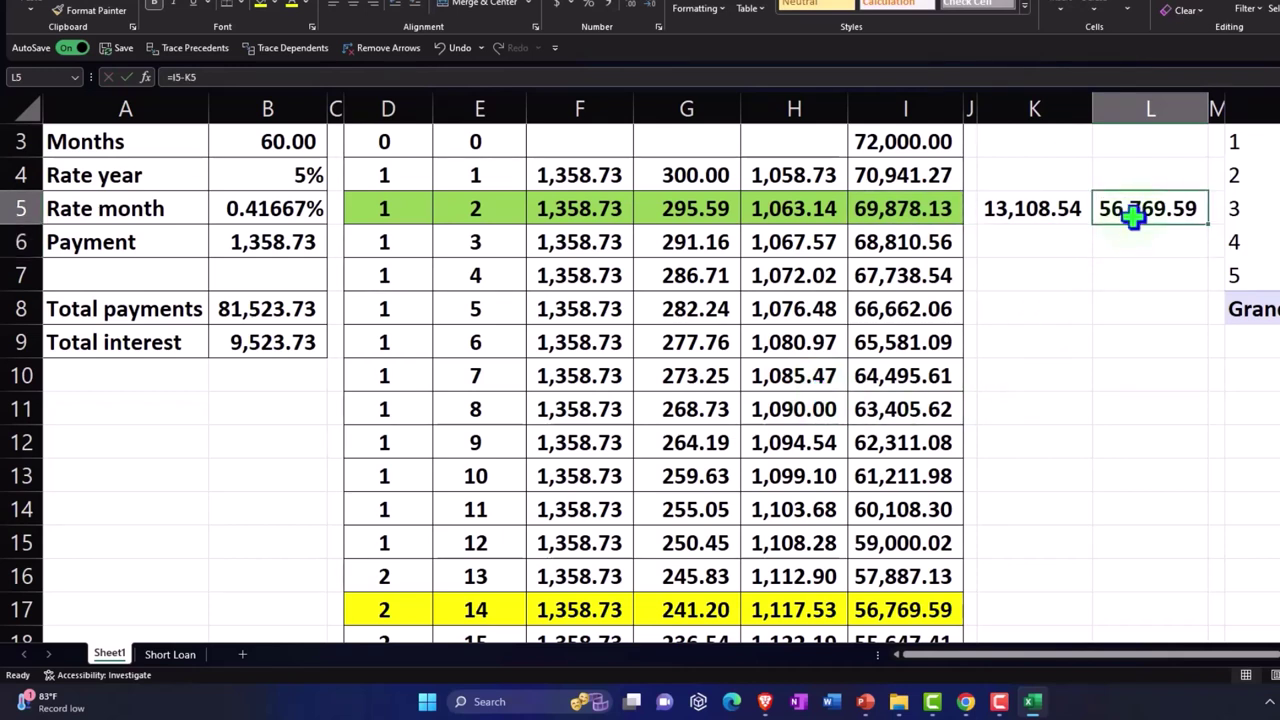
{"action": "left_click", "coordinate": [943, 609]}
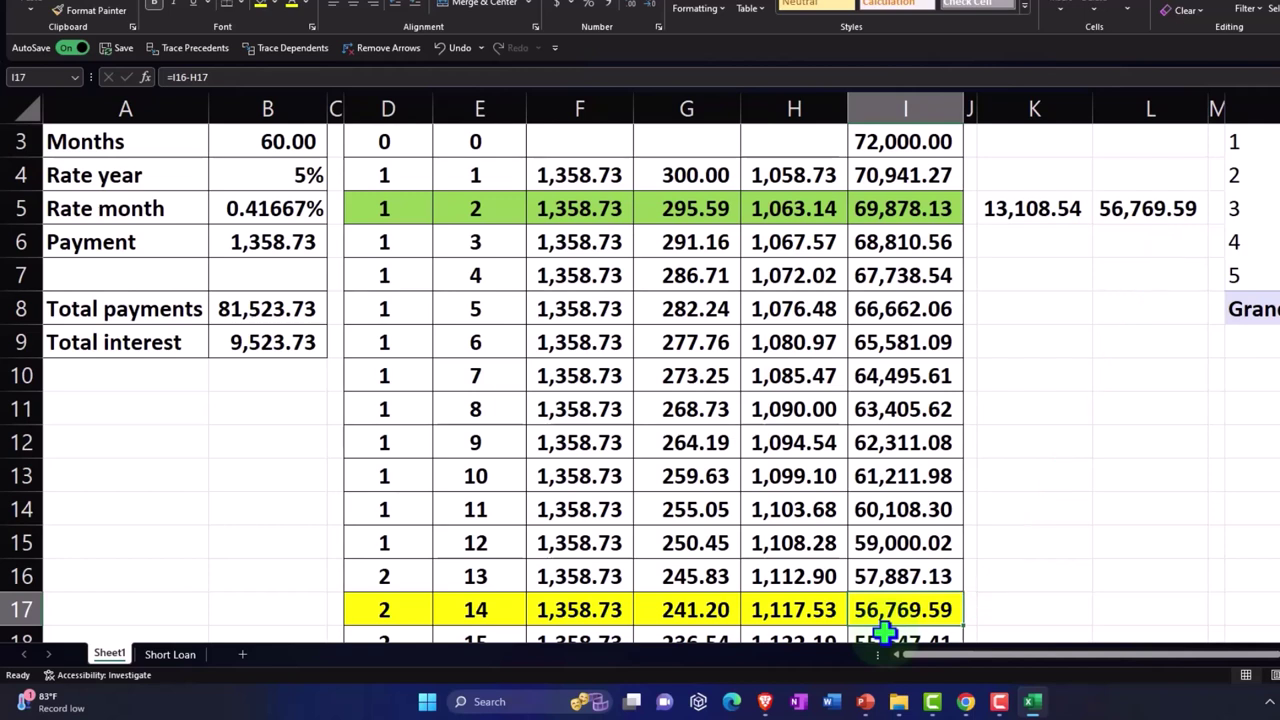
Label the two calculated loan portions with the headings ST in K4 and LT in L4.
{"action": "left_click", "coordinate": [1027, 178]}
{"action": "type", "text": "ST"}
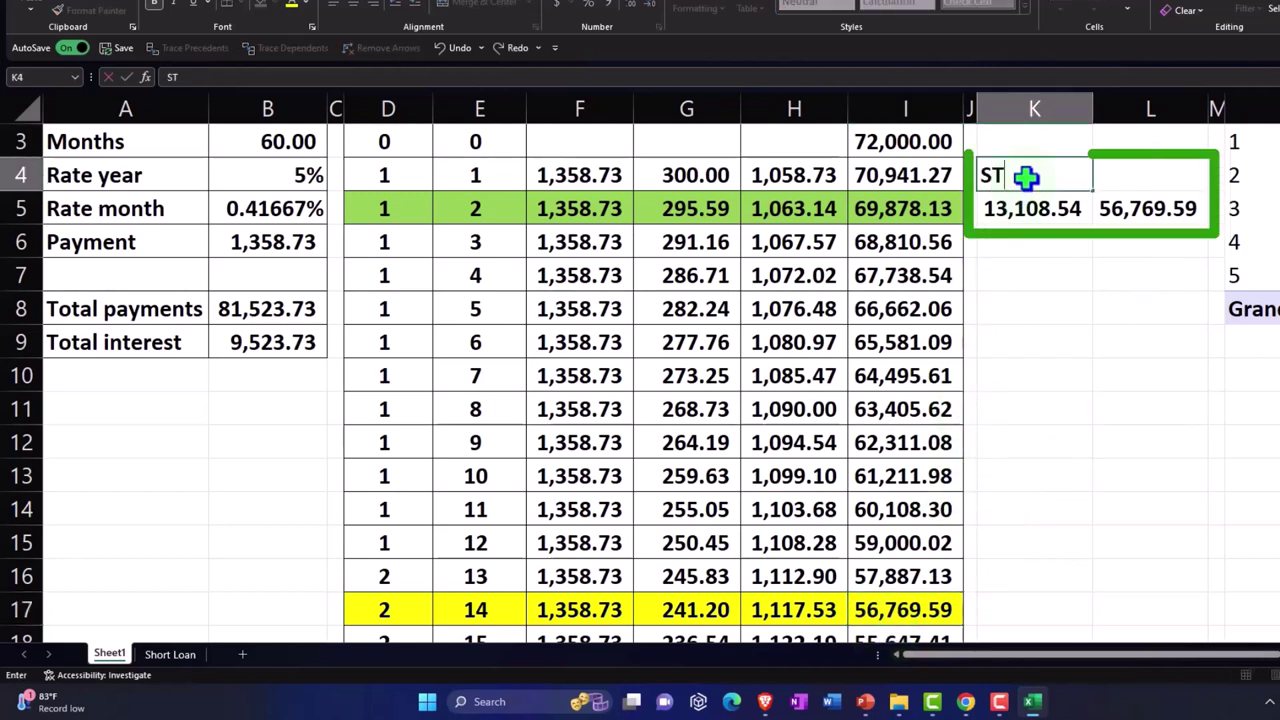
{"action": "key", "text": "Tab"}
{"action": "type", "text": "S"}
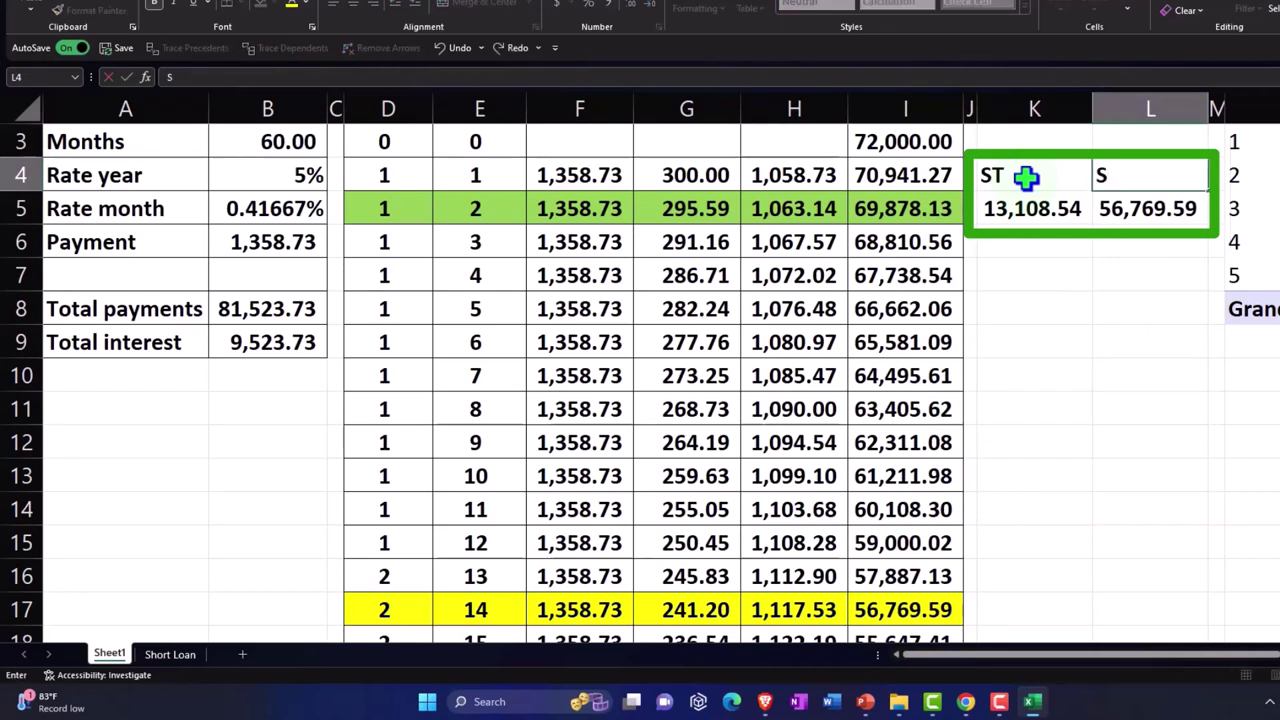
{"action": "type", "text": "T"}
{"action": "key", "text": "Return"}
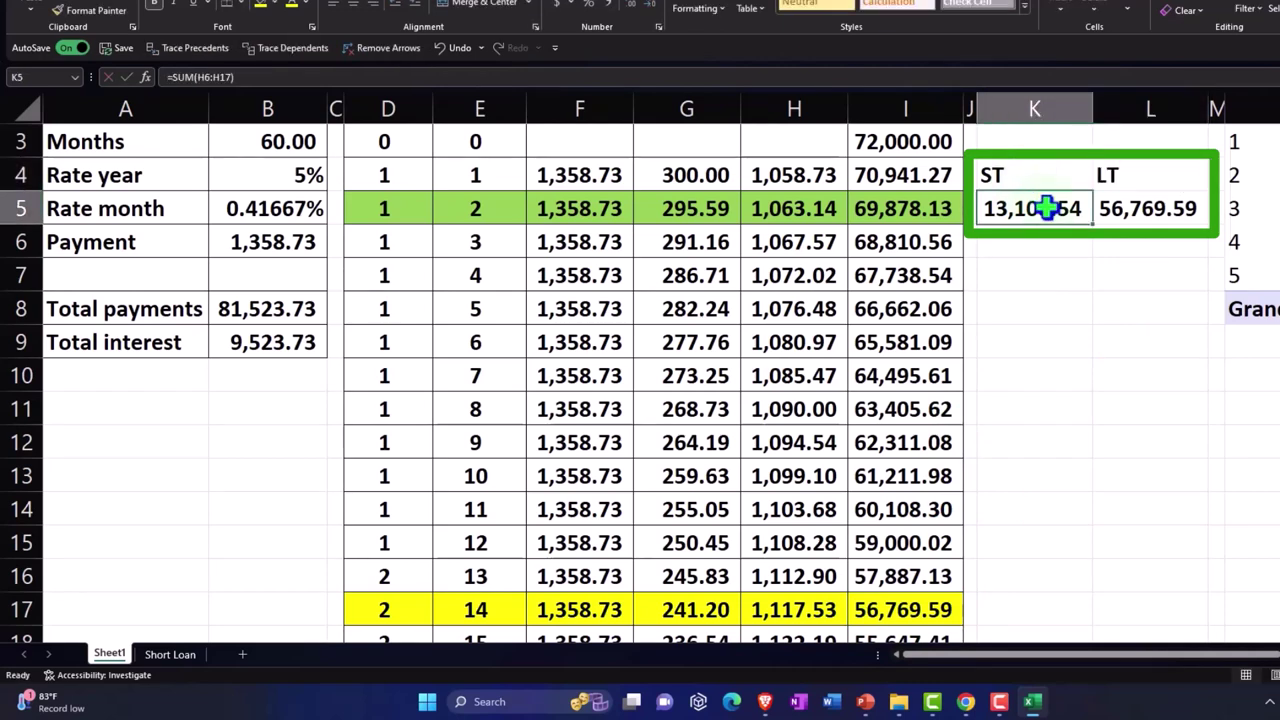
{"action": "left_click_drag", "start_coordinate": [1032, 205], "coordinate": [1113, 200]}
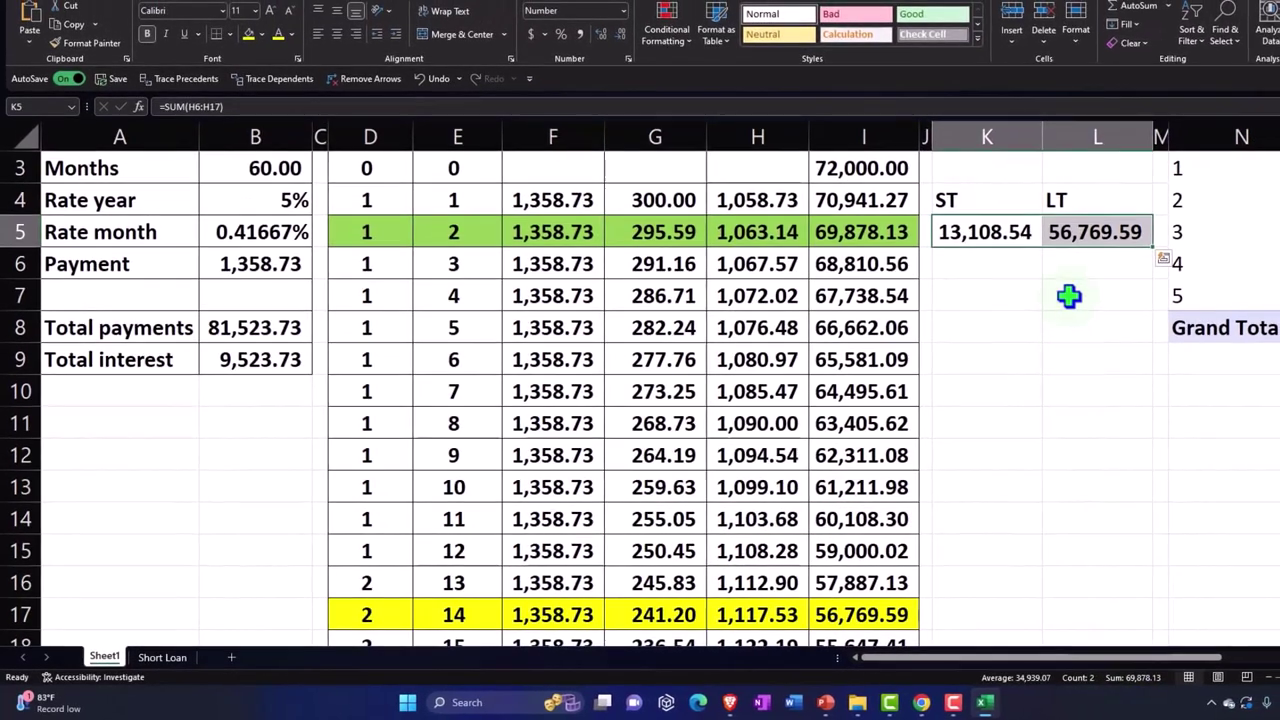
{"action": "left_click", "coordinate": [1125, 250]}
{"action": "type", "text": "+"}
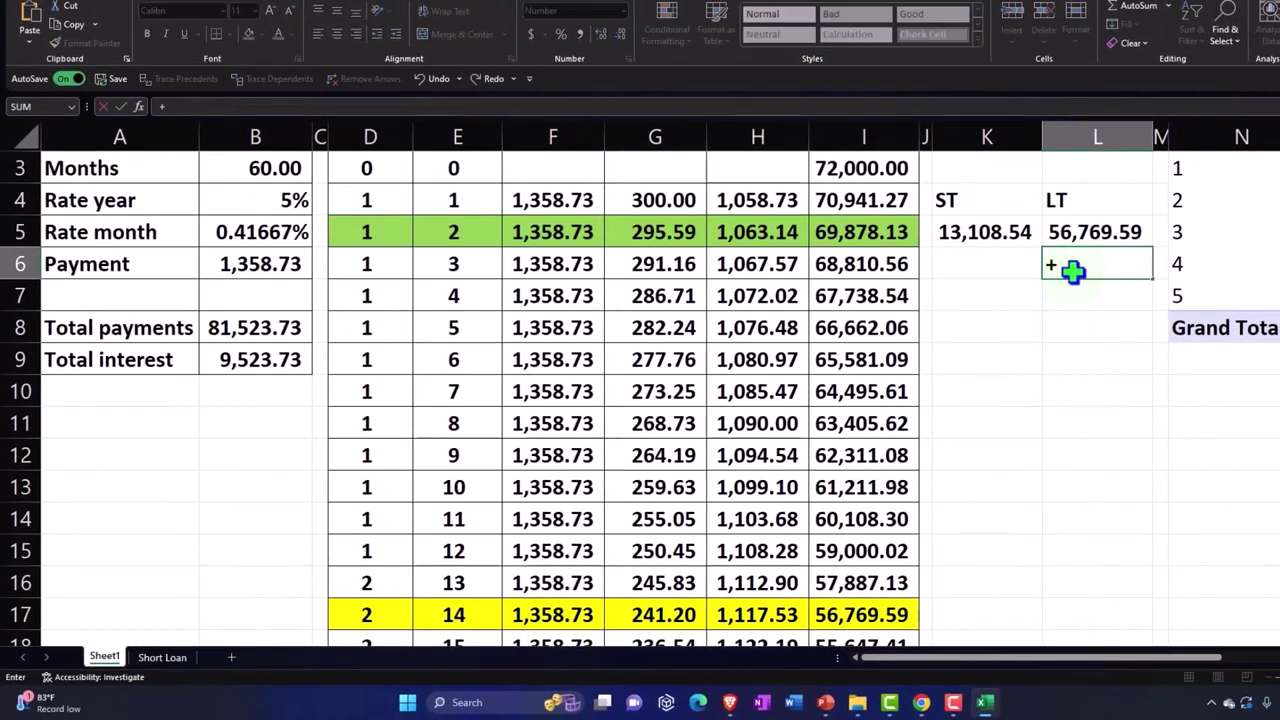
{"action": "key", "text": "Escape"}
{"action": "key", "text": "Return"}
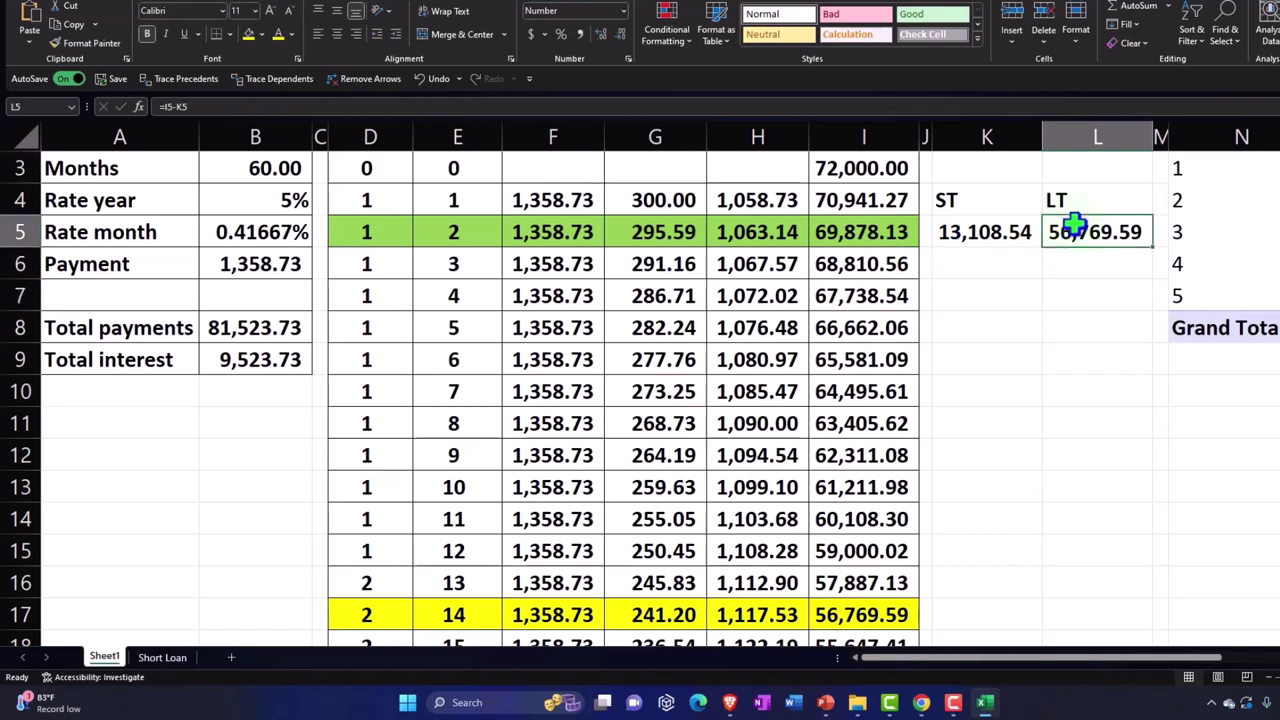
Review the loan balances for months 14 and 2 alongside the short-term and long-term portions in K5 and L5.
{"action": "left_click", "coordinate": [900, 603]}
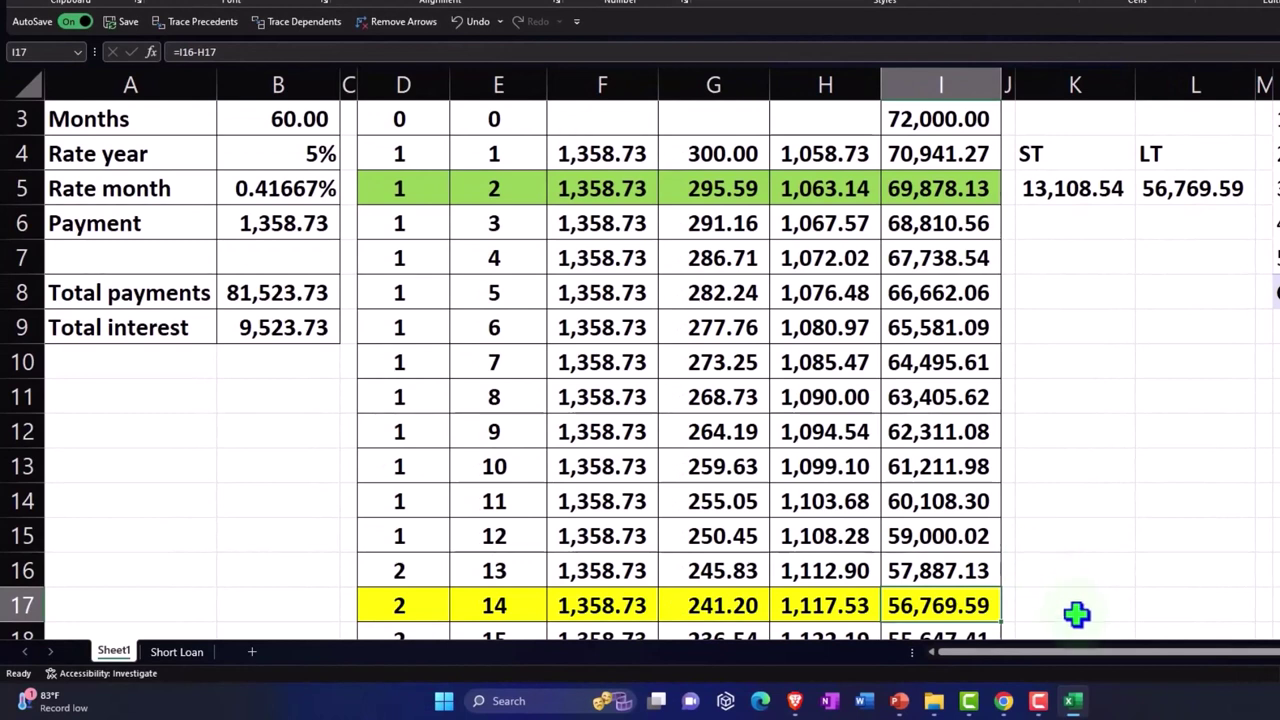
{"action": "left_click", "coordinate": [942, 197]}
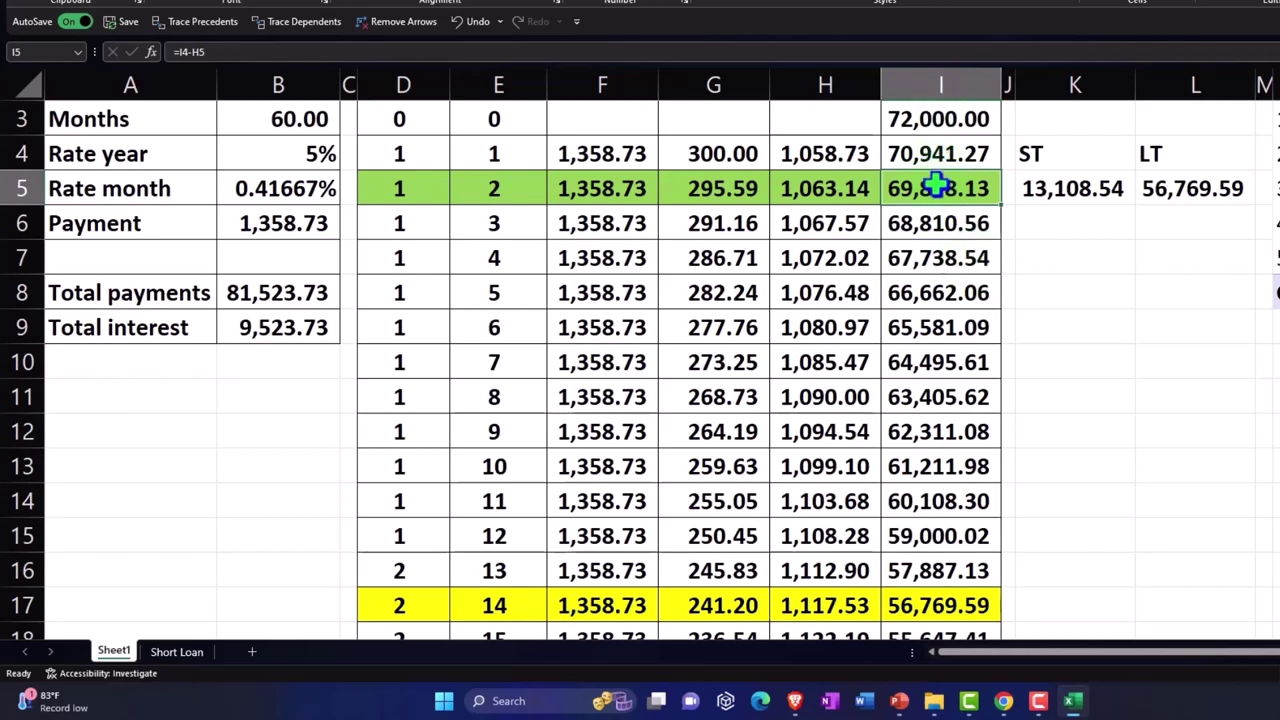
{"action": "left_click", "coordinate": [1071, 190]}
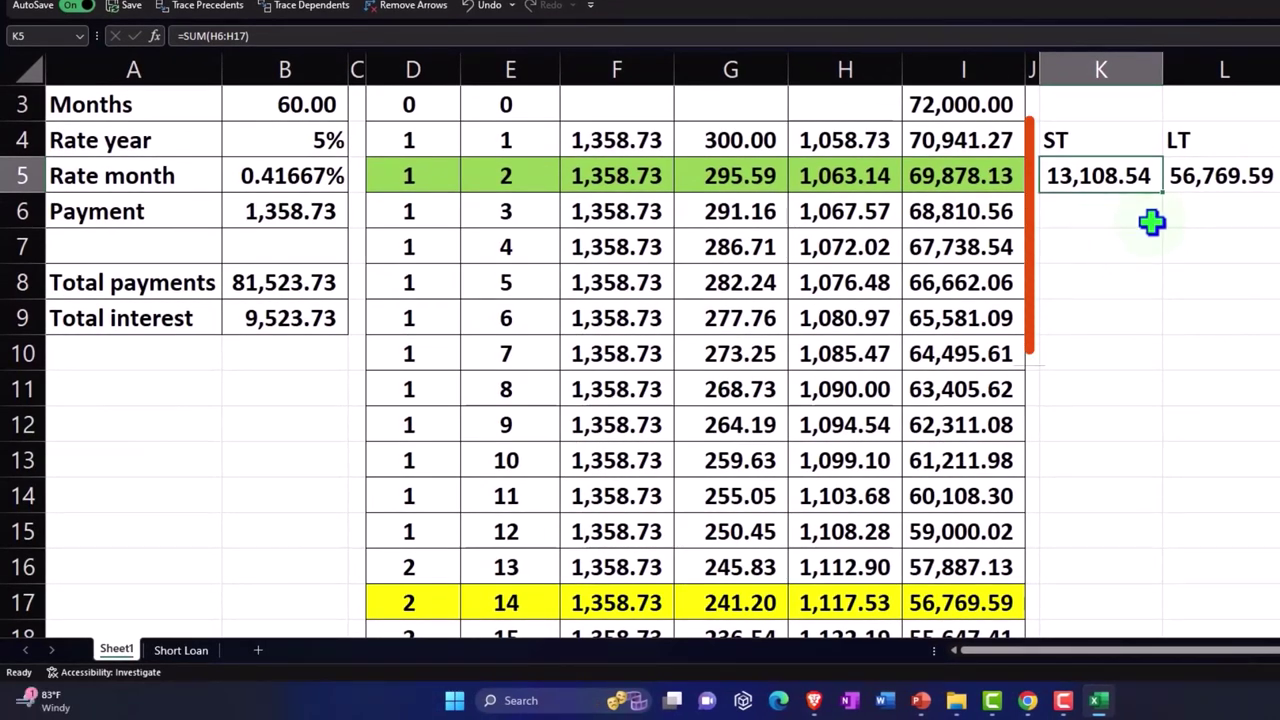
{"action": "left_click", "coordinate": [1222, 175]}
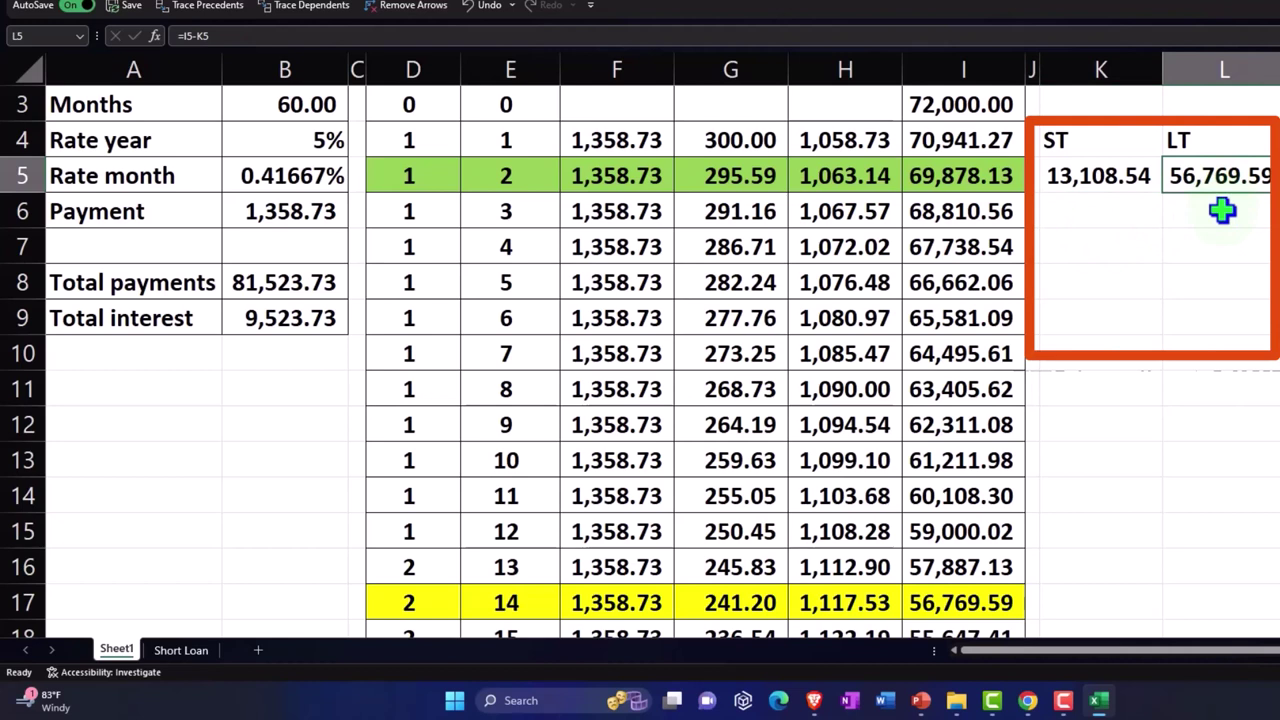
{"action": "left_click", "coordinate": [985, 176]}
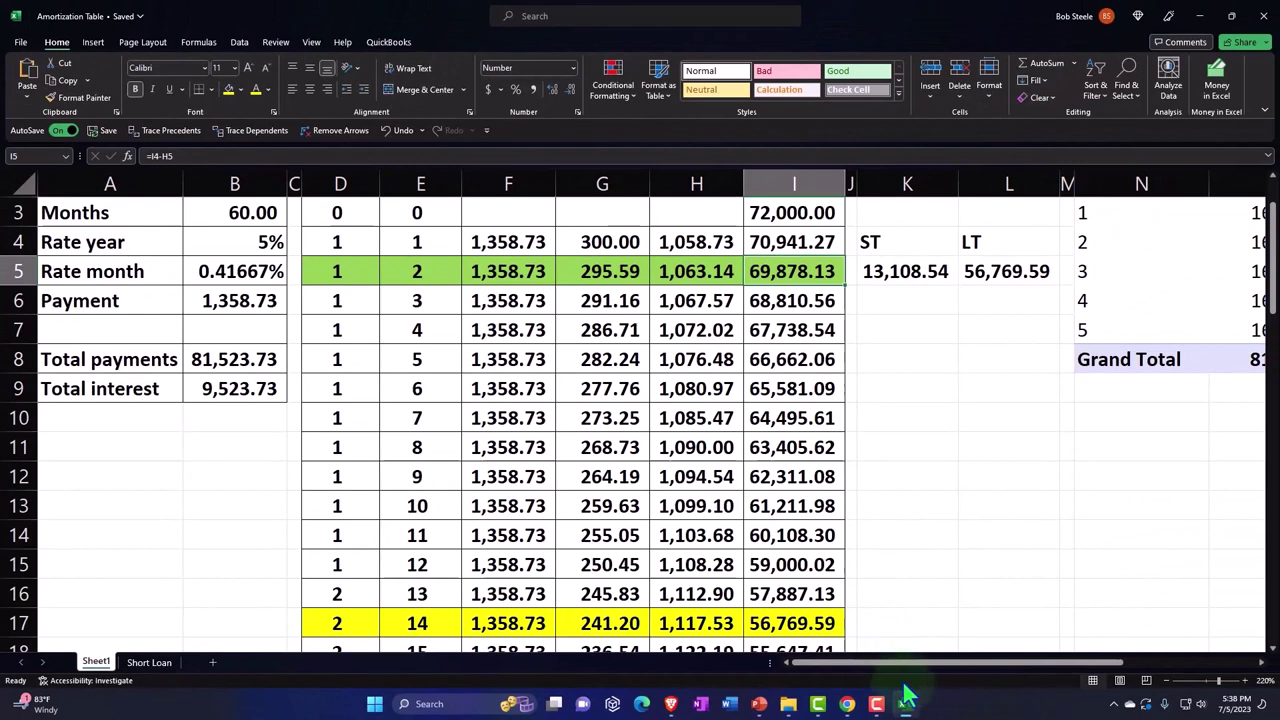
Switch to Xero in the browser, go from the Get Great Guitars dashboard to the reports list, and open the Journal Report.
{"action": "left_click", "coordinate": [905, 700]}
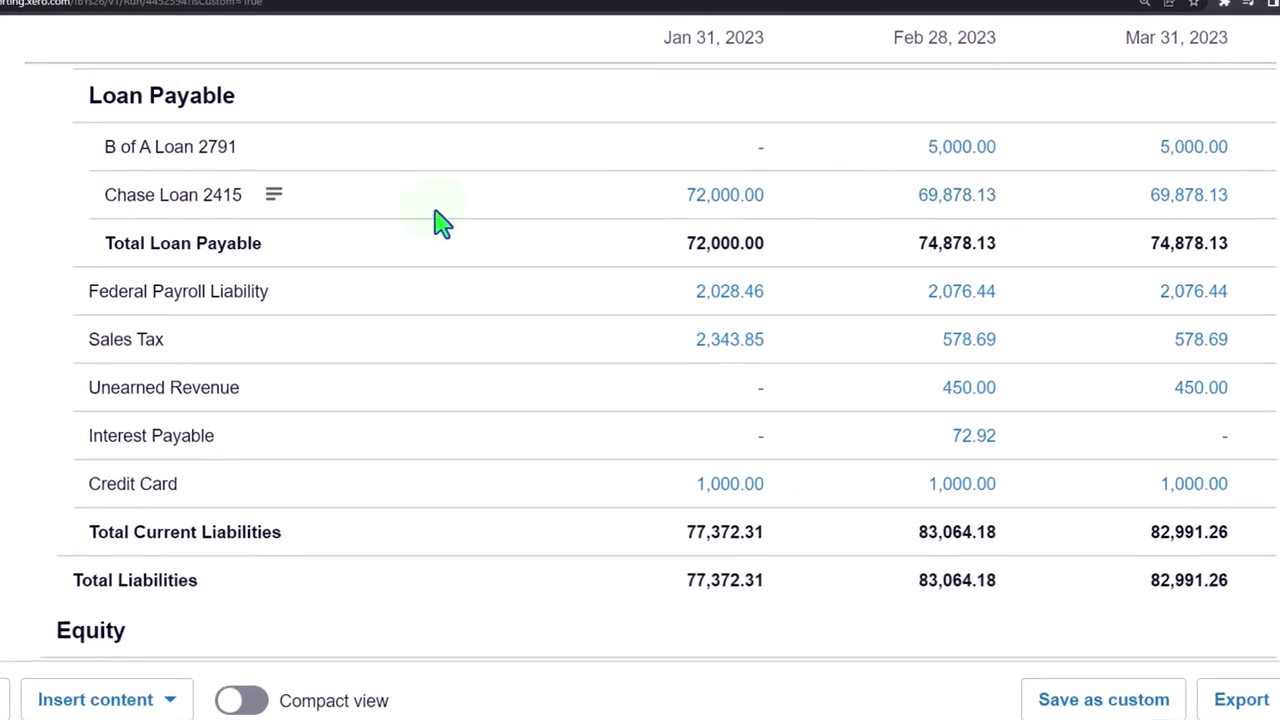
{"action": "left_click", "coordinate": [97, 14]}
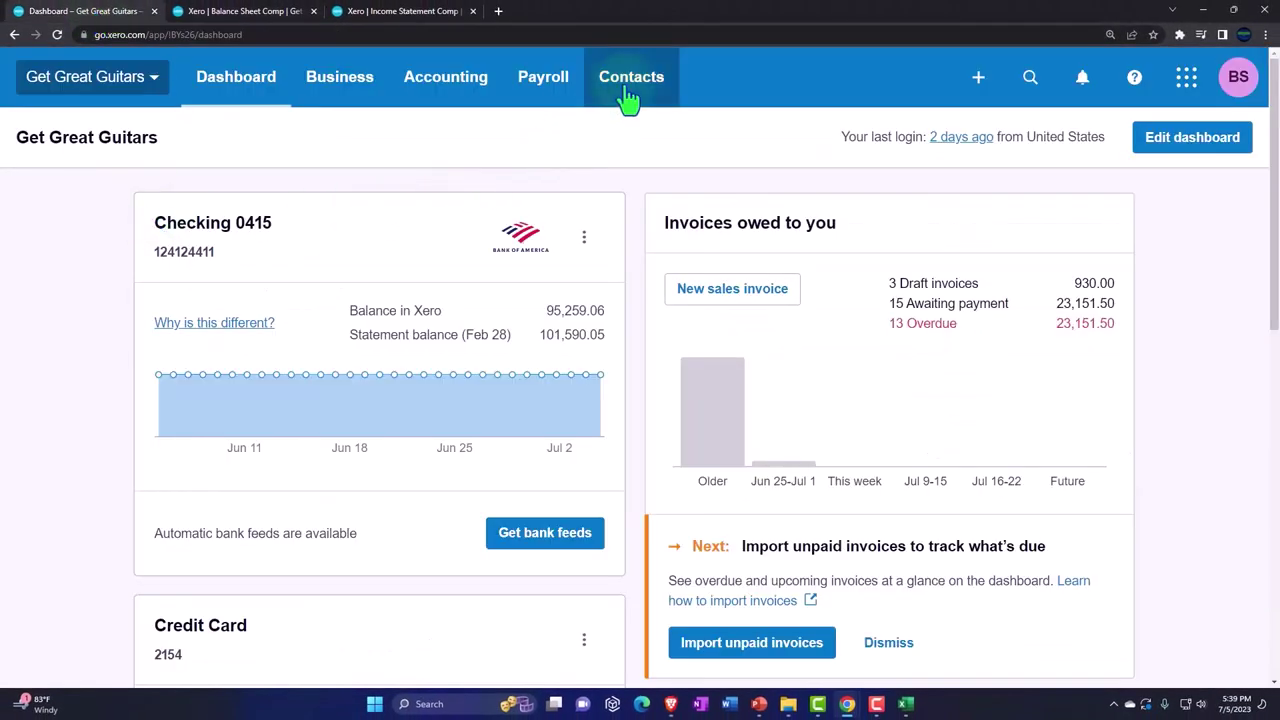
{"action": "left_click", "coordinate": [424, 94]}
{"action": "left_click", "coordinate": [448, 203]}
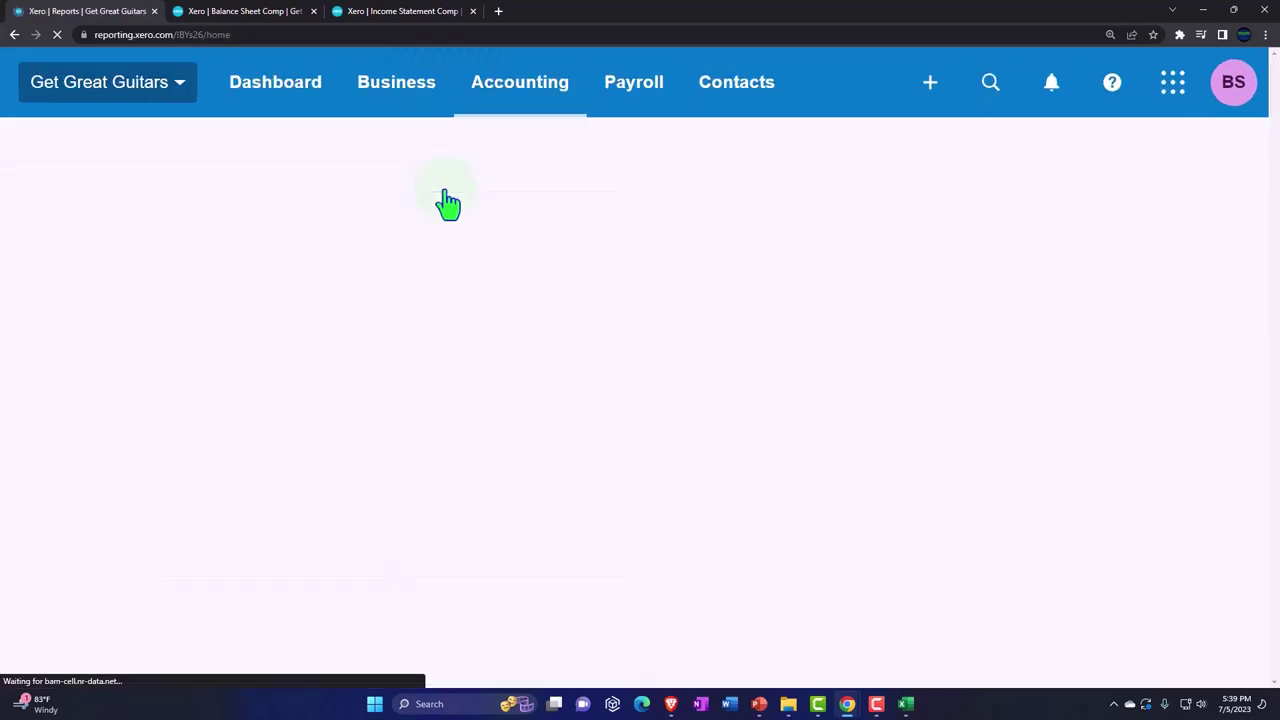
{"action": "left_click", "coordinate": [873, 160]}
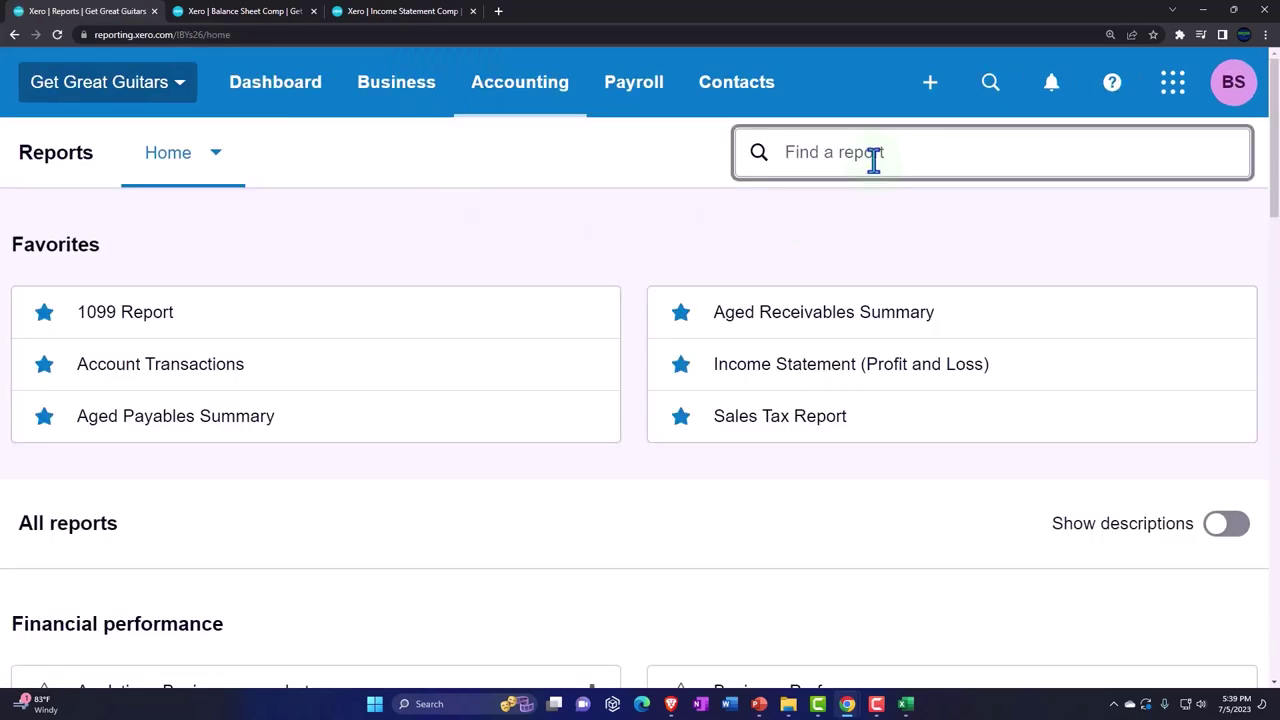
{"action": "type", "text": "Jou"}
{"action": "key", "text": "Return"}
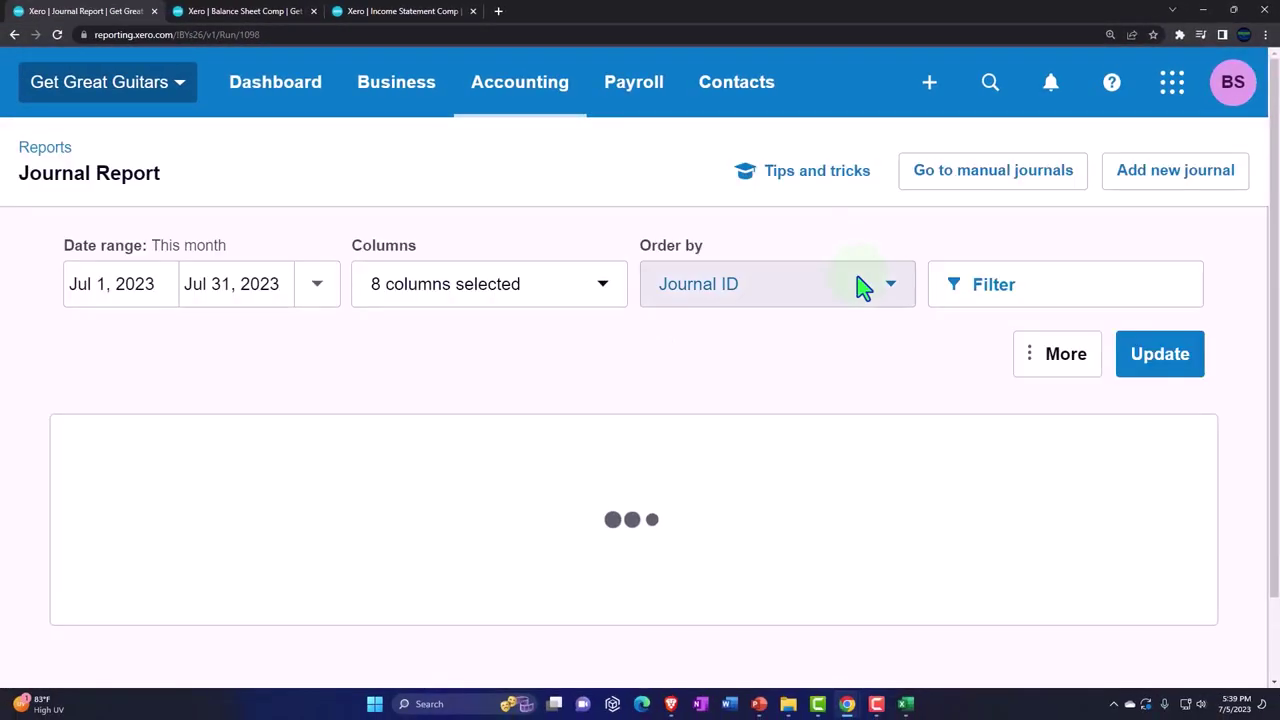
Create a new manual journal with the narration Adj Entry.
{"action": "left_click", "coordinate": [1134, 186]}
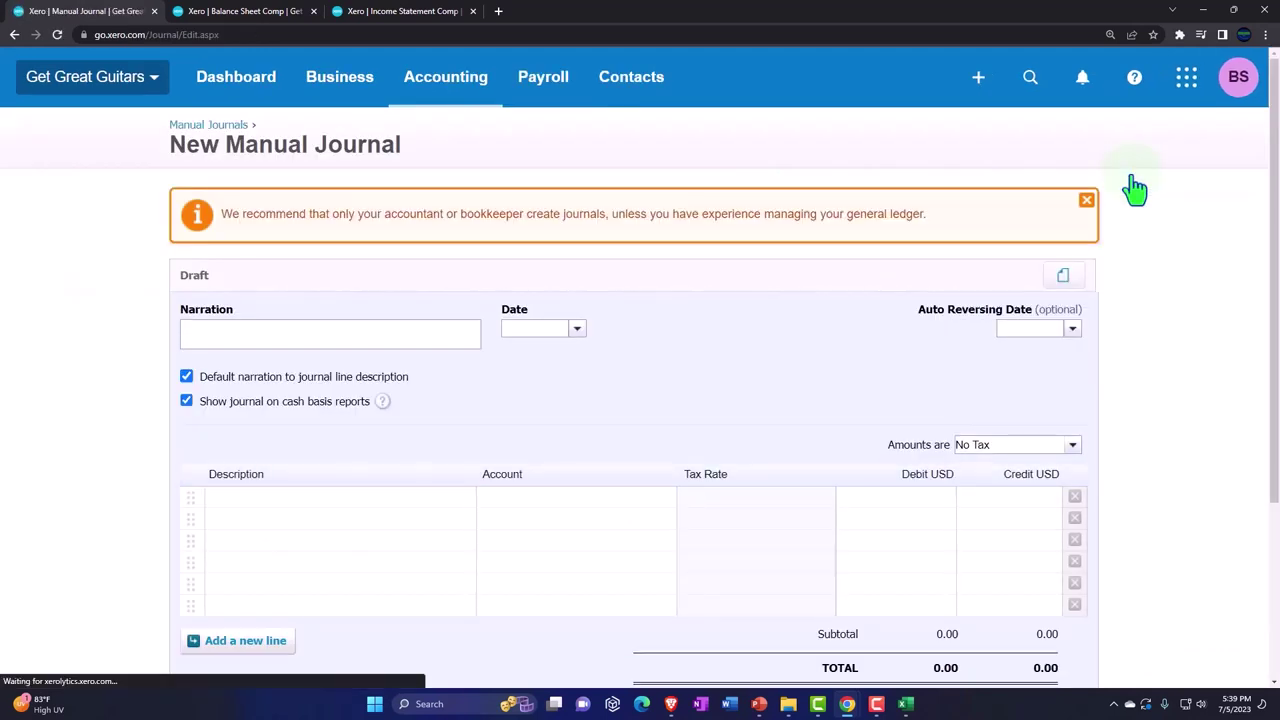
{"action": "key", "text": "ctrl+plus"}
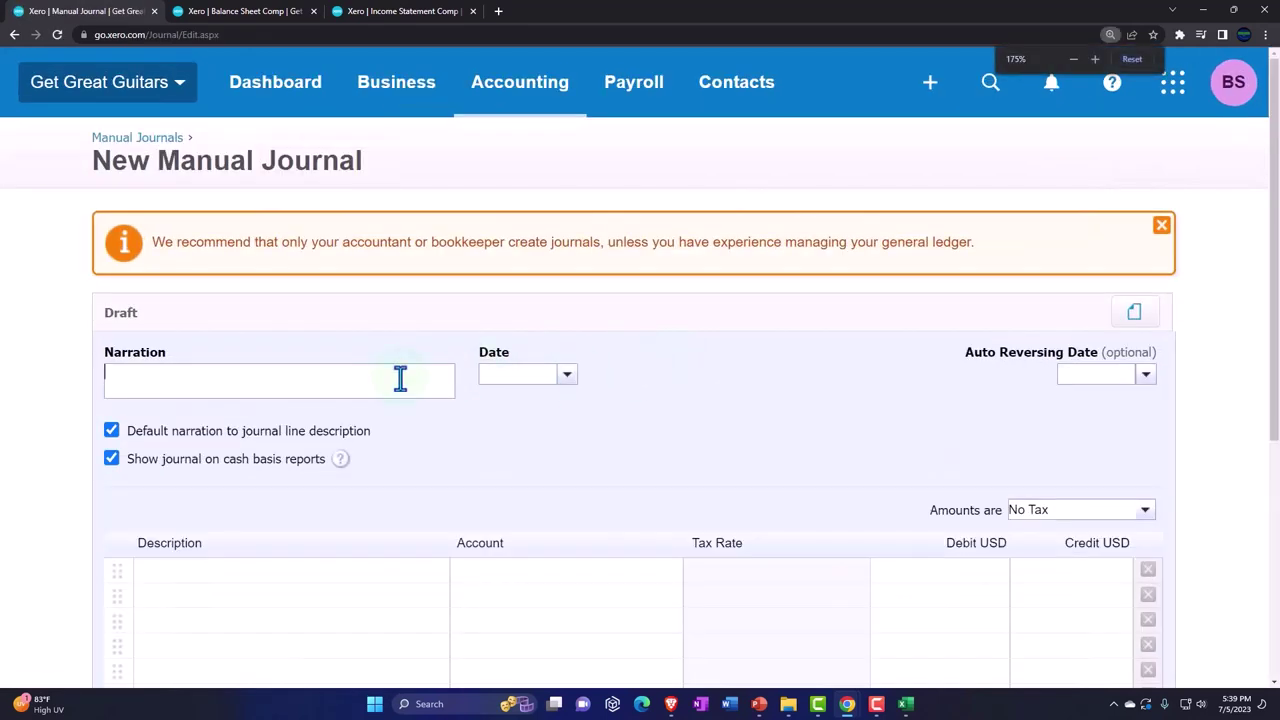
{"action": "left_click", "coordinate": [233, 388]}
{"action": "type", "text": "Adj Entr"}
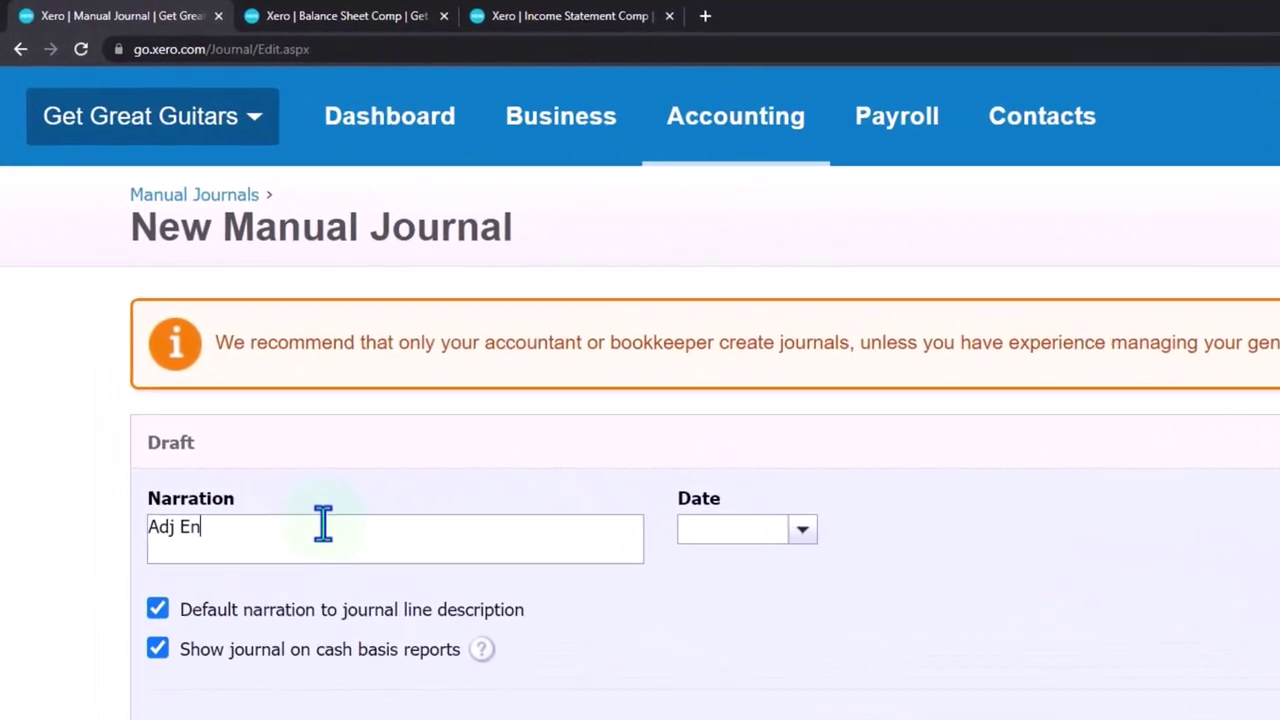
{"action": "type", "text": "y"}
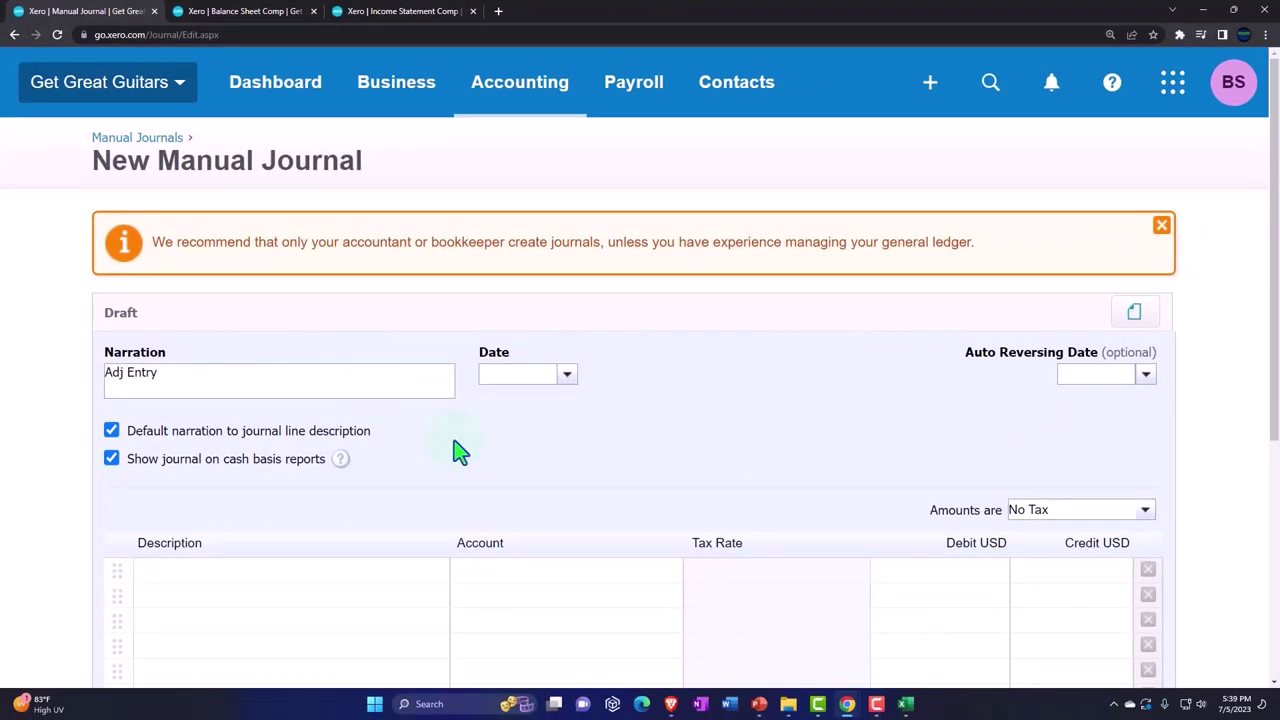
Set the manual journal's date to Feb 28, 2023.
{"action": "left_click", "coordinate": [568, 377]}
{"action": "left_click", "coordinate": [503, 405]}
{"action": "left_click", "coordinate": [503, 405]}
{"action": "left_click", "coordinate": [500, 406]}
{"action": "left_click", "coordinate": [500, 406]}
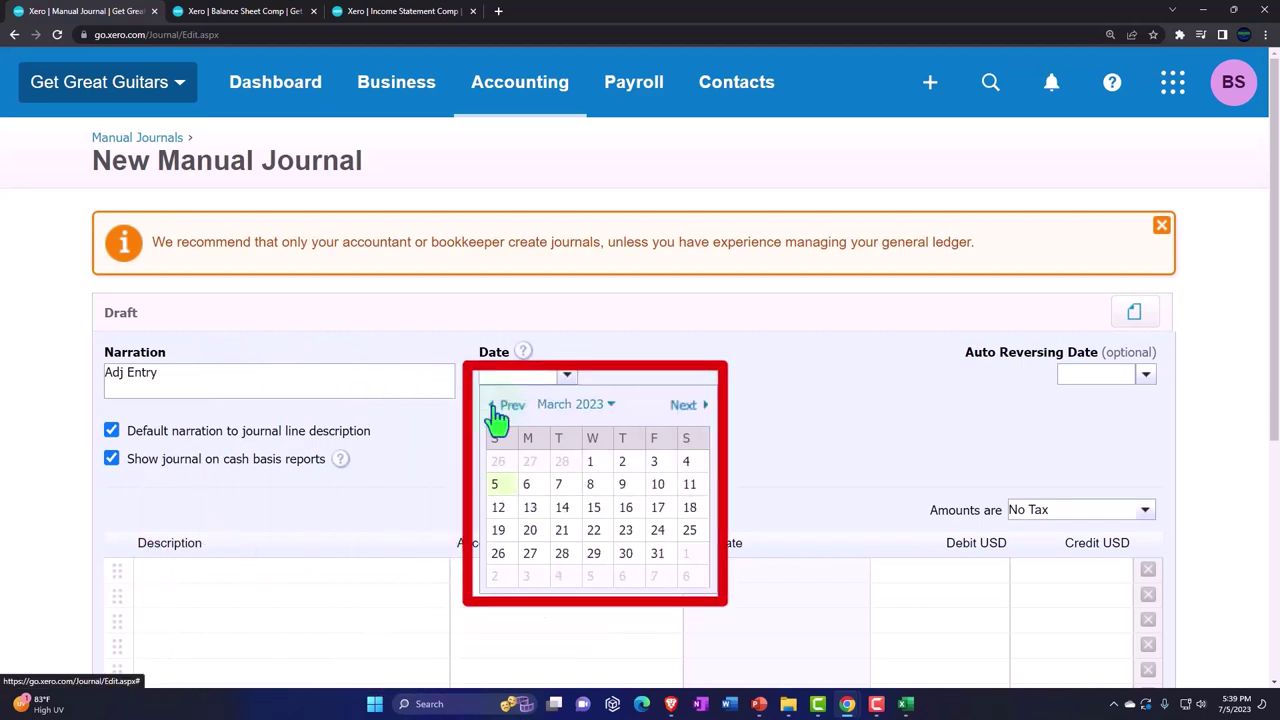
{"action": "left_click", "coordinate": [500, 406]}
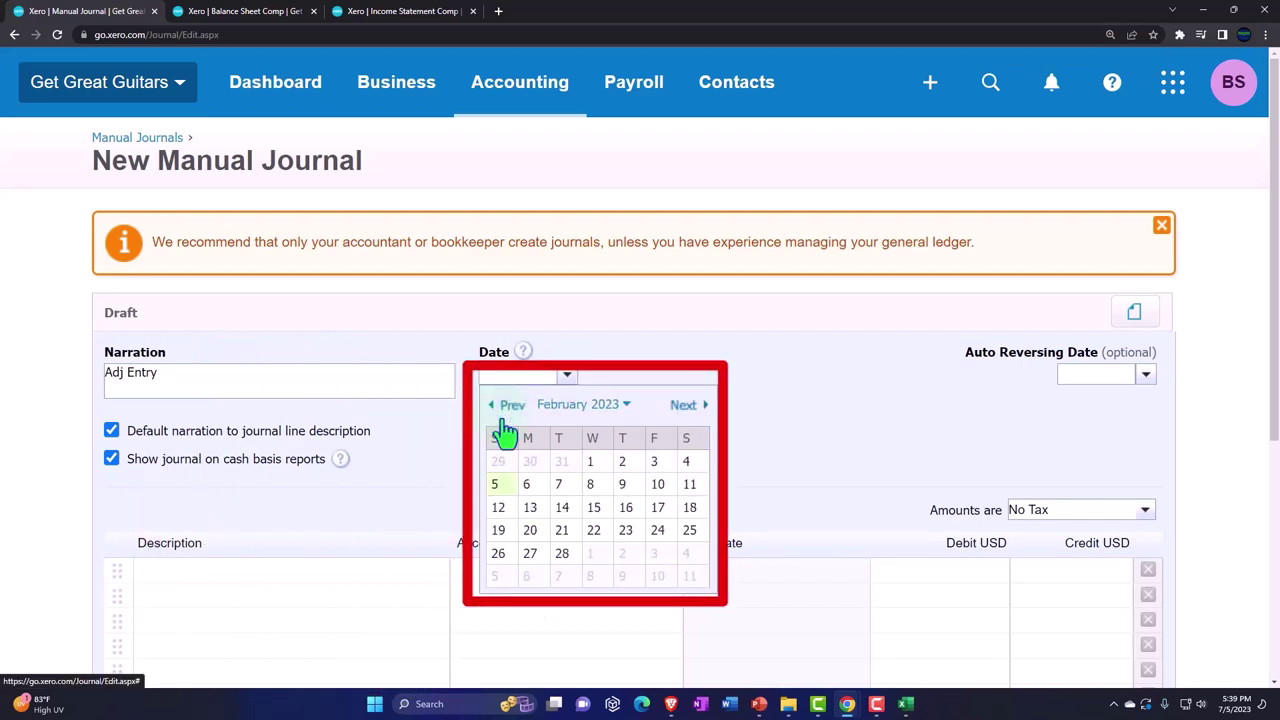
{"action": "left_click", "coordinate": [562, 553]}
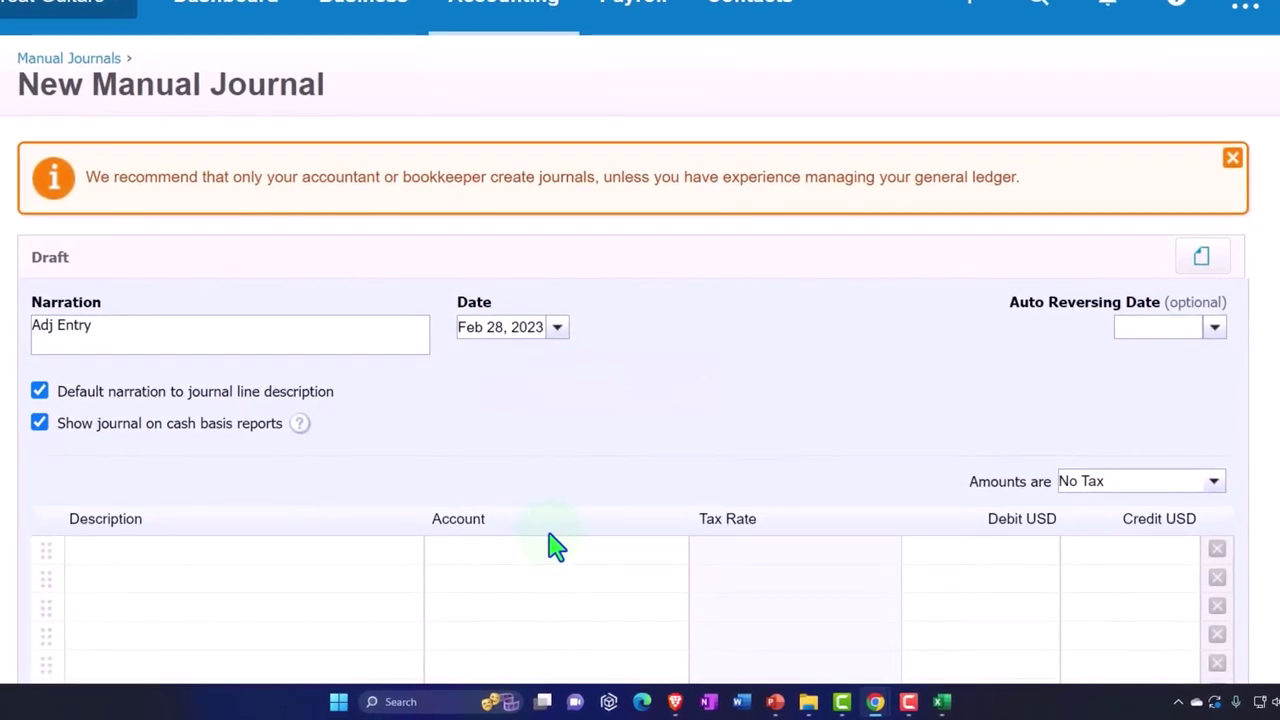
Start the first journal line with the default description Adj Entry and go on to its account entry.
{"action": "scroll", "coordinate": [1066, 380], "scroll_direction": "down", "scroll_amount": 1}
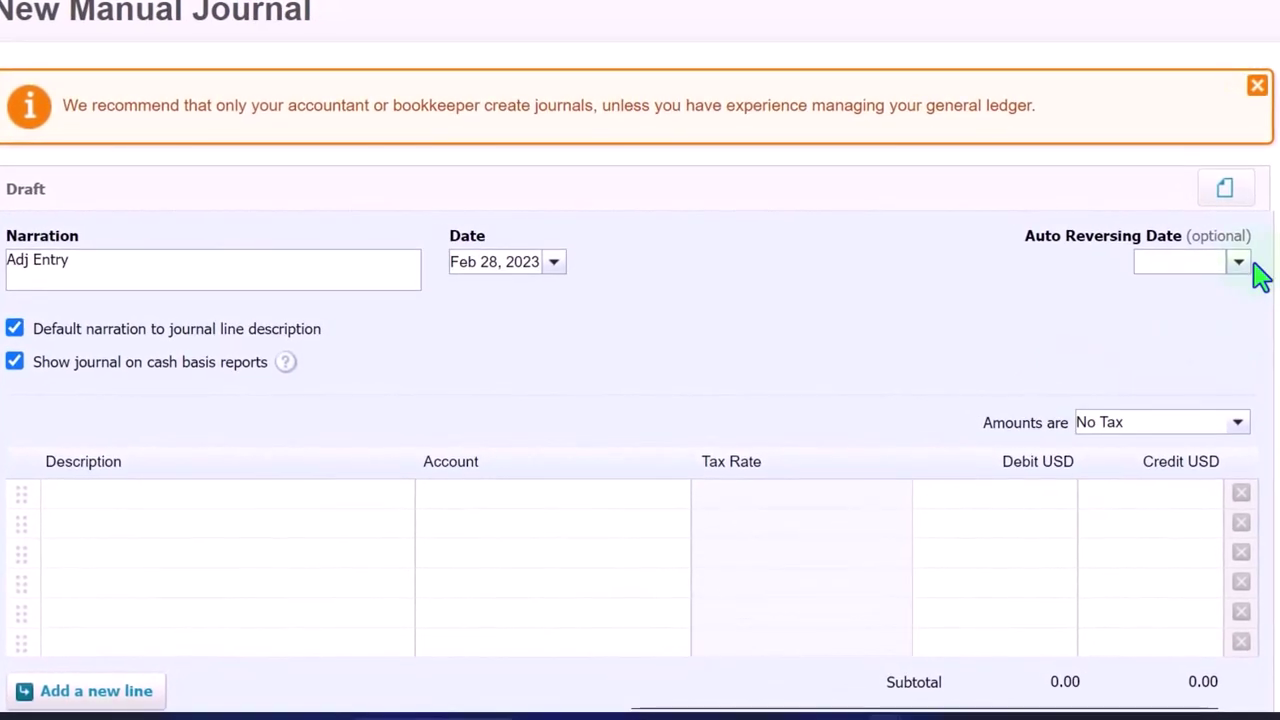
{"action": "scroll", "coordinate": [1250, 265], "scroll_direction": "down", "scroll_amount": 1}
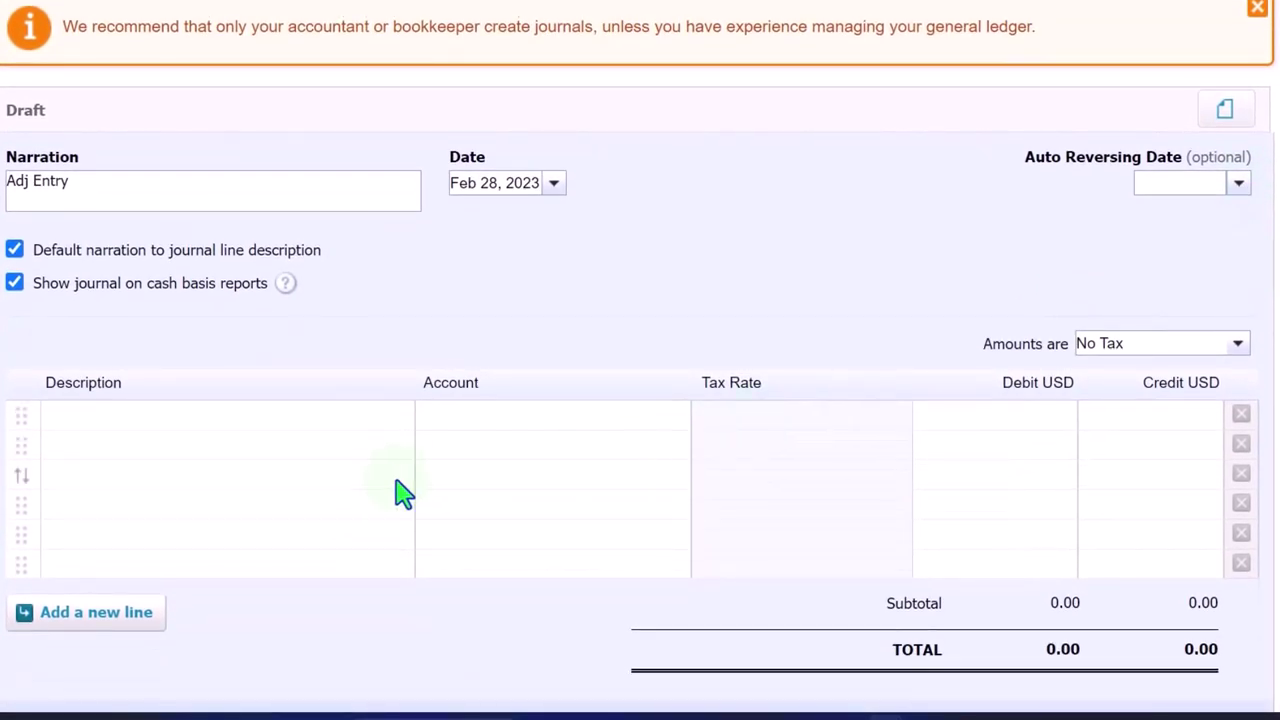
{"action": "left_click", "coordinate": [110, 432]}
{"action": "key", "text": "Tab"}
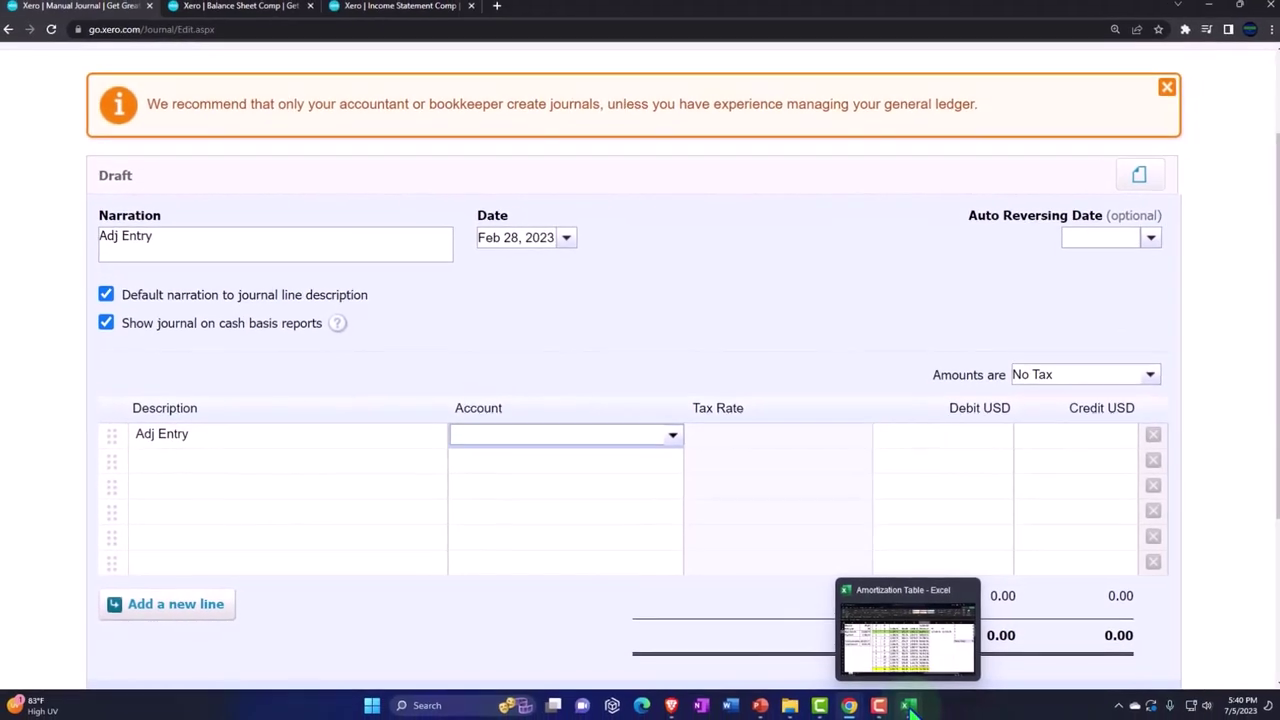
Check the loan split in the Excel amortization table and set the first journal line's account to 2420 - Chase Loan 2415 in Xero.
{"action": "left_click", "coordinate": [908, 707]}
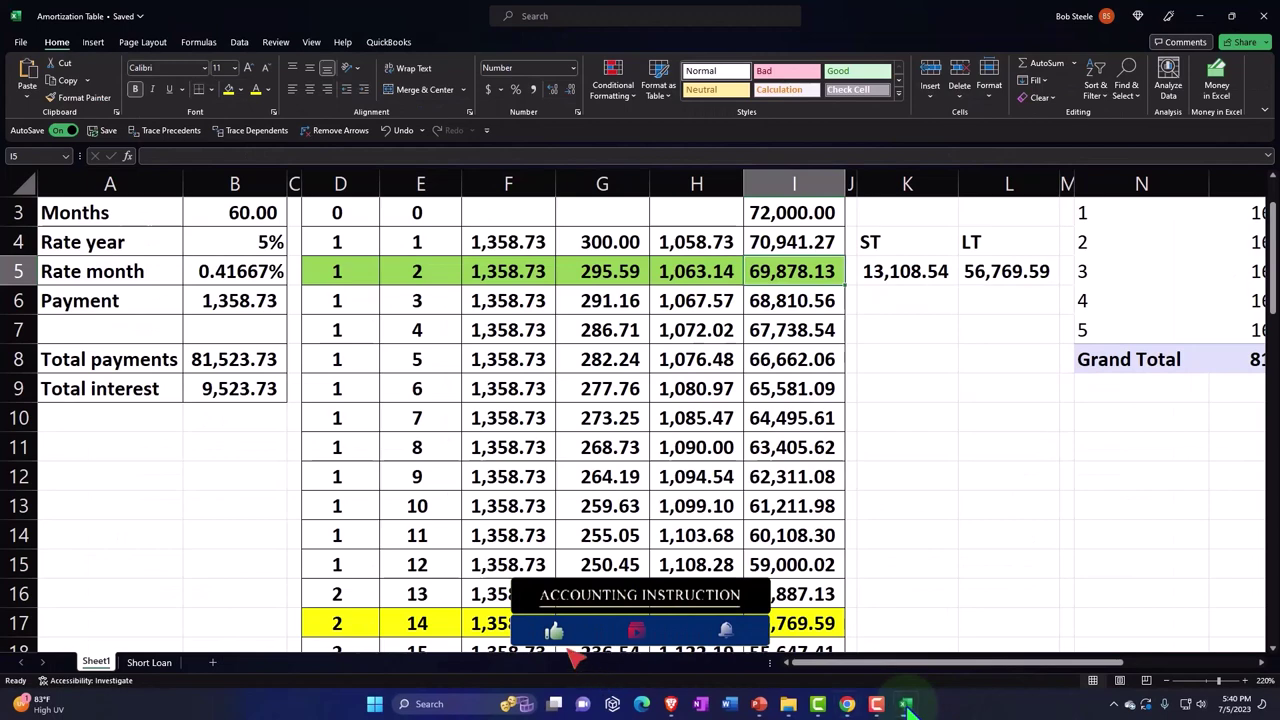
{"action": "left_click", "coordinate": [908, 707]}
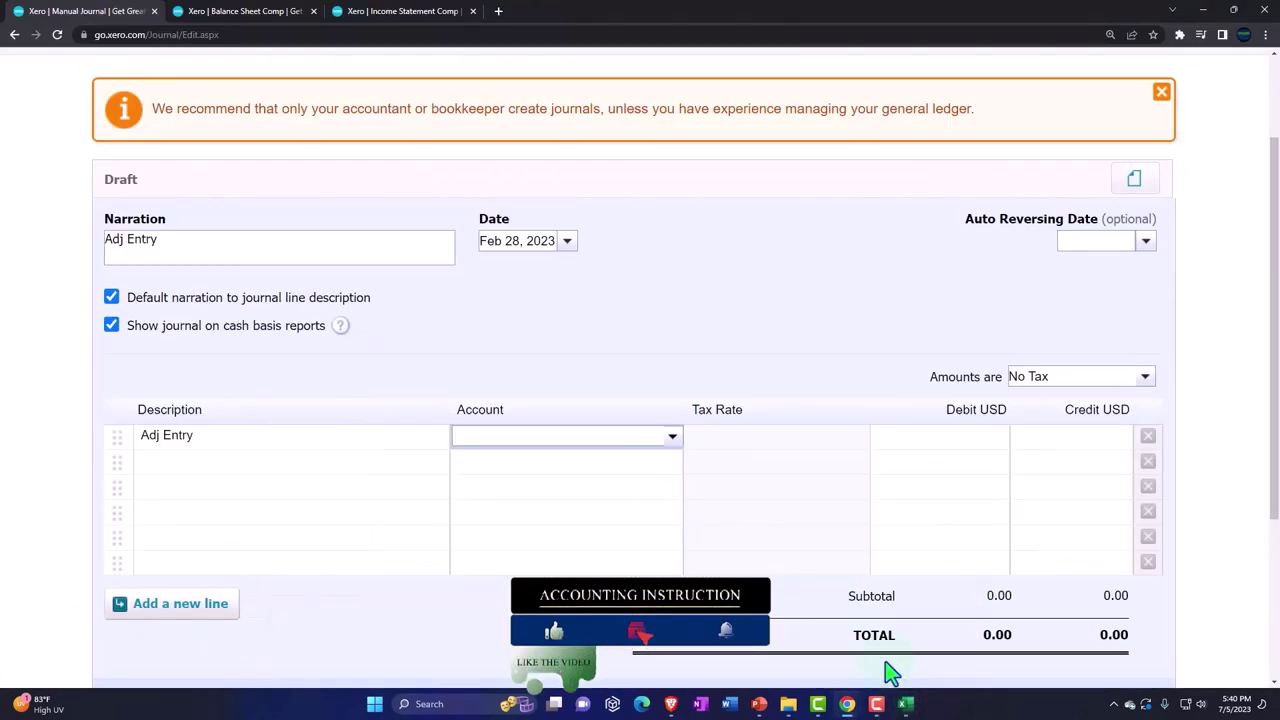
{"action": "left_click", "coordinate": [906, 705]}
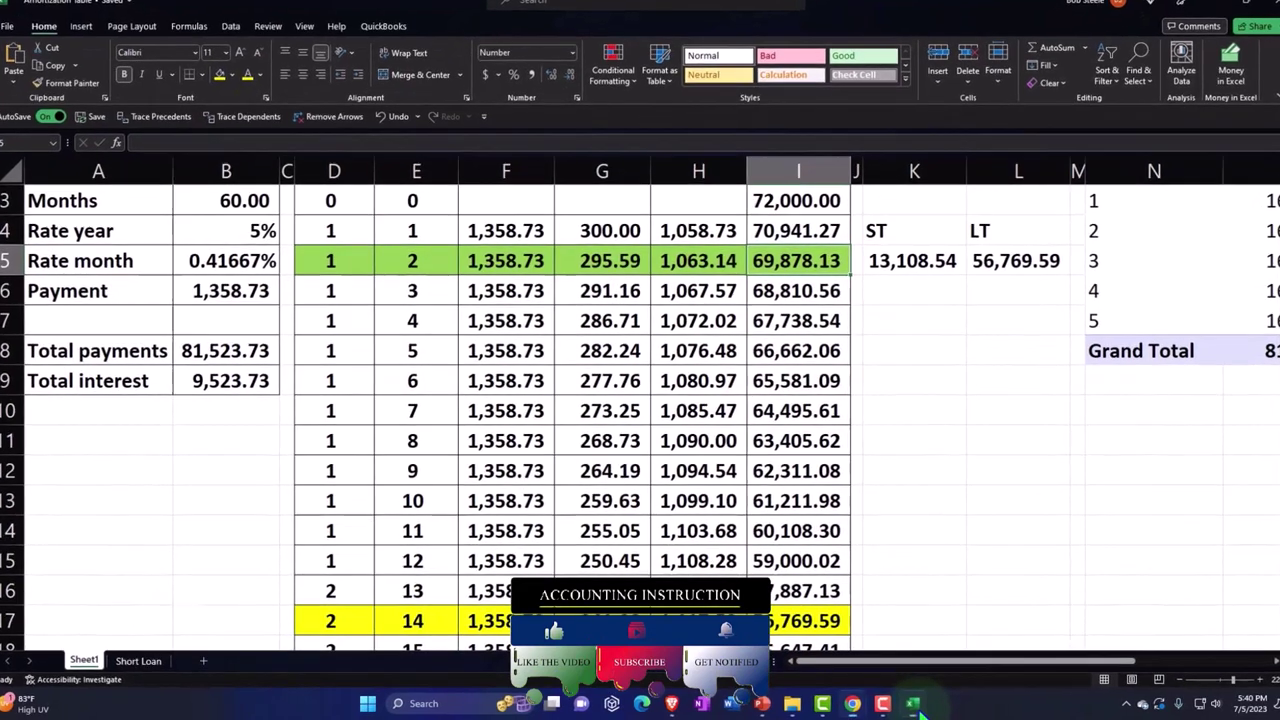
{"action": "left_click", "coordinate": [906, 705]}
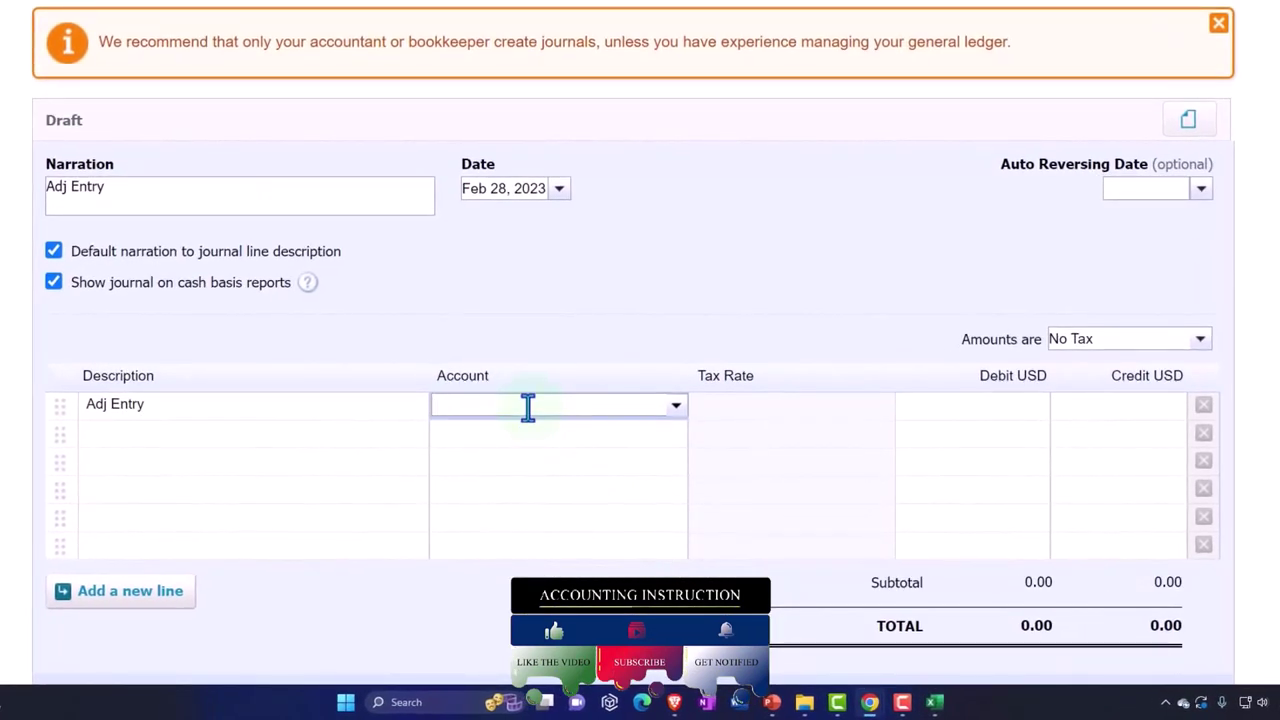
{"action": "left_click", "coordinate": [528, 406]}
{"action": "type", "text": "lo"}
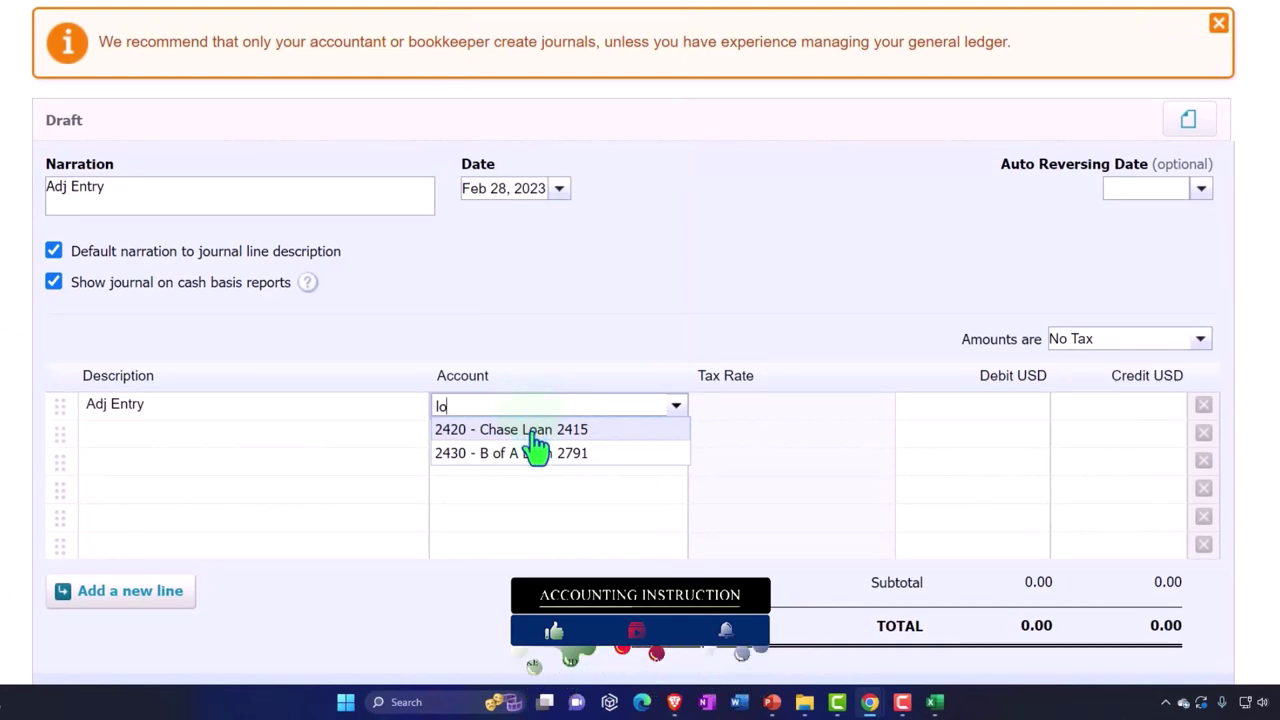
{"action": "left_click", "coordinate": [532, 432]}
{"action": "key", "text": "Tab"}
Look up the long-term portion in the Excel amortization table and enter a debit of 56,769.59 on the Chase Loan journal line in Xero.
{"action": "key", "text": "ctrl+Tab"}
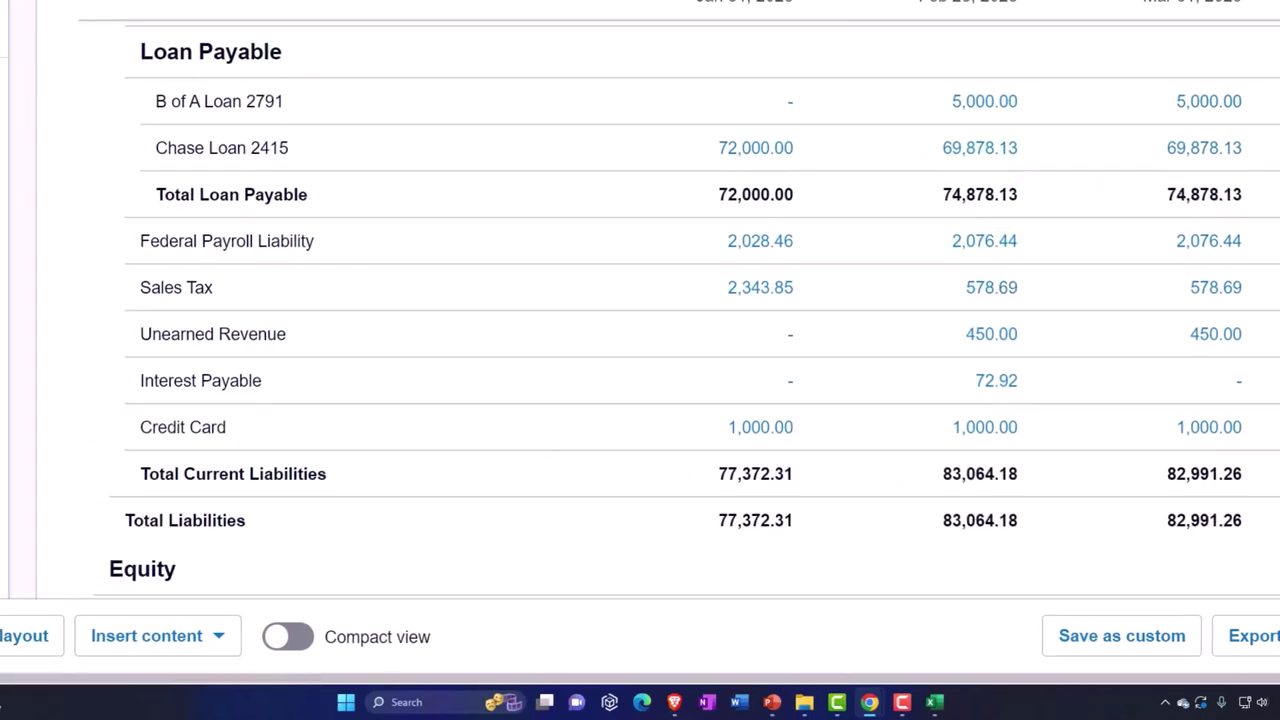
{"action": "key", "text": "ctrl+shift+Tab"}
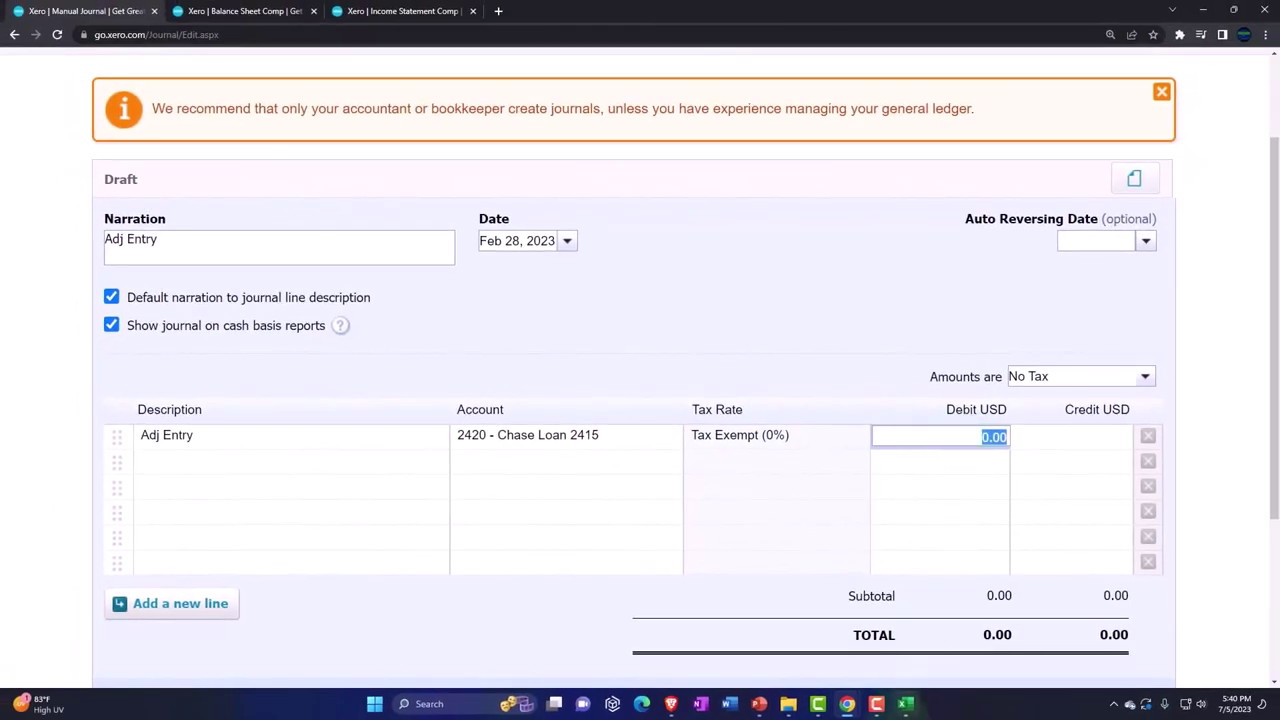
{"action": "left_click", "coordinate": [905, 704]}
{"action": "mouse_move", "coordinate": [1016, 228]}
{"action": "left_mouse_down"}
{"action": "mouse_move", "coordinate": [971, 257]}
{"action": "mouse_move", "coordinate": [1088, 285]}
{"action": "mouse_move", "coordinate": [1016, 227]}
{"action": "left_mouse_up"}
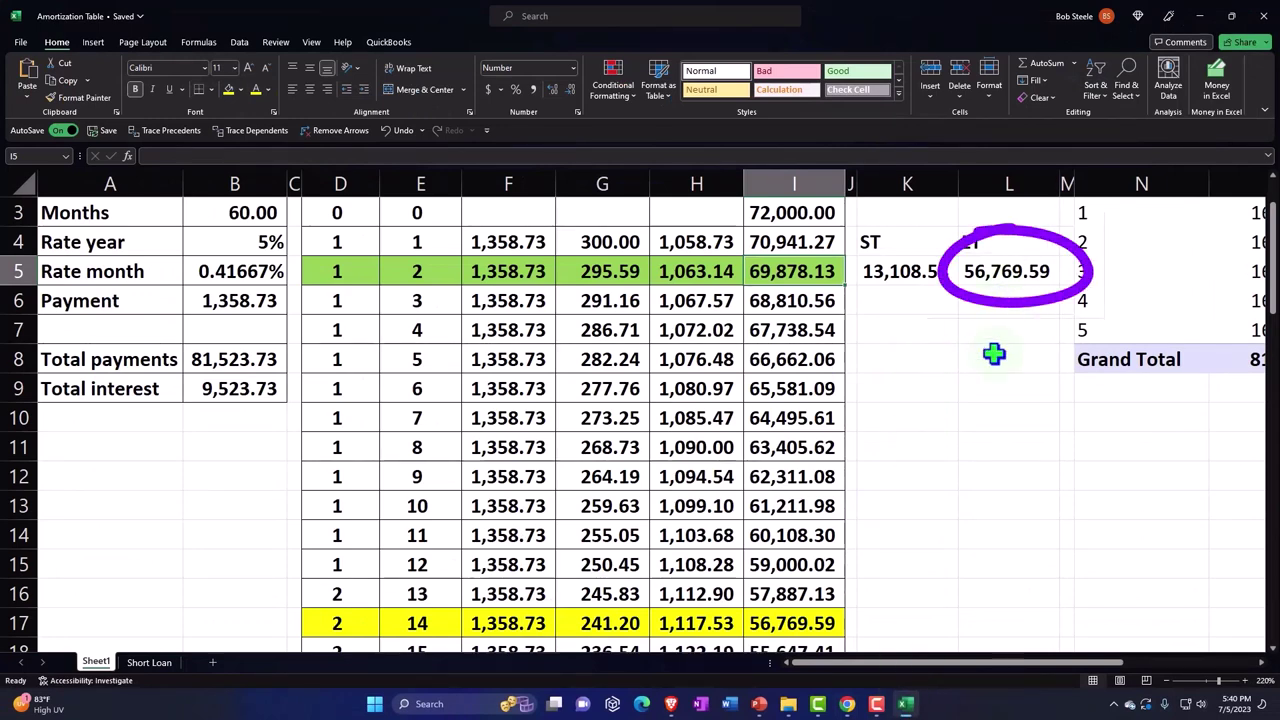
{"action": "left_click", "coordinate": [905, 704]}
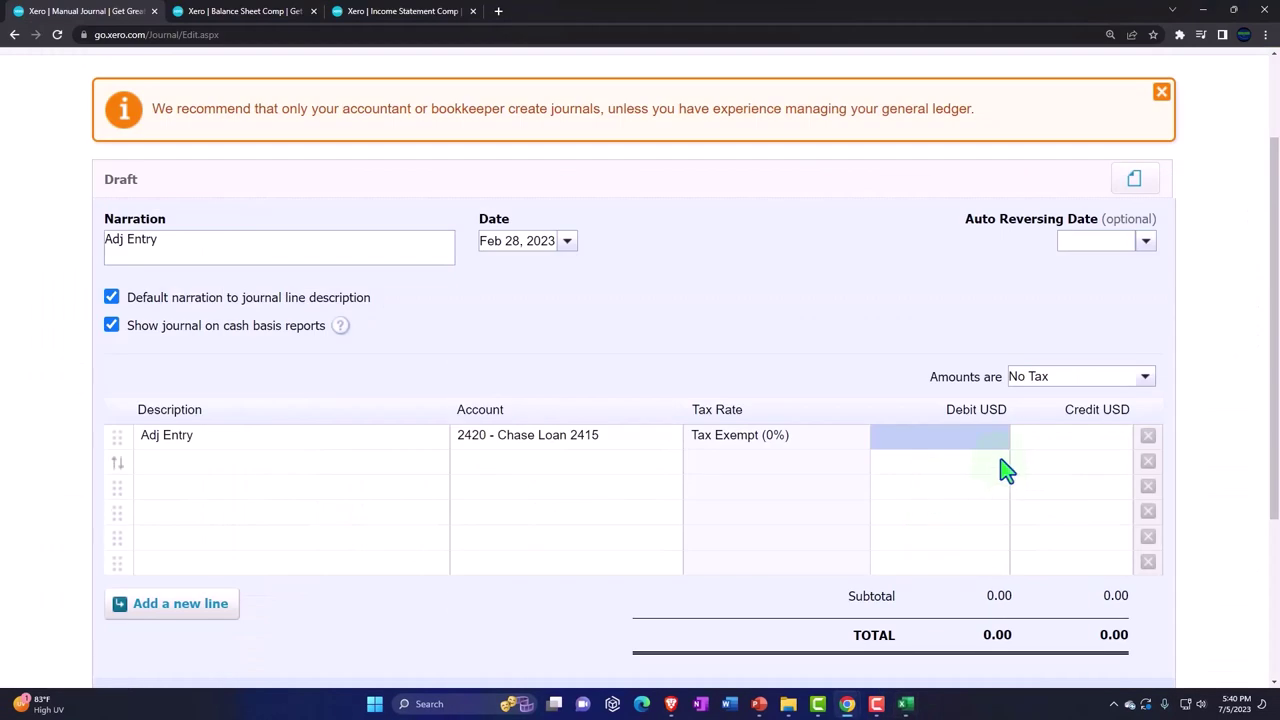
{"action": "left_click", "coordinate": [1058, 448]}
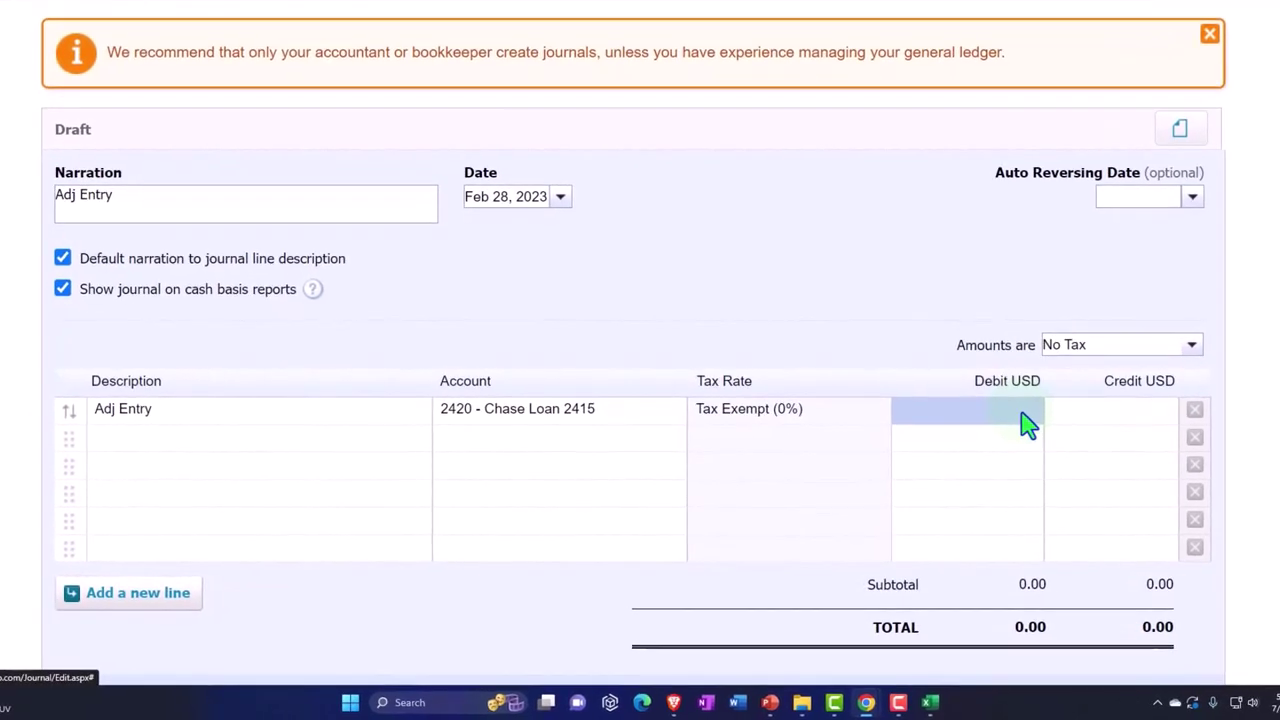
{"action": "left_click", "coordinate": [1027, 424]}
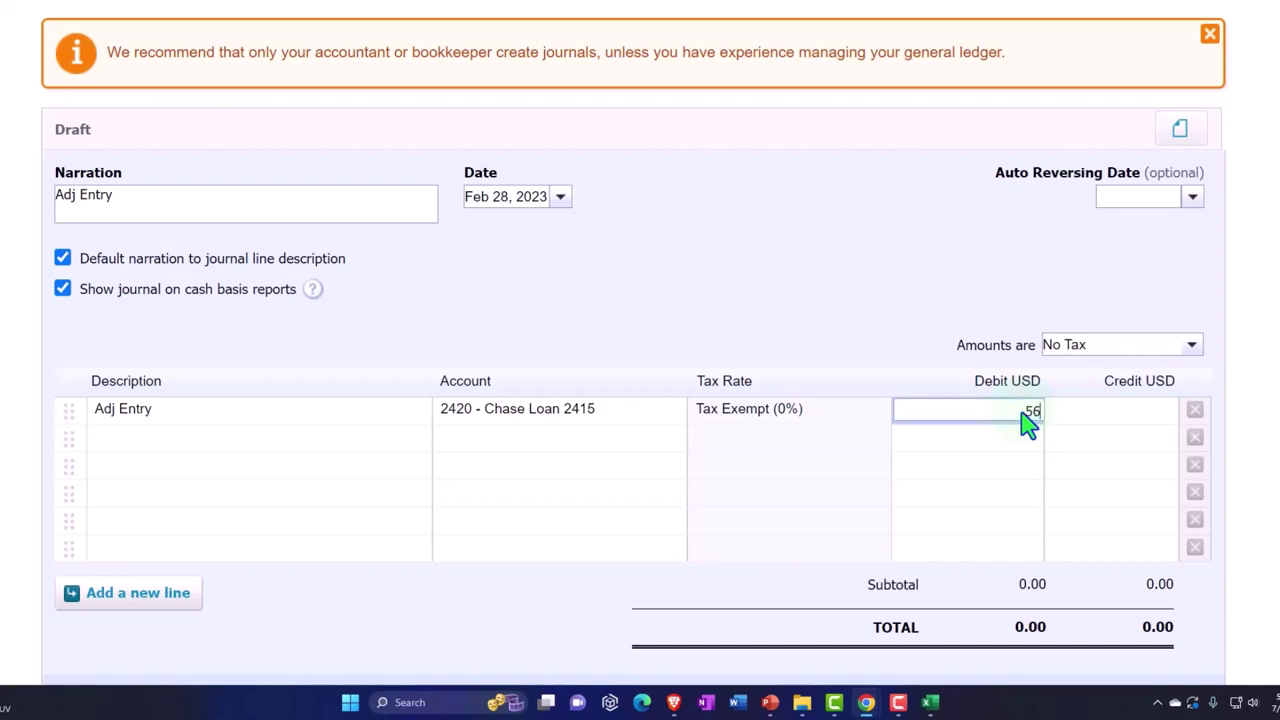
{"action": "type", "text": "56,769.59"}
{"action": "key", "text": "Tab"}
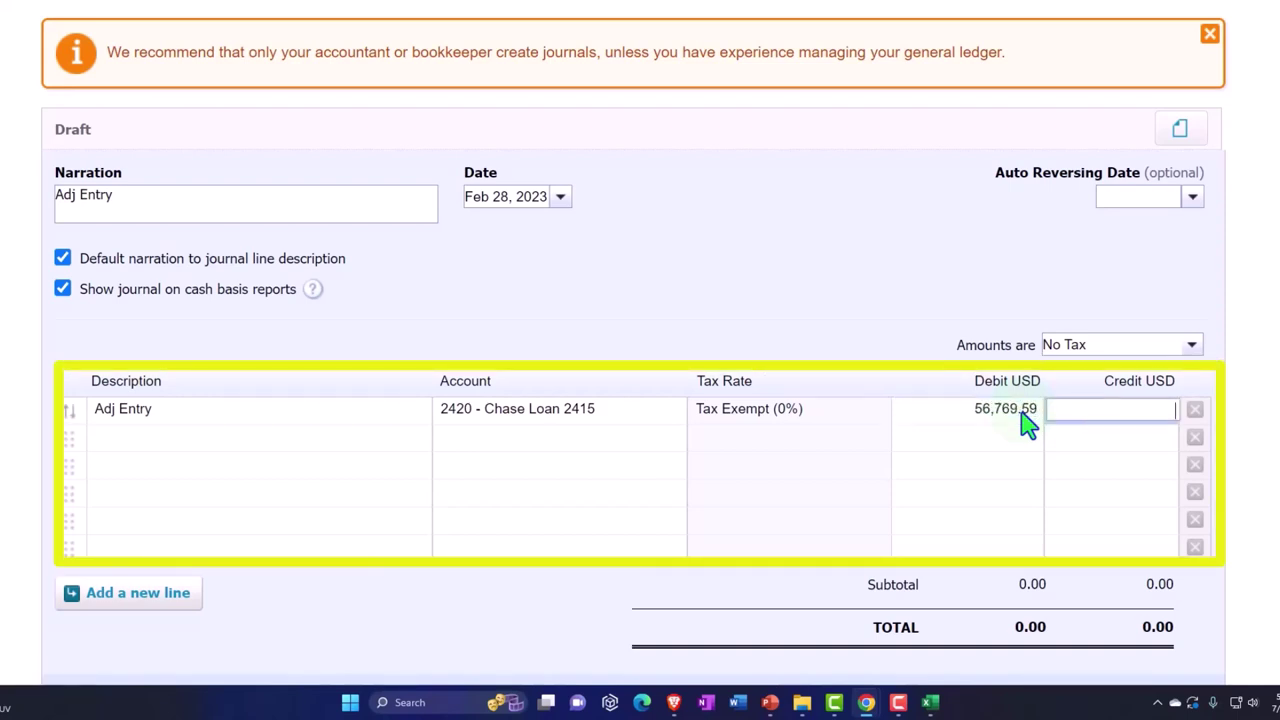
Start the second journal line with the default description Adj Entry and look through the existing liability accounts for a long-term loan account.
{"action": "key", "text": "Tab"}
{"action": "key", "text": "Tab"}
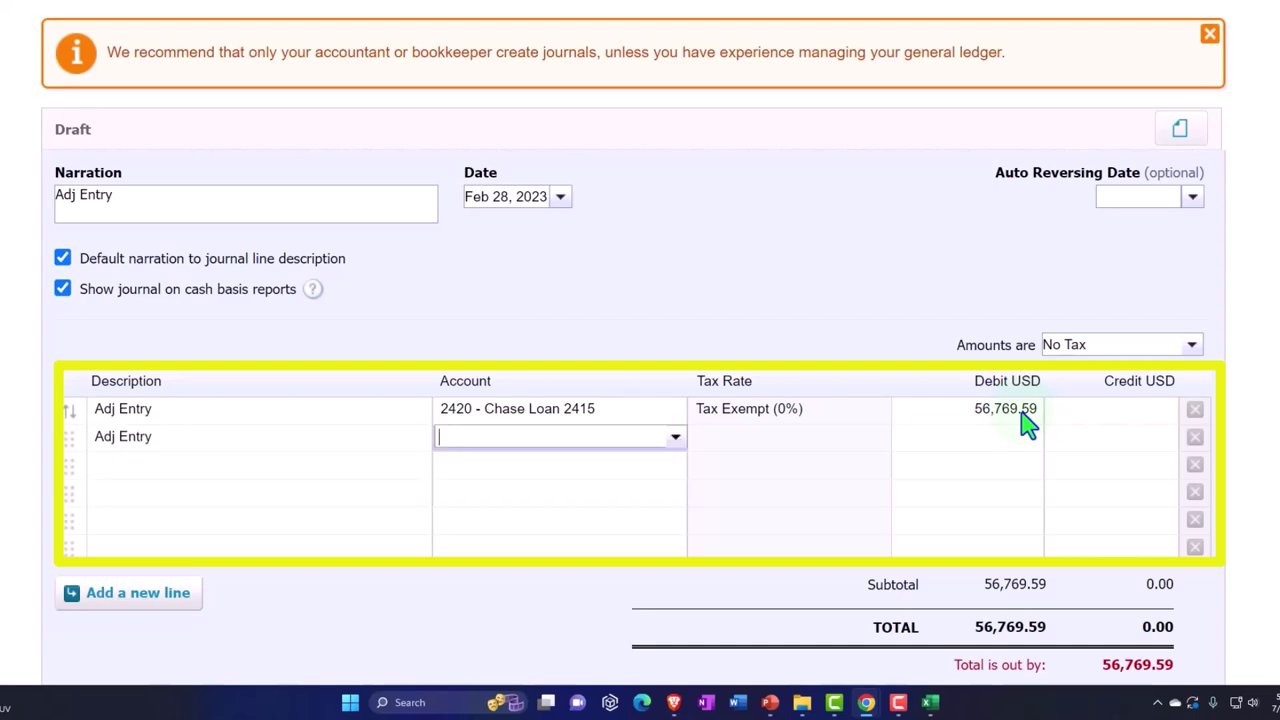
{"action": "left_click", "coordinate": [930, 702]}
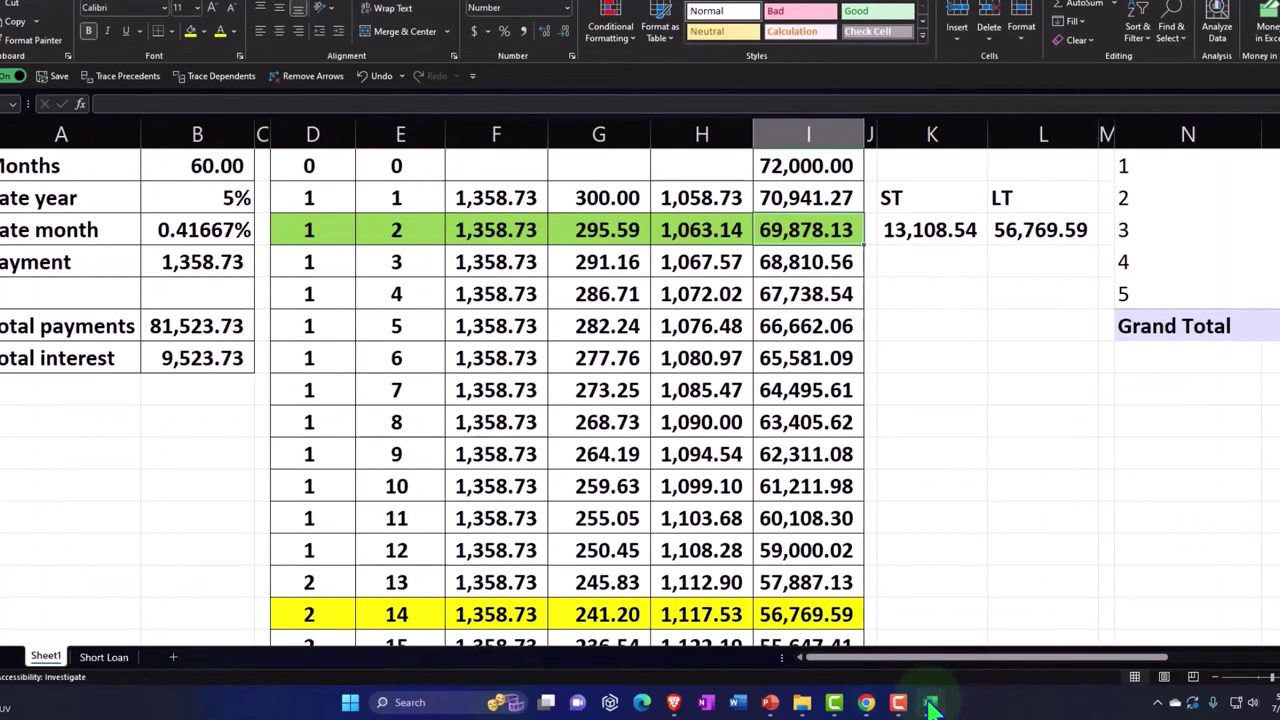
{"action": "left_click", "coordinate": [930, 702]}
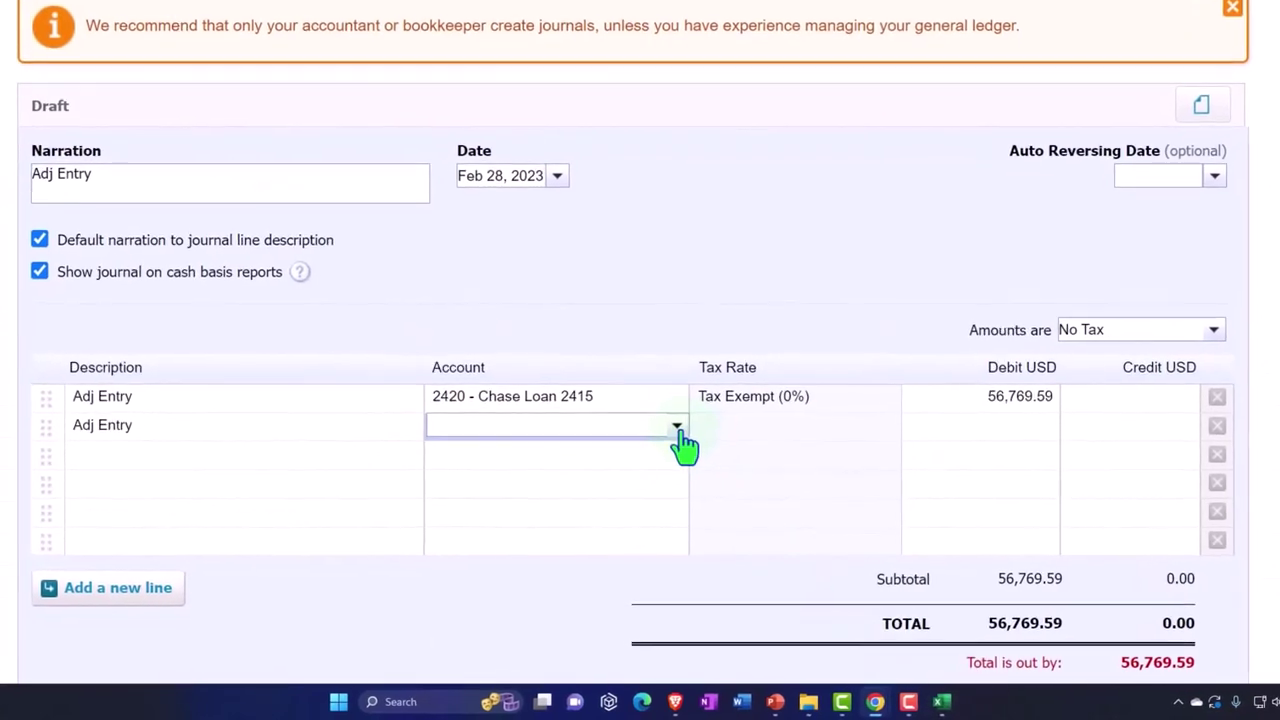
{"action": "left_click", "coordinate": [677, 428]}
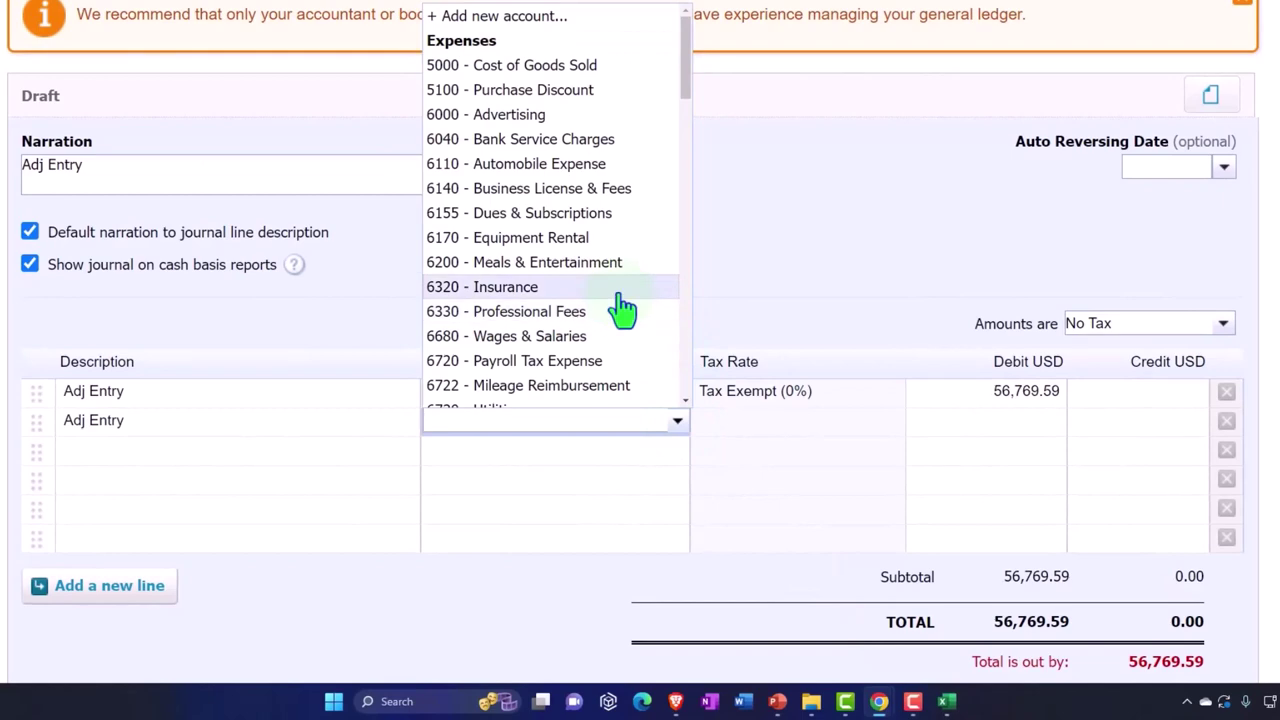
{"action": "scroll", "coordinate": [622, 310], "scroll_direction": "down", "scroll_amount": 5}
{"action": "scroll", "coordinate": [622, 310], "scroll_direction": "down", "scroll_amount": 6}
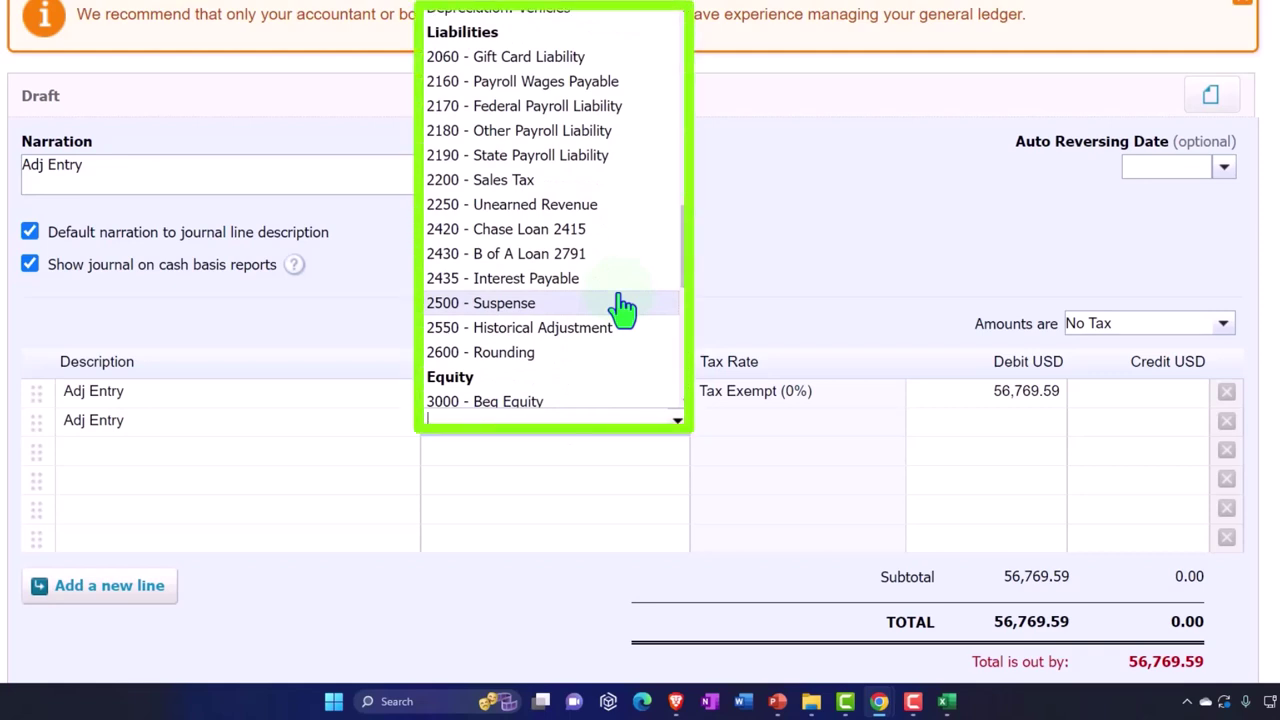
{"action": "scroll", "coordinate": [622, 310], "scroll_direction": "down", "scroll_amount": 5}
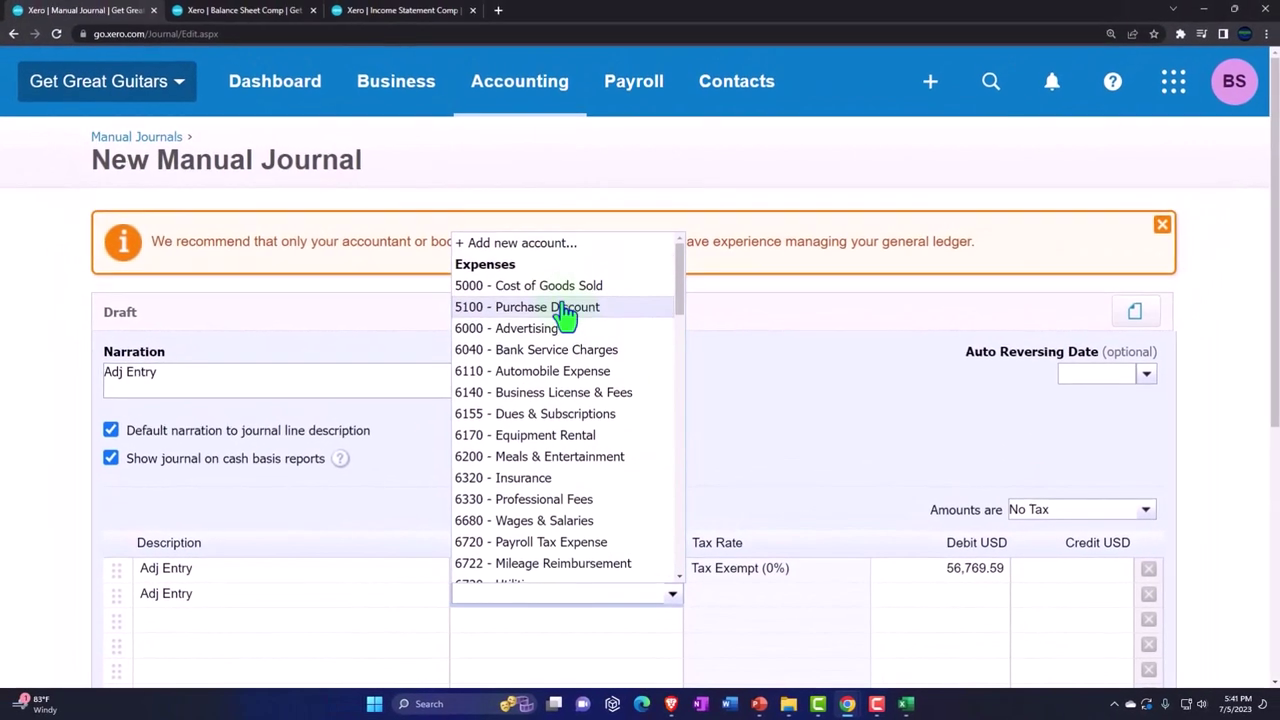
Start adding a new account for the second journal line with code 2700 and account type Liability.
{"action": "left_click", "coordinate": [546, 246]}
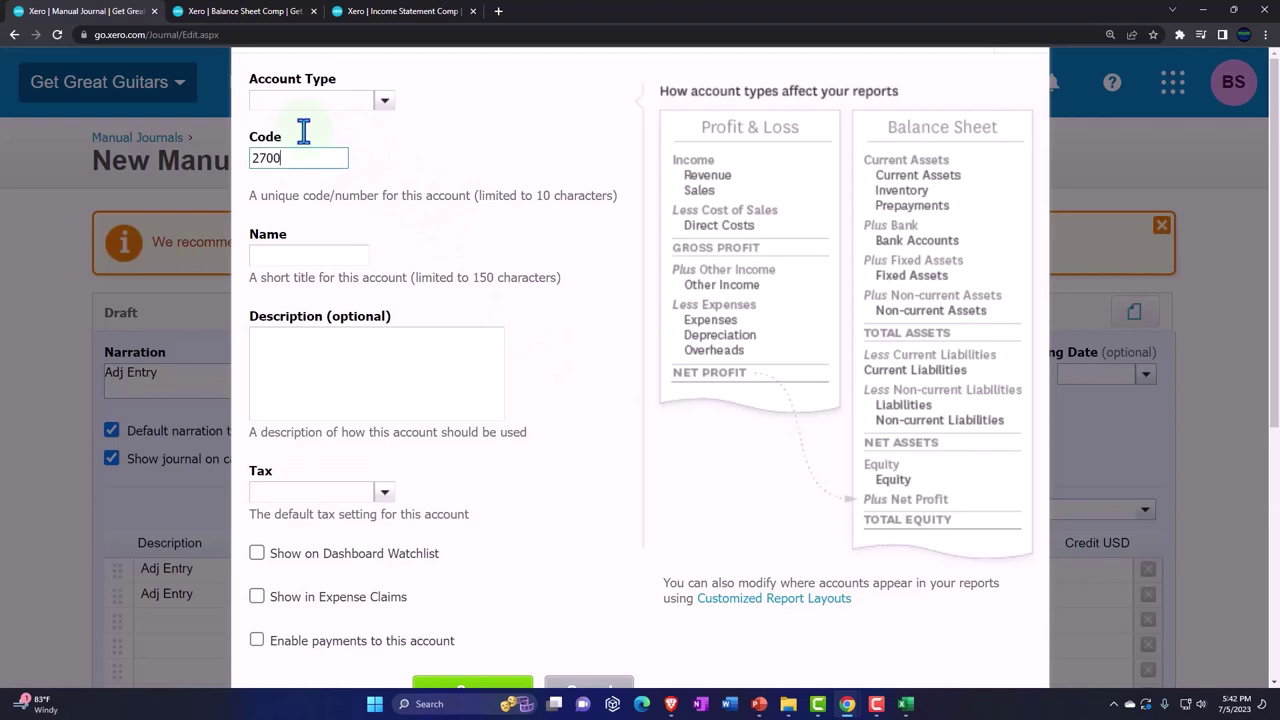
{"action": "left_click", "coordinate": [384, 102]}
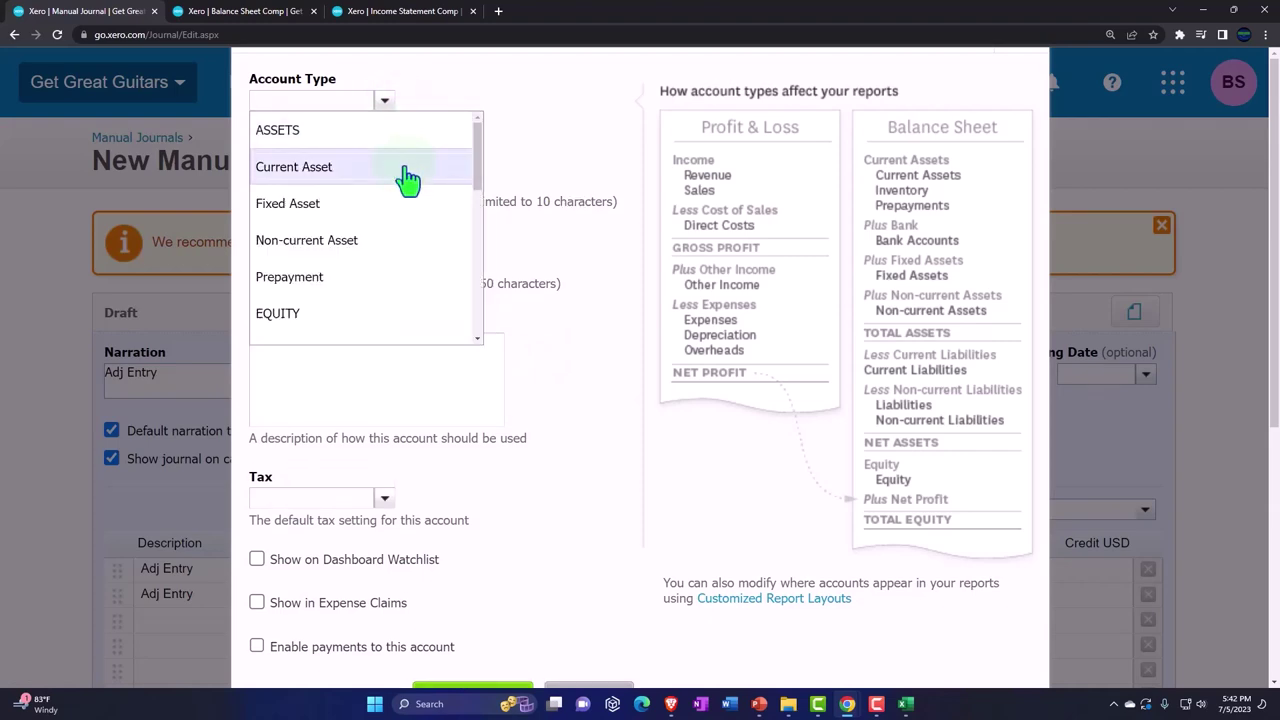
{"action": "scroll", "coordinate": [415, 250], "scroll_direction": "down", "scroll_amount": 5}
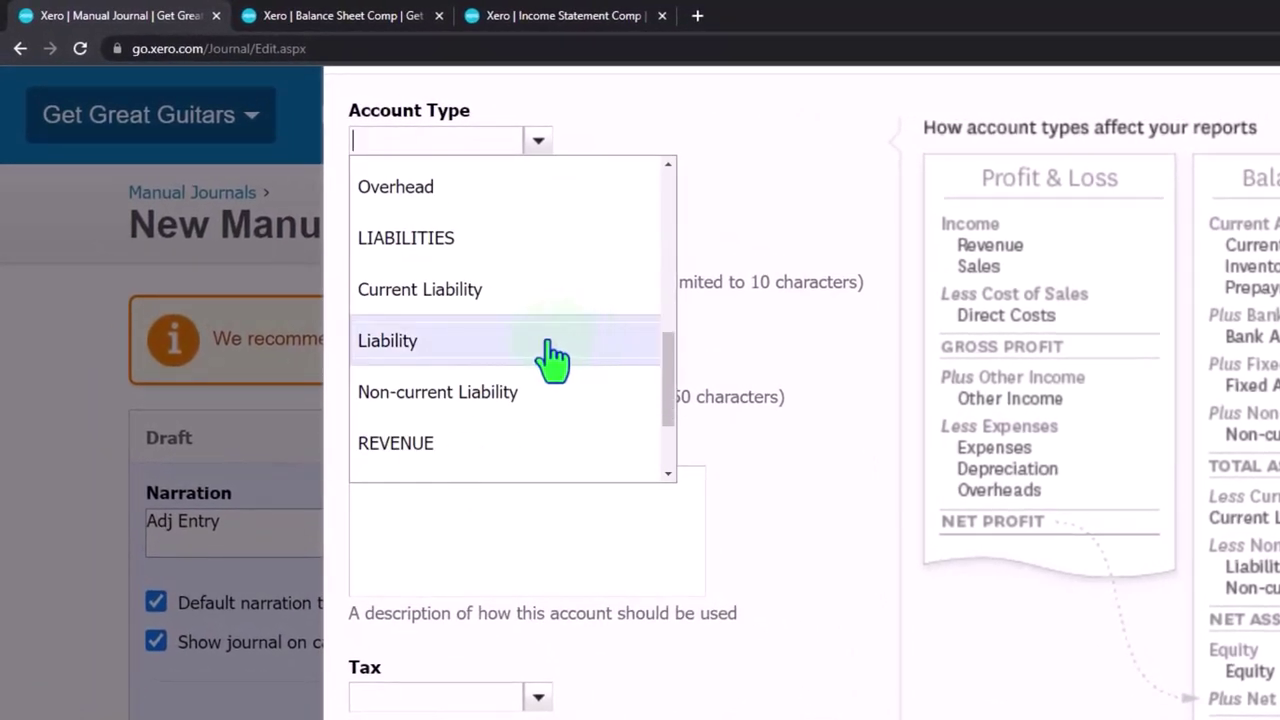
{"action": "left_click", "coordinate": [429, 345]}
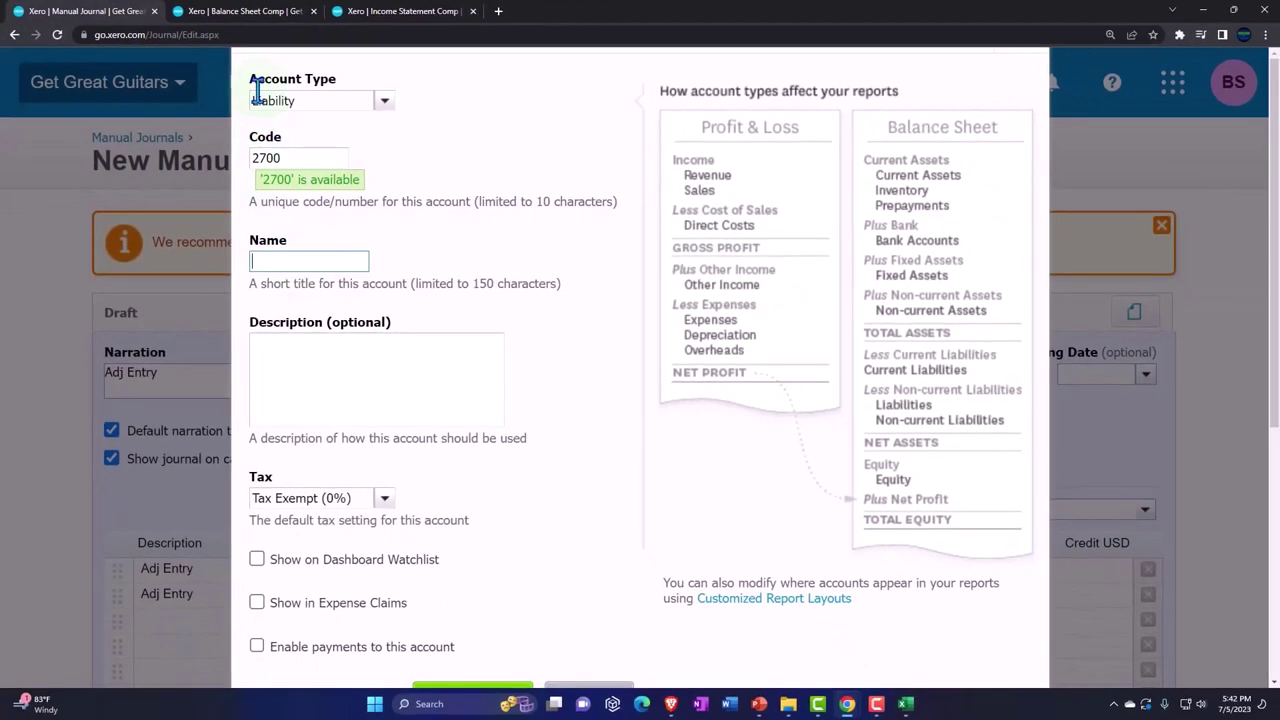
Check the loan account names on the comparative balance sheet, name the new account Chase Loan 2415 LT, and save it.
{"action": "left_click", "coordinate": [240, 11]}
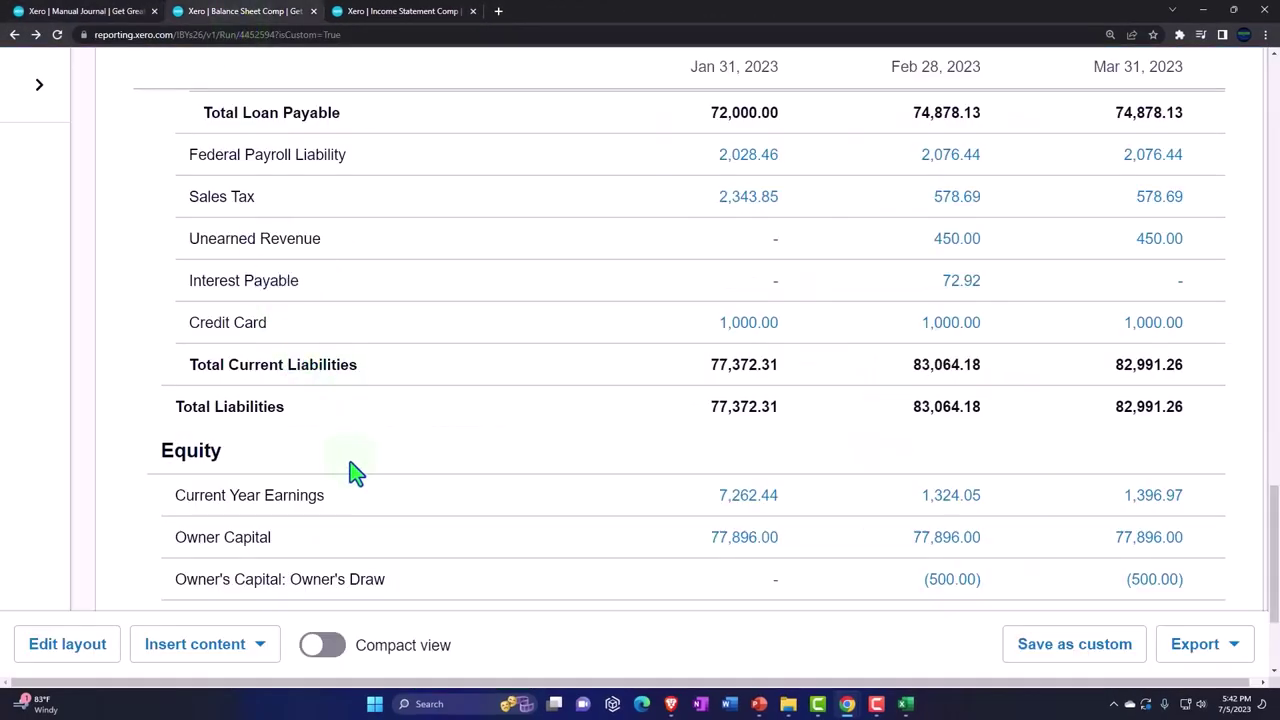
{"action": "scroll", "coordinate": [366, 570], "scroll_direction": "down", "scroll_amount": 2}
{"action": "scroll", "coordinate": [366, 570], "scroll_direction": "up", "scroll_amount": 4}
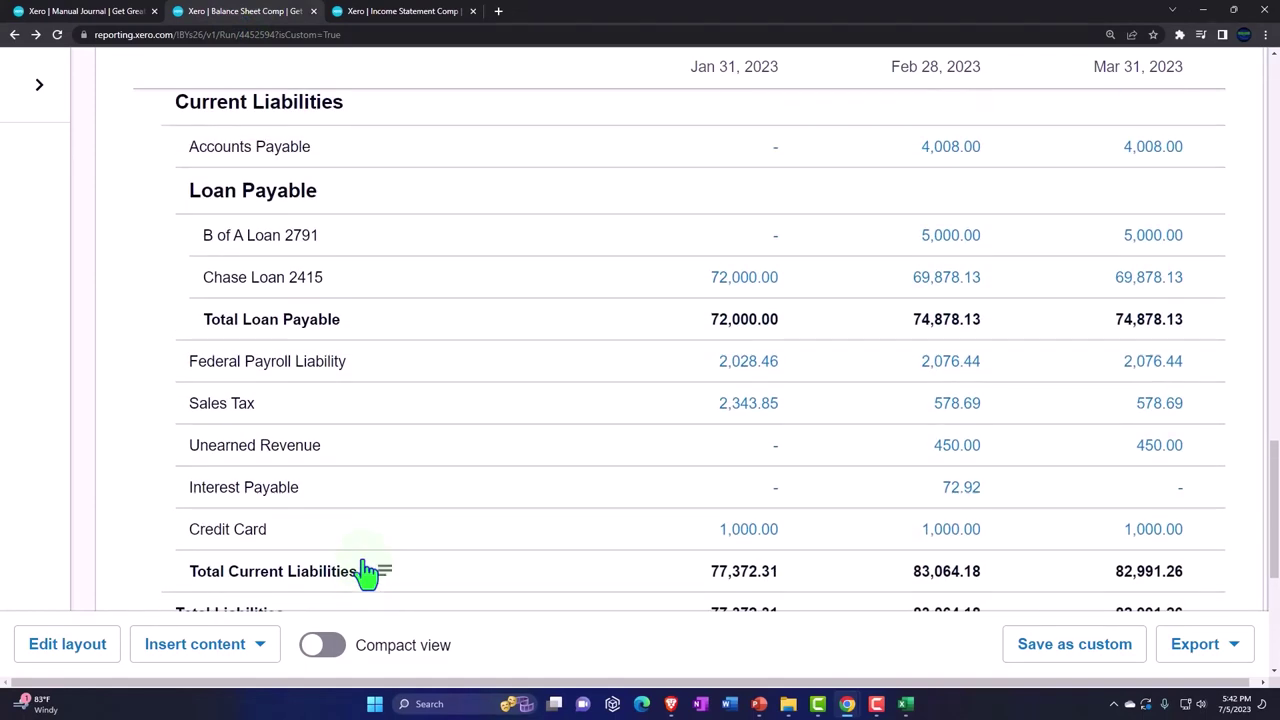
{"action": "left_click", "coordinate": [102, 15]}
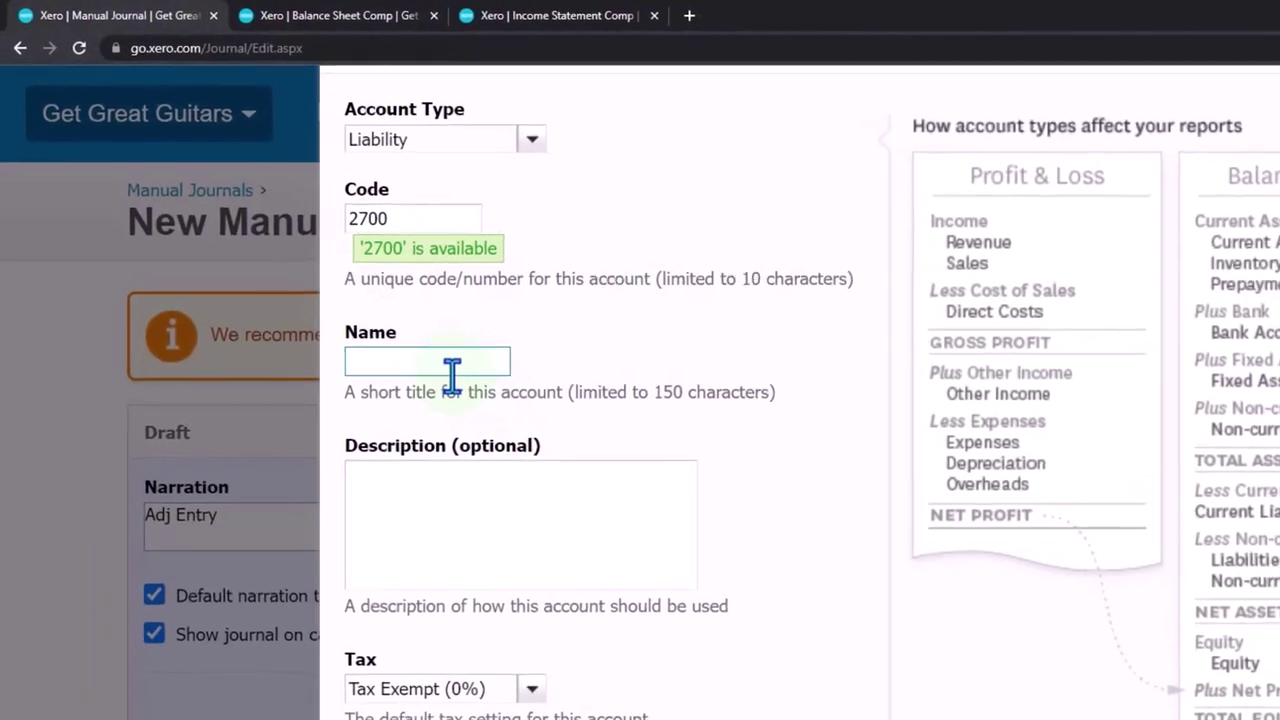
{"action": "type", "text": "Chase Loan 8415 LT"}
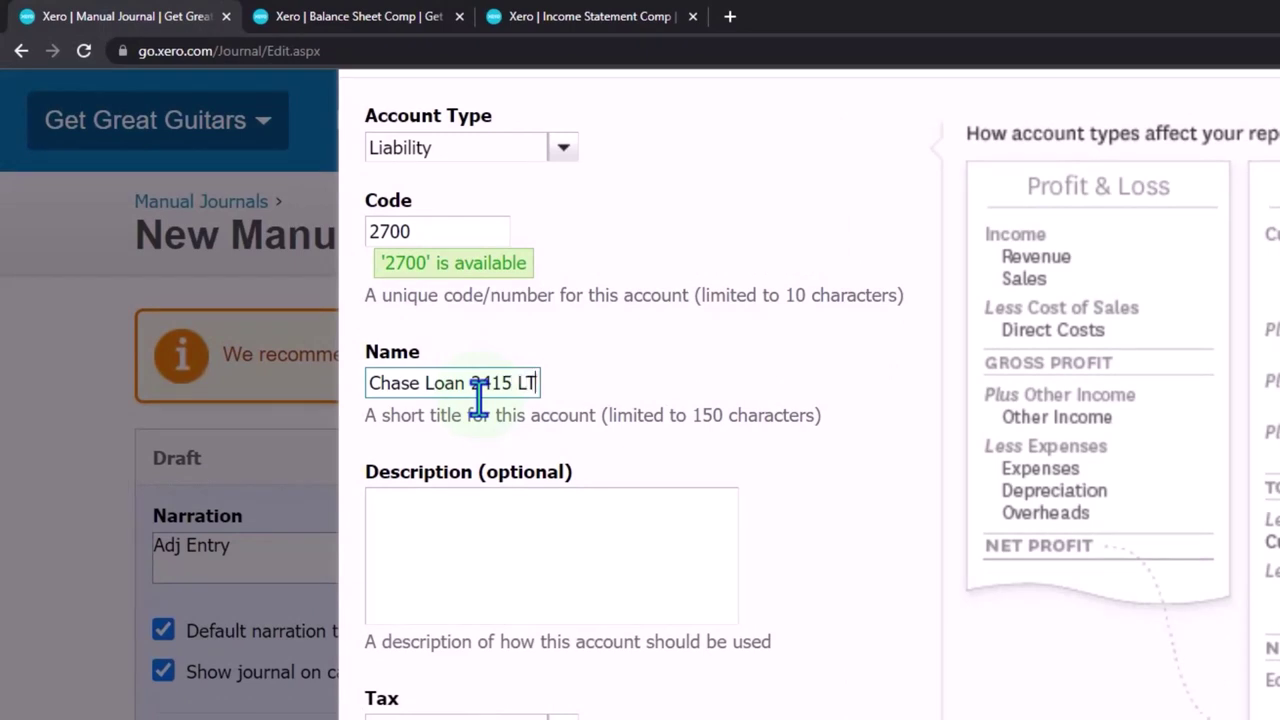
{"action": "key", "text": "Tab"}
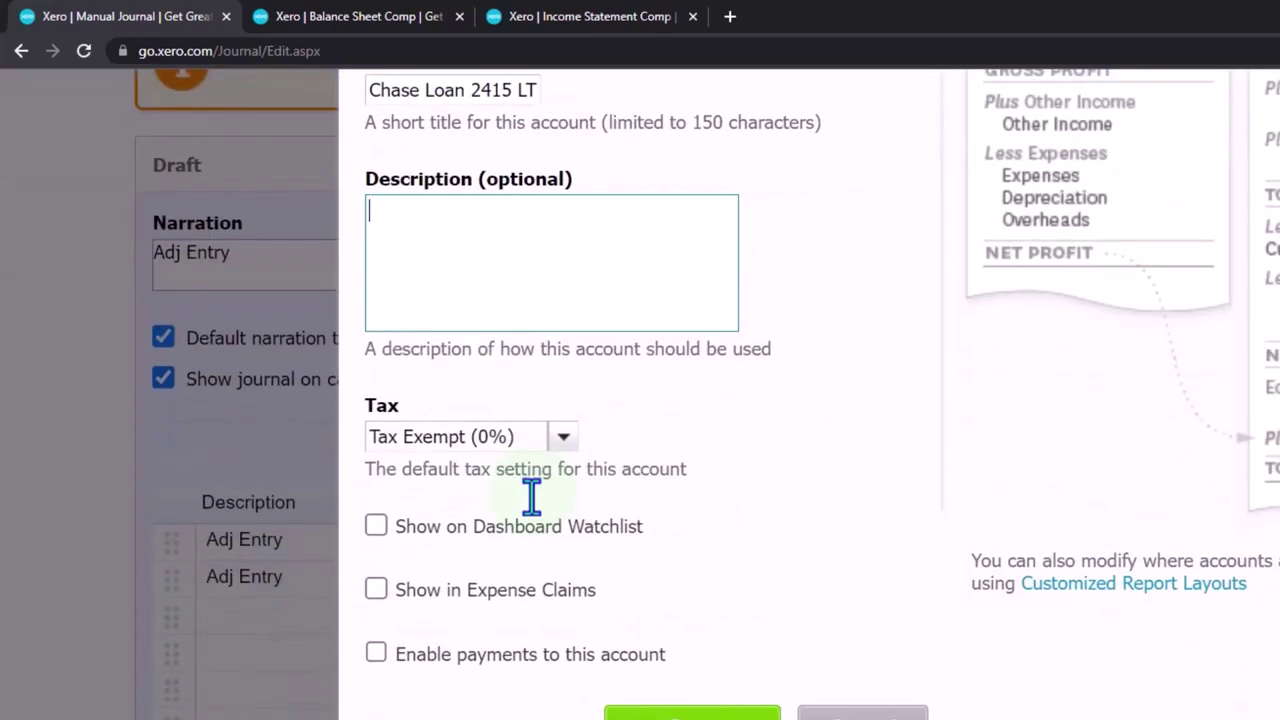
{"action": "left_click", "coordinate": [597, 632]}
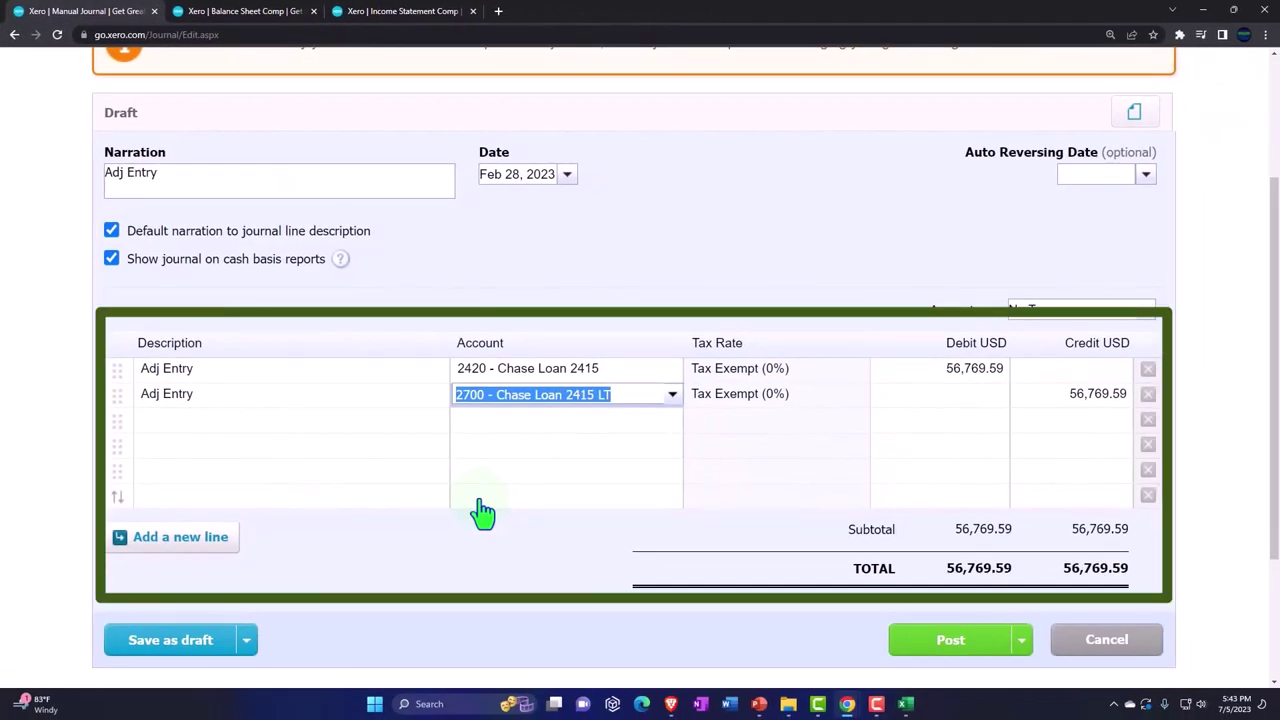
Keep the 56,769.59 credit on the Chase Loan 2415 LT line, recheck the ST and LT amounts in Excel, and post the journal in Xero.
{"action": "key", "text": "Tab"}
{"action": "key", "text": "Tab"}
{"action": "key", "text": "Tab"}
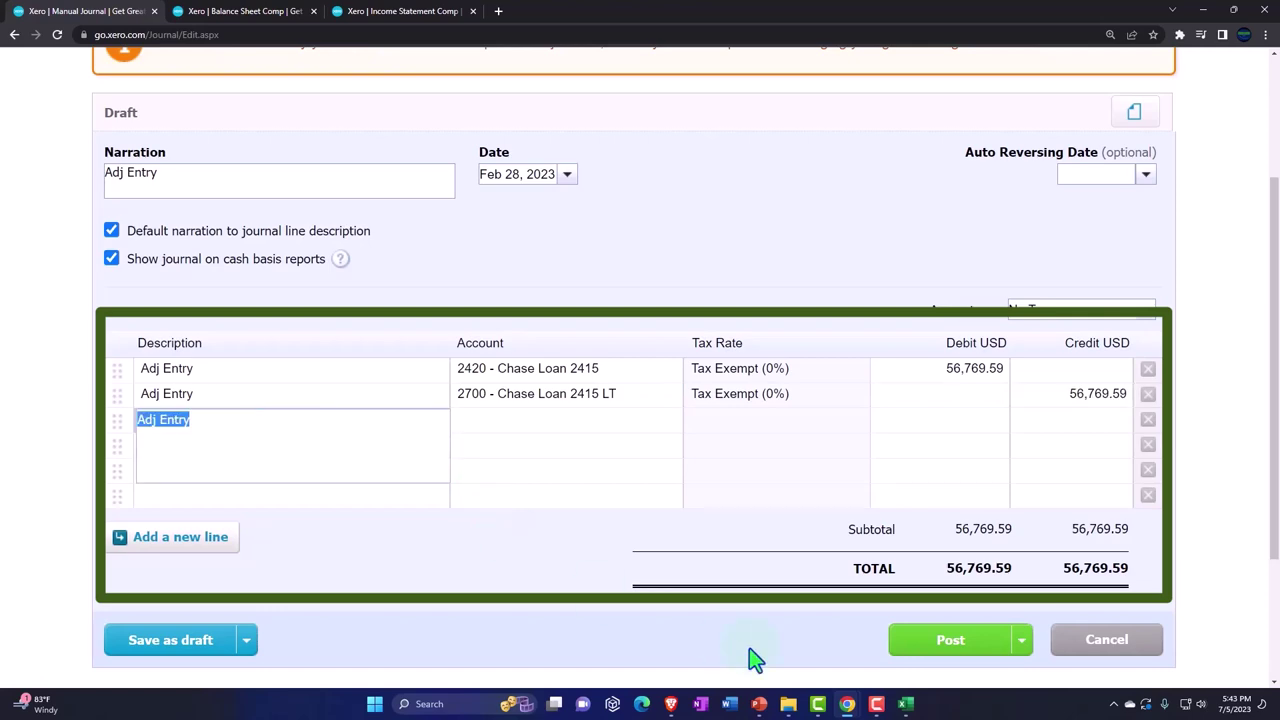
{"action": "left_click", "coordinate": [905, 704]}
{"action": "left_click", "coordinate": [910, 272]}
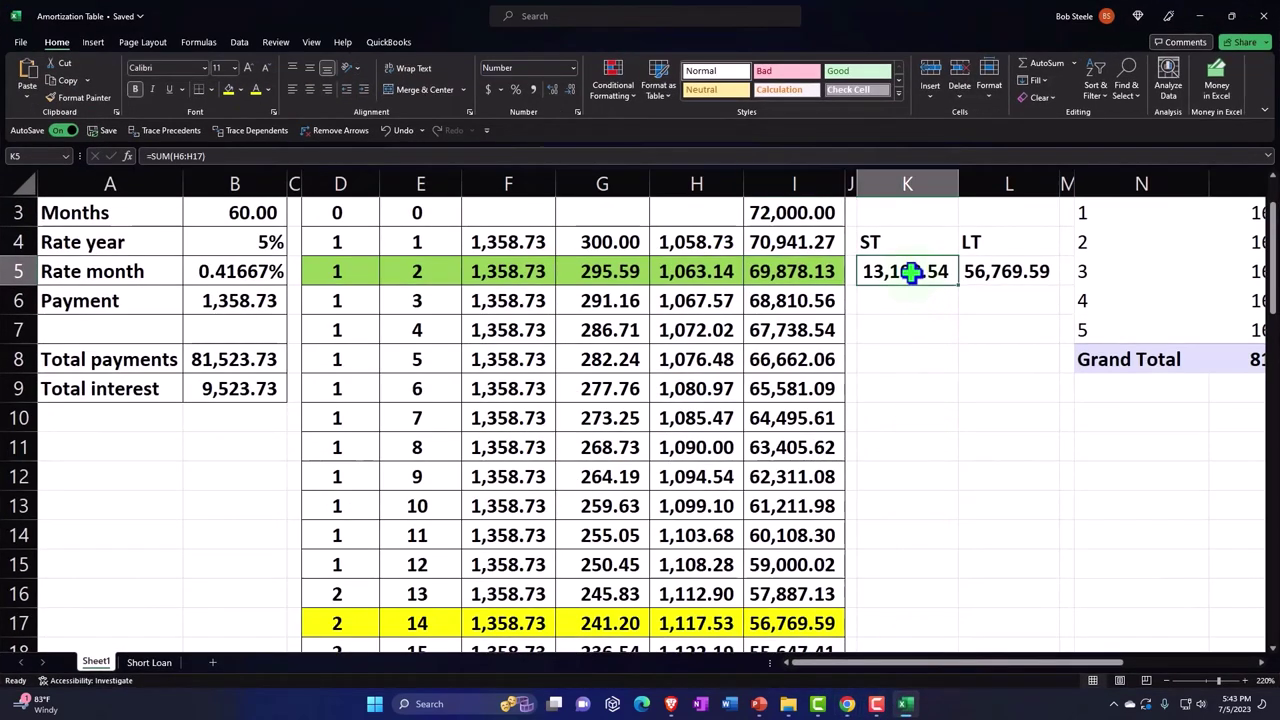
{"action": "left_click", "coordinate": [968, 273]}
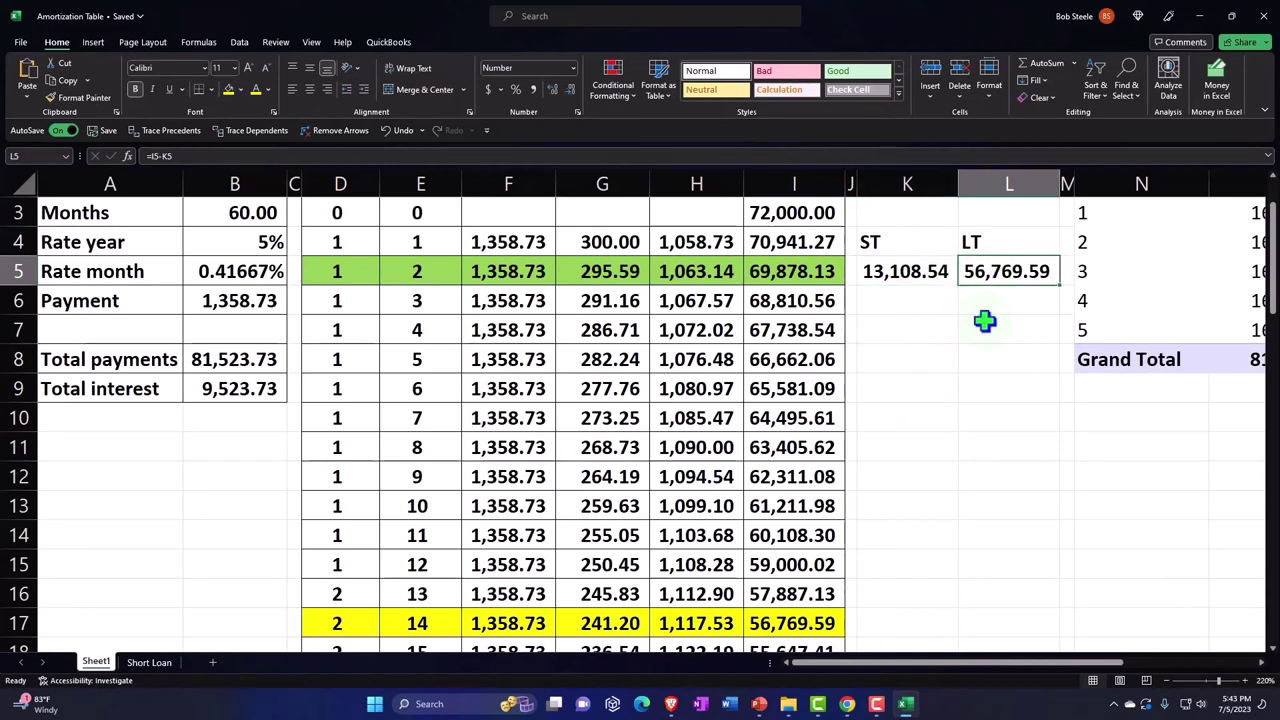
{"action": "left_click", "coordinate": [906, 706]}
{"action": "left_click", "coordinate": [950, 642]}
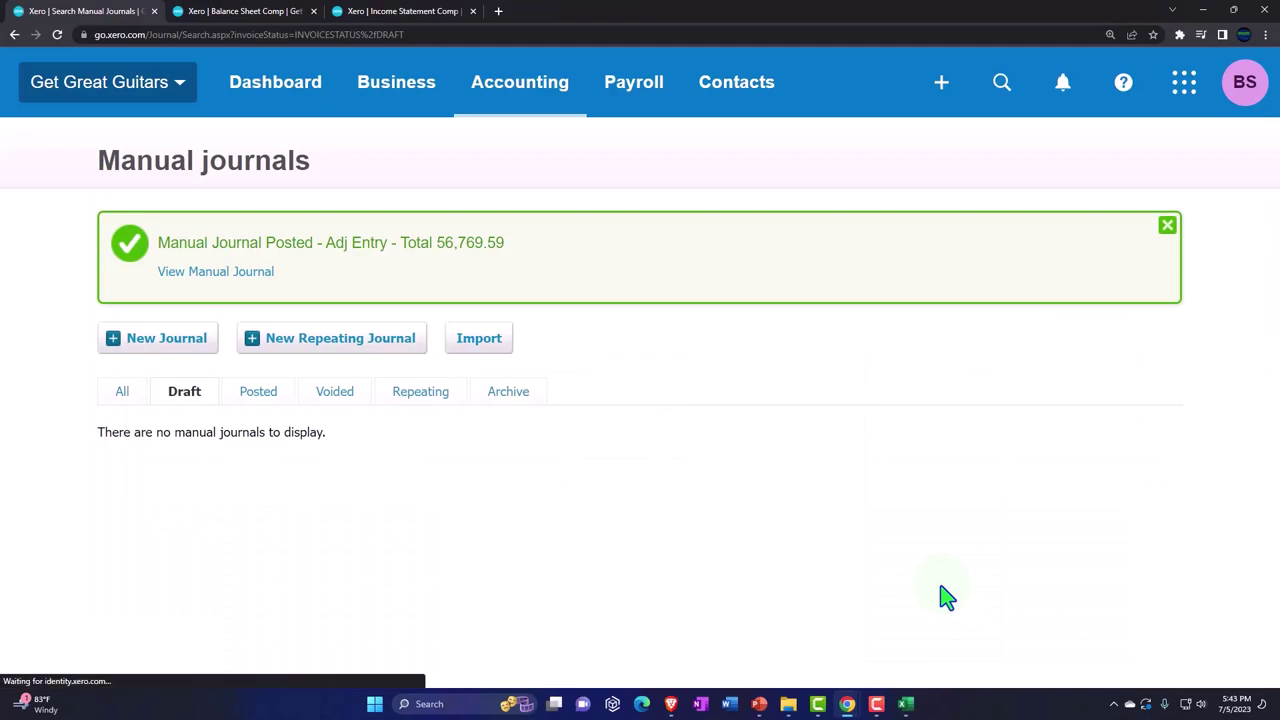
Go to the Balance Sheet Comp report and update it with the posted adjusting entry.
{"action": "left_click", "coordinate": [250, 11]}
{"action": "scroll", "coordinate": [690, 380], "scroll_direction": "up", "scroll_amount": 10}
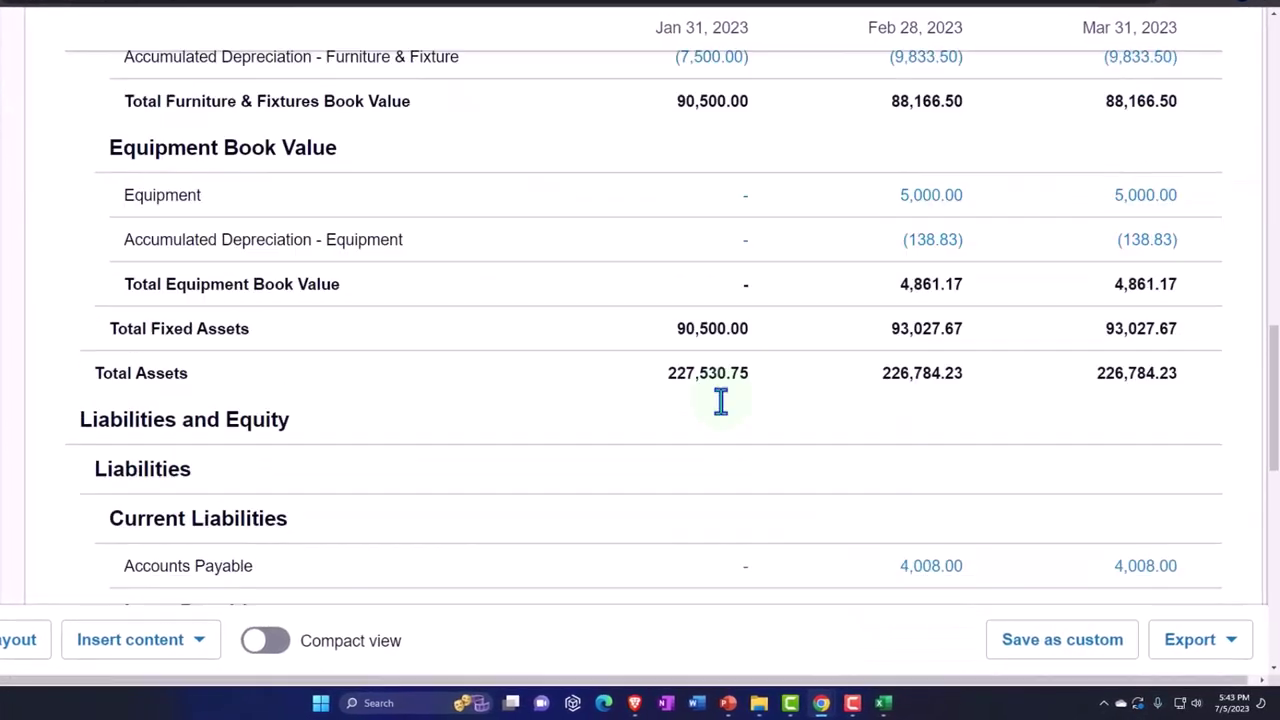
{"action": "scroll", "coordinate": [732, 420], "scroll_direction": "up", "scroll_amount": 10}
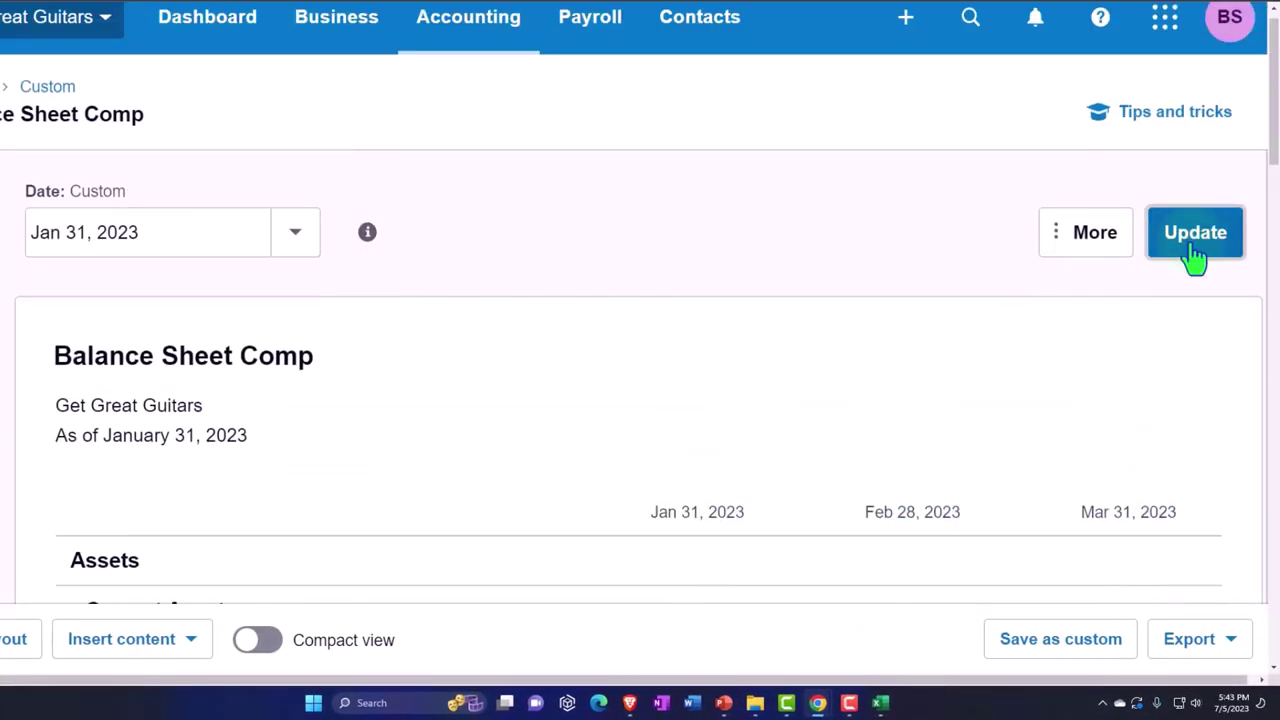
{"action": "left_click", "coordinate": [1194, 248]}
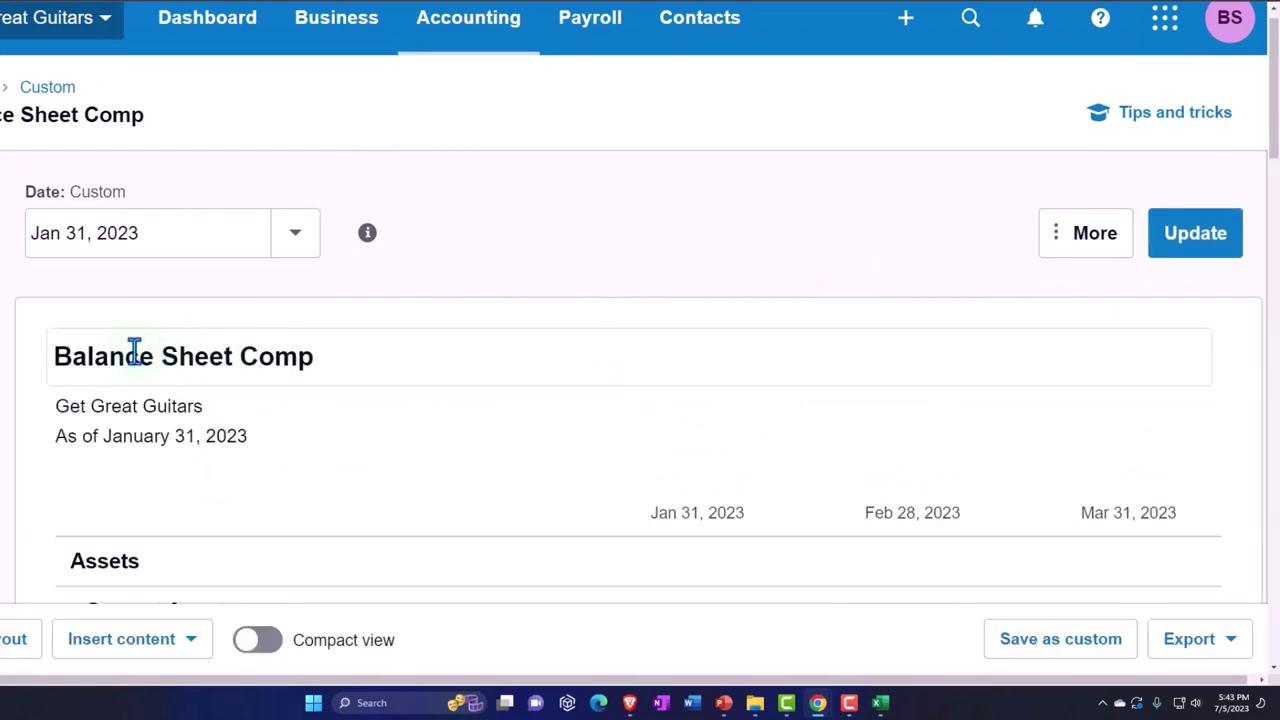
Compare the February Chase Loan 2415 balances in the balance sheet's current and long-term liabilities with the short-term portion in the Excel amortization table.
{"action": "scroll", "coordinate": [134, 350], "scroll_direction": "down", "scroll_amount": 10}
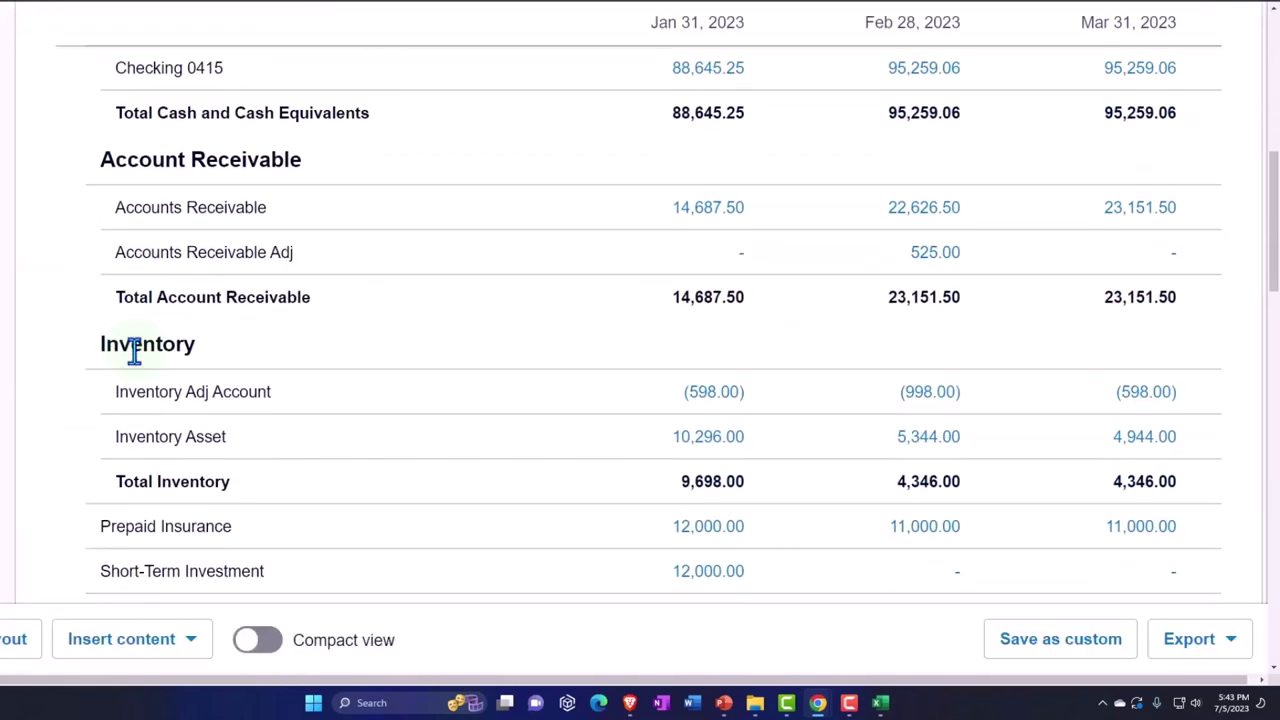
{"action": "scroll", "coordinate": [134, 350], "scroll_direction": "down", "scroll_amount": 4}
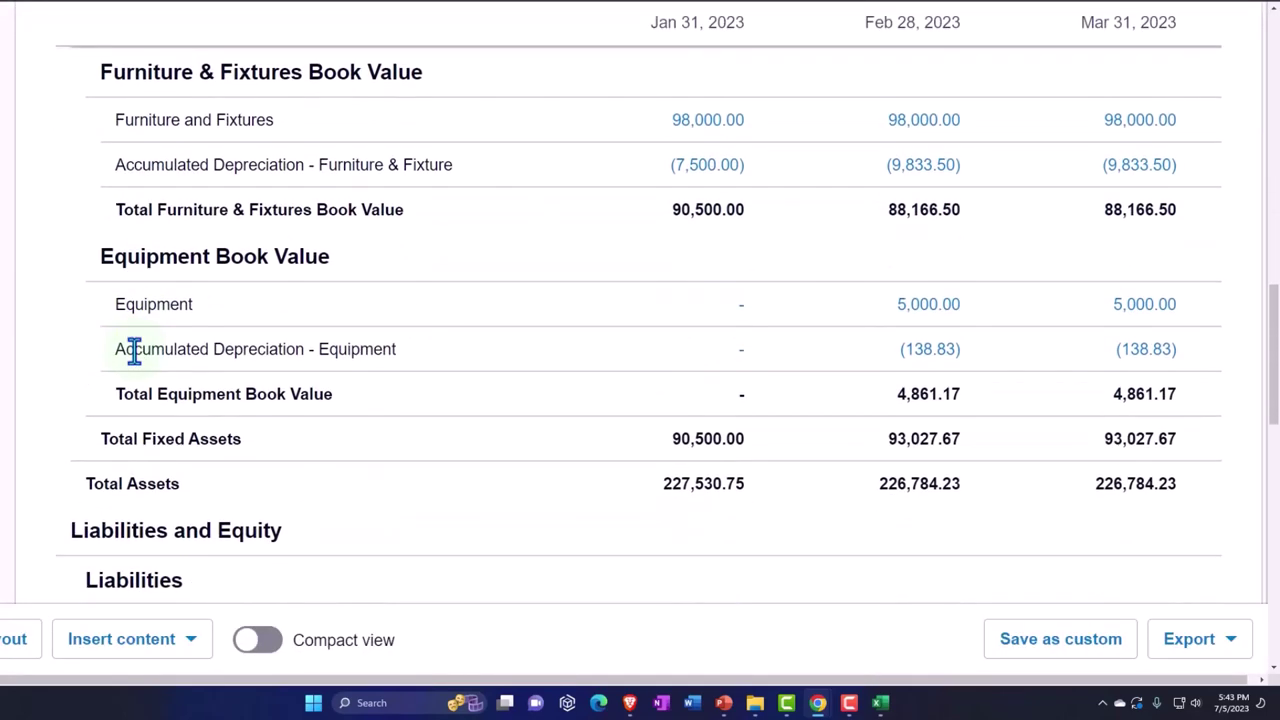
{"action": "scroll", "coordinate": [134, 350], "scroll_direction": "down", "scroll_amount": 6}
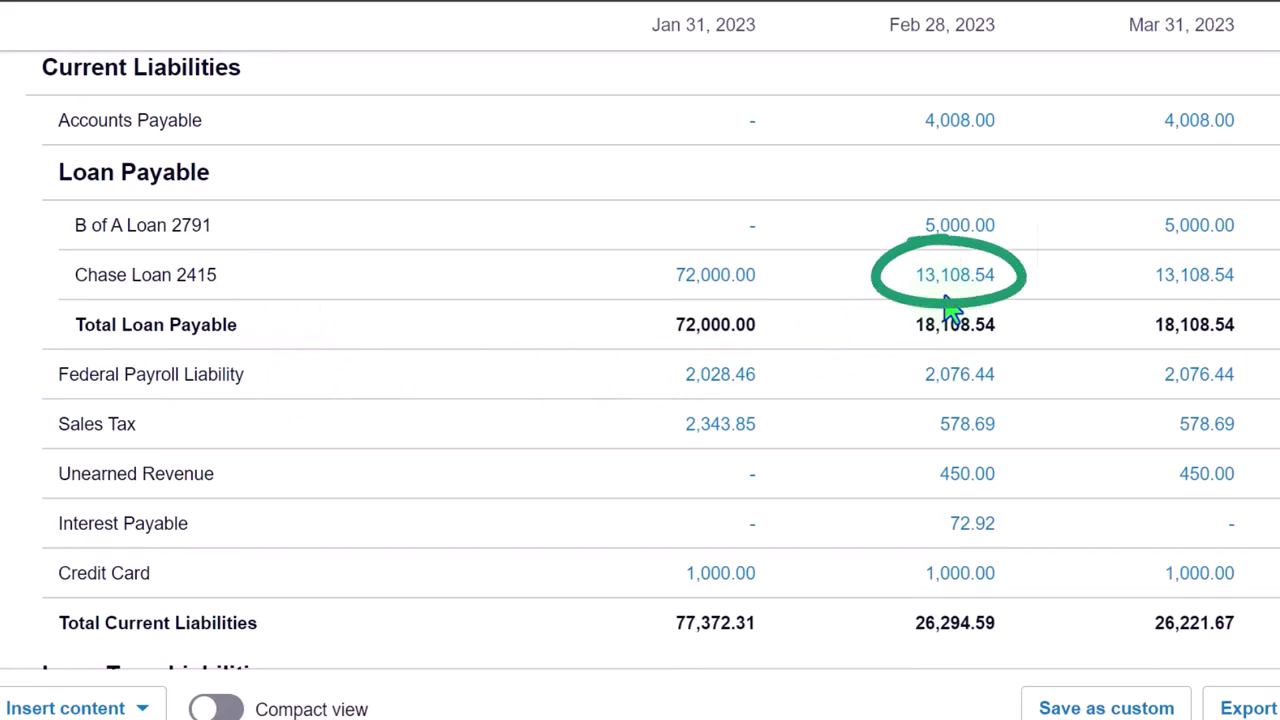
{"action": "left_click", "coordinate": [906, 704]}
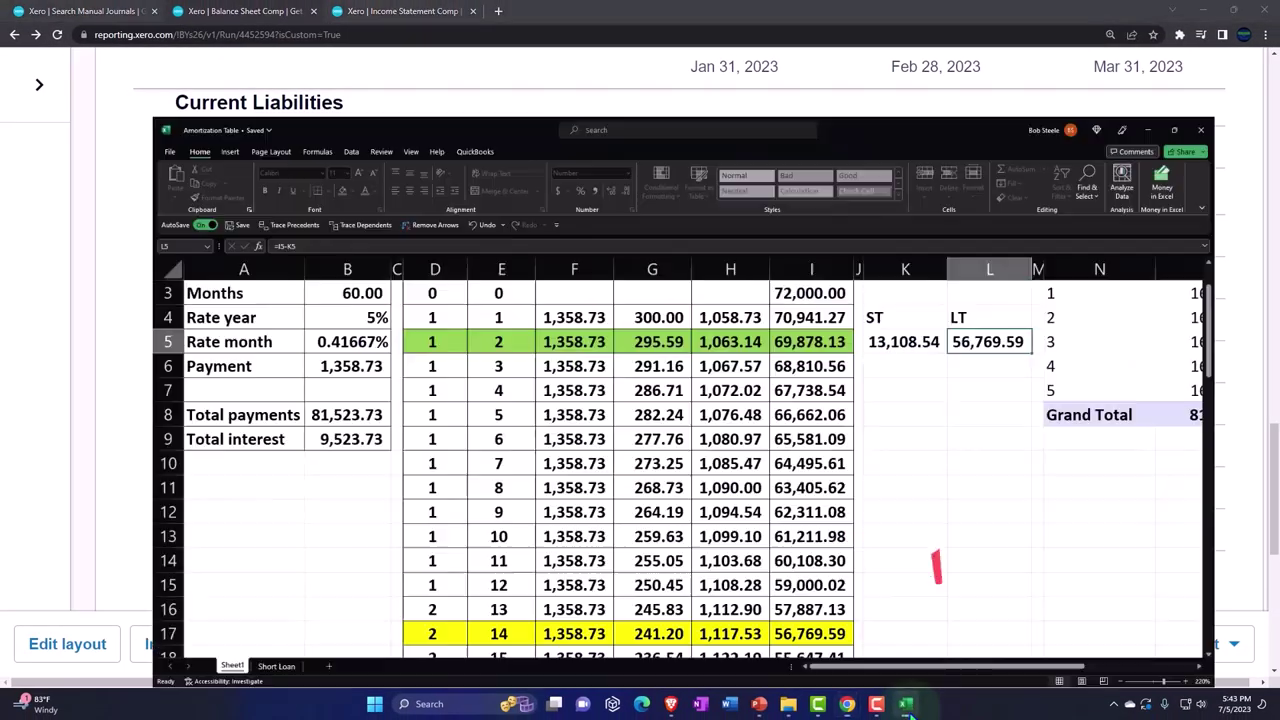
{"action": "left_click_drag", "start_coordinate": [936, 568], "coordinate": [905, 262]}
{"action": "left_click", "coordinate": [903, 268]}
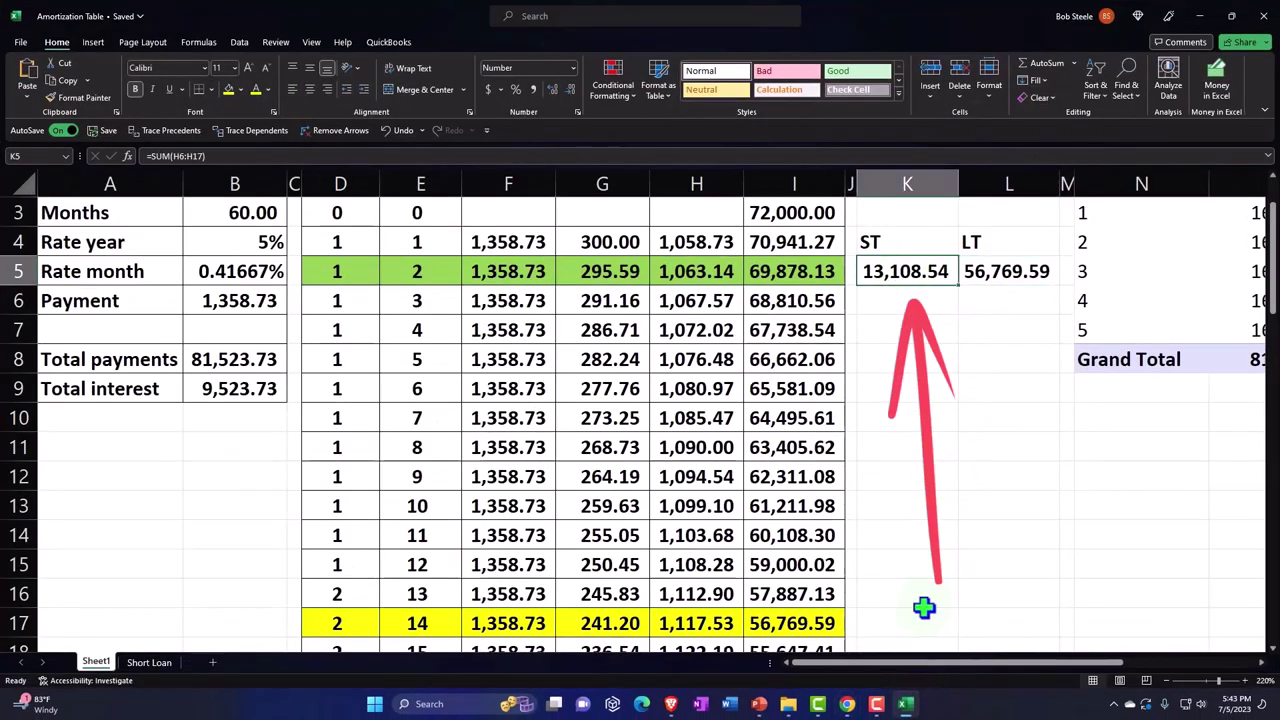
{"action": "left_click", "coordinate": [910, 708]}
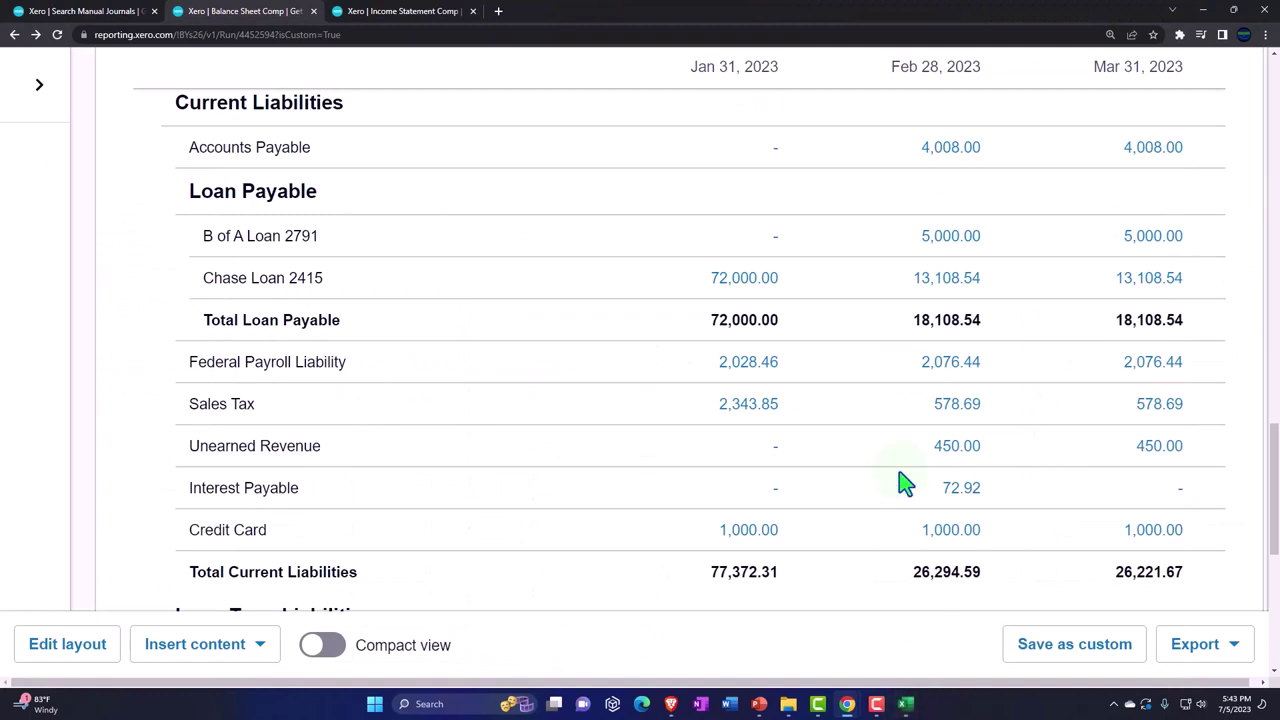
{"action": "scroll", "coordinate": [903, 485], "scroll_direction": "down", "scroll_amount": 3}
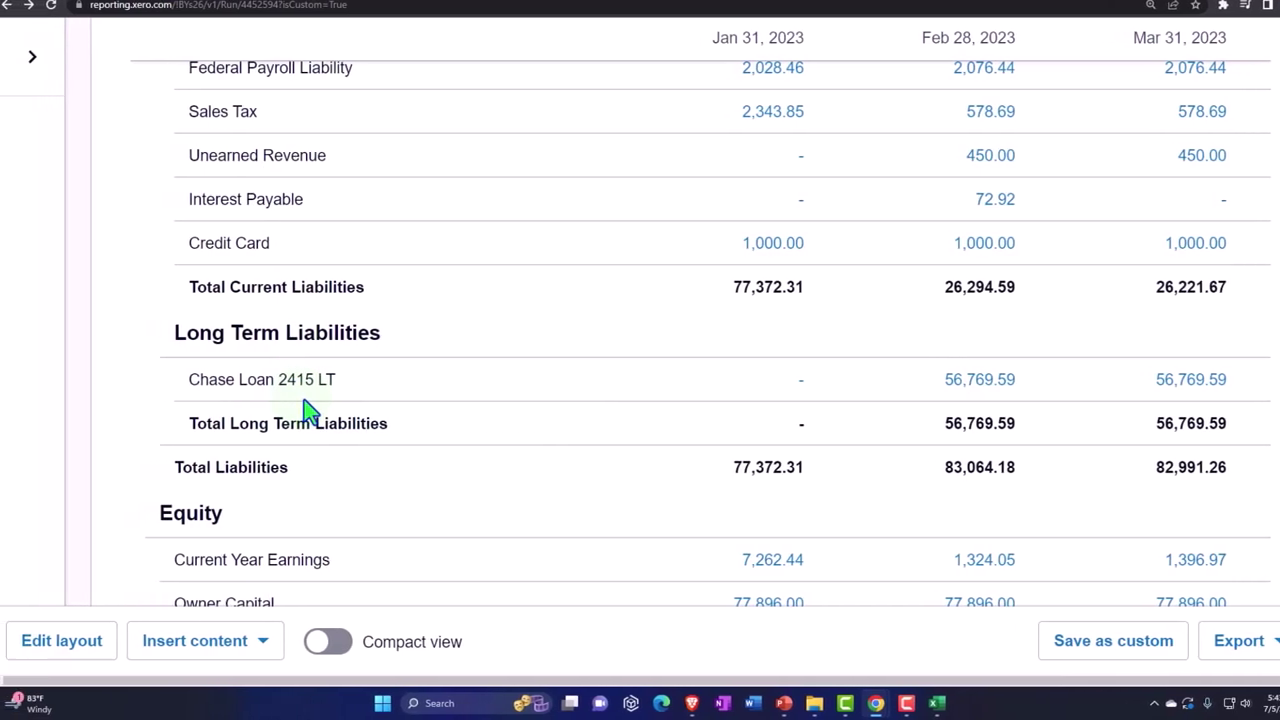
Examine how the report layout groups current and long-term liabilities and their totals, and leave the layout editor discarding any changes.
{"action": "left_click", "coordinate": [62, 648]}
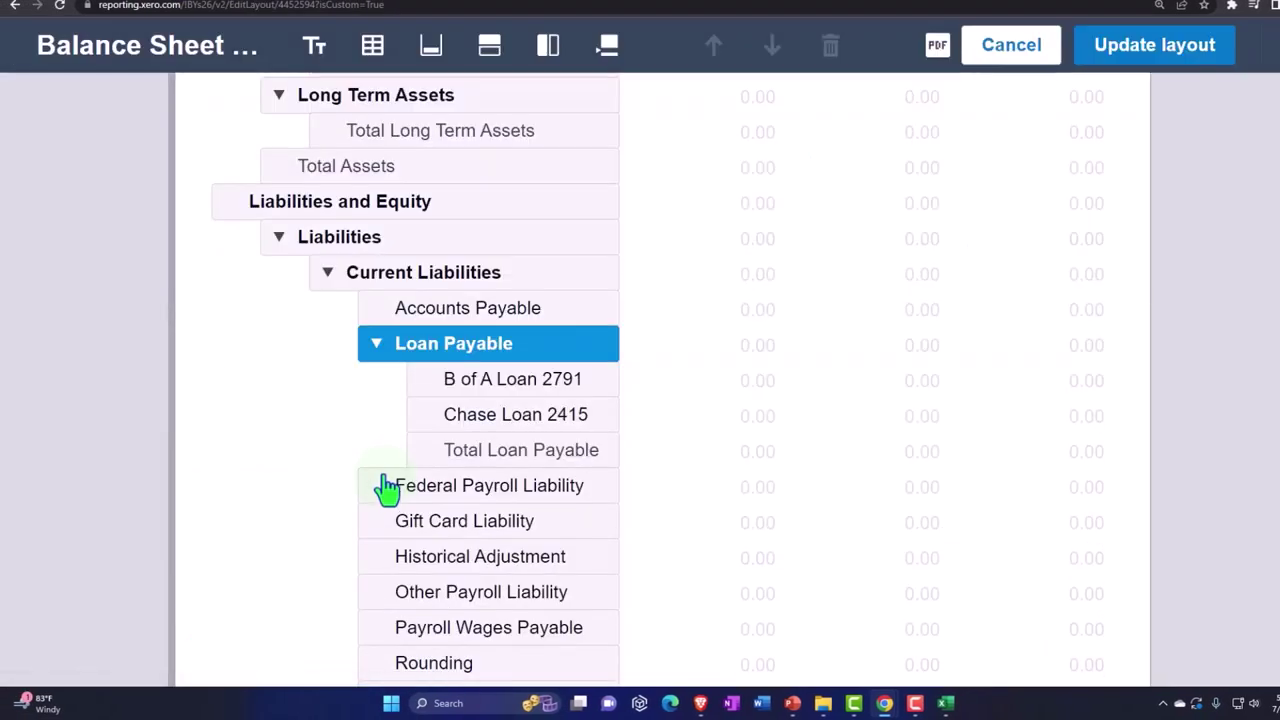
{"action": "scroll", "coordinate": [386, 488], "scroll_direction": "down", "scroll_amount": 3}
{"action": "scroll", "coordinate": [386, 488], "scroll_direction": "down", "scroll_amount": 5}
{"action": "scroll", "coordinate": [386, 488], "scroll_direction": "up", "scroll_amount": 2}
{"action": "scroll", "coordinate": [386, 488], "scroll_direction": "up", "scroll_amount": 4}
{"action": "scroll", "coordinate": [386, 488], "scroll_direction": "down", "scroll_amount": 2}
{"action": "scroll", "coordinate": [390, 488], "scroll_direction": "down", "scroll_amount": 3}
{"action": "left_click", "coordinate": [445, 428]}
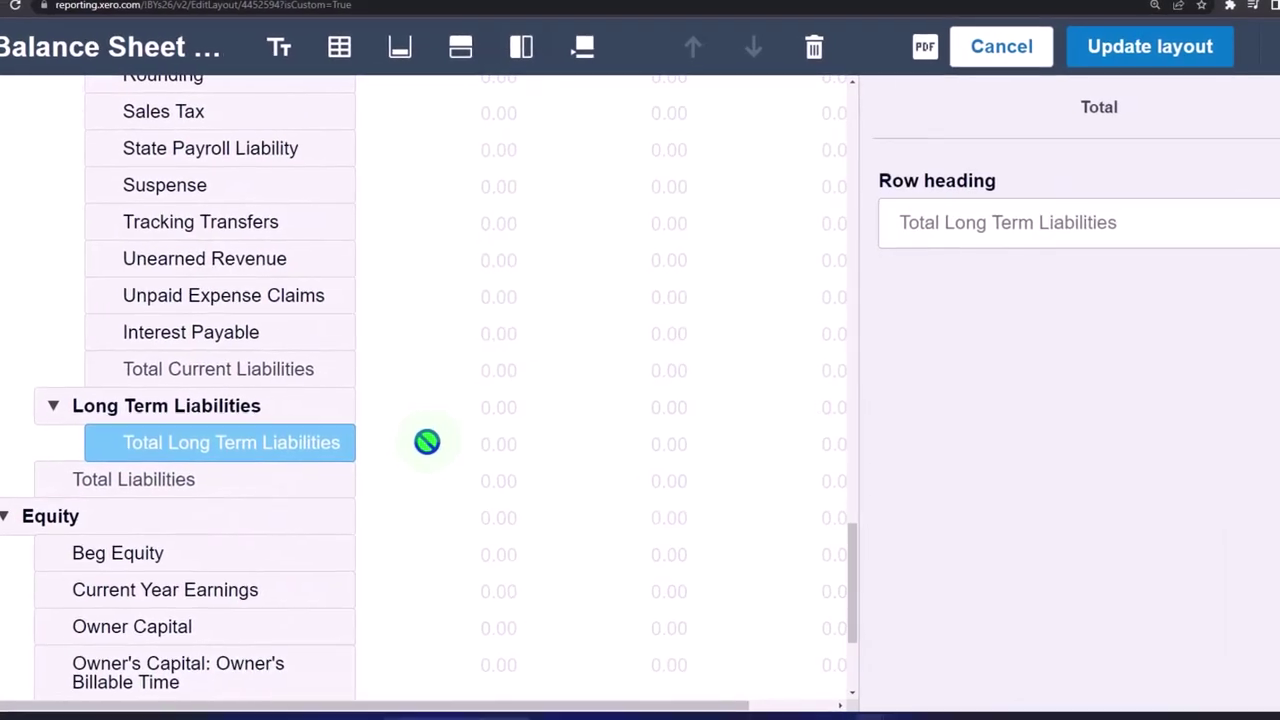
{"action": "left_click", "coordinate": [196, 370], "text": "ctrl"}
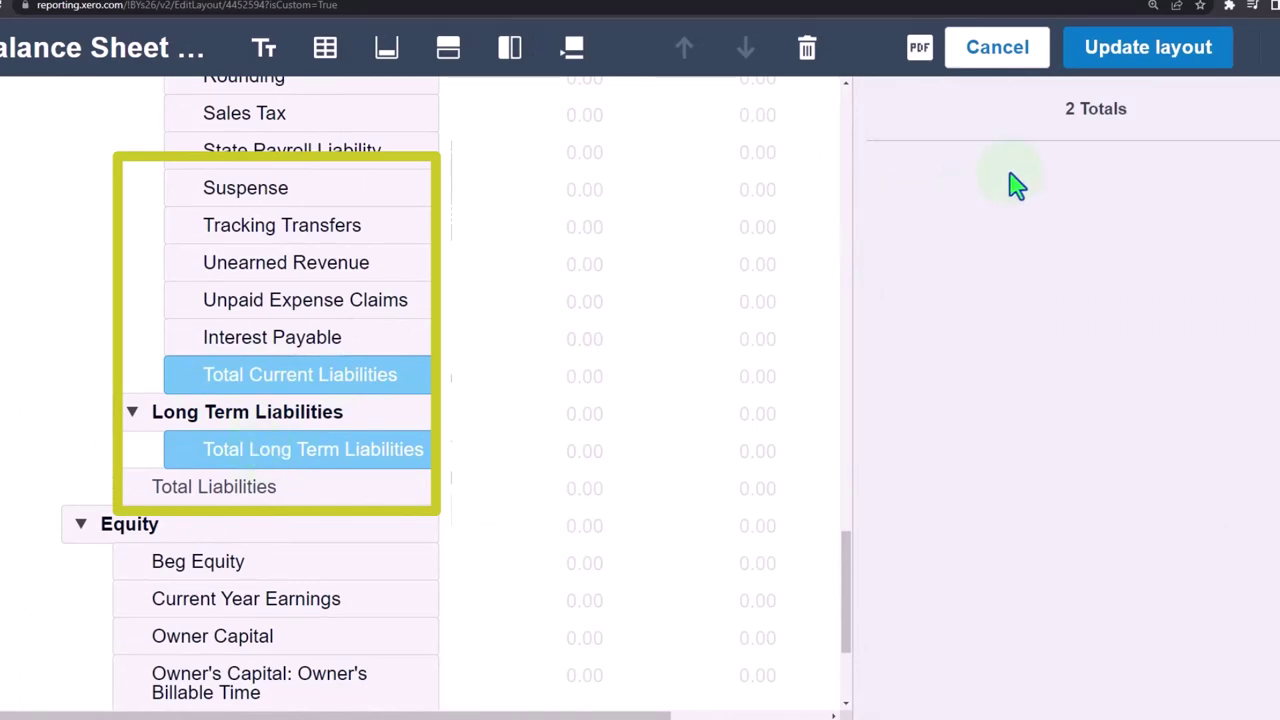
{"action": "left_click", "coordinate": [1008, 58]}
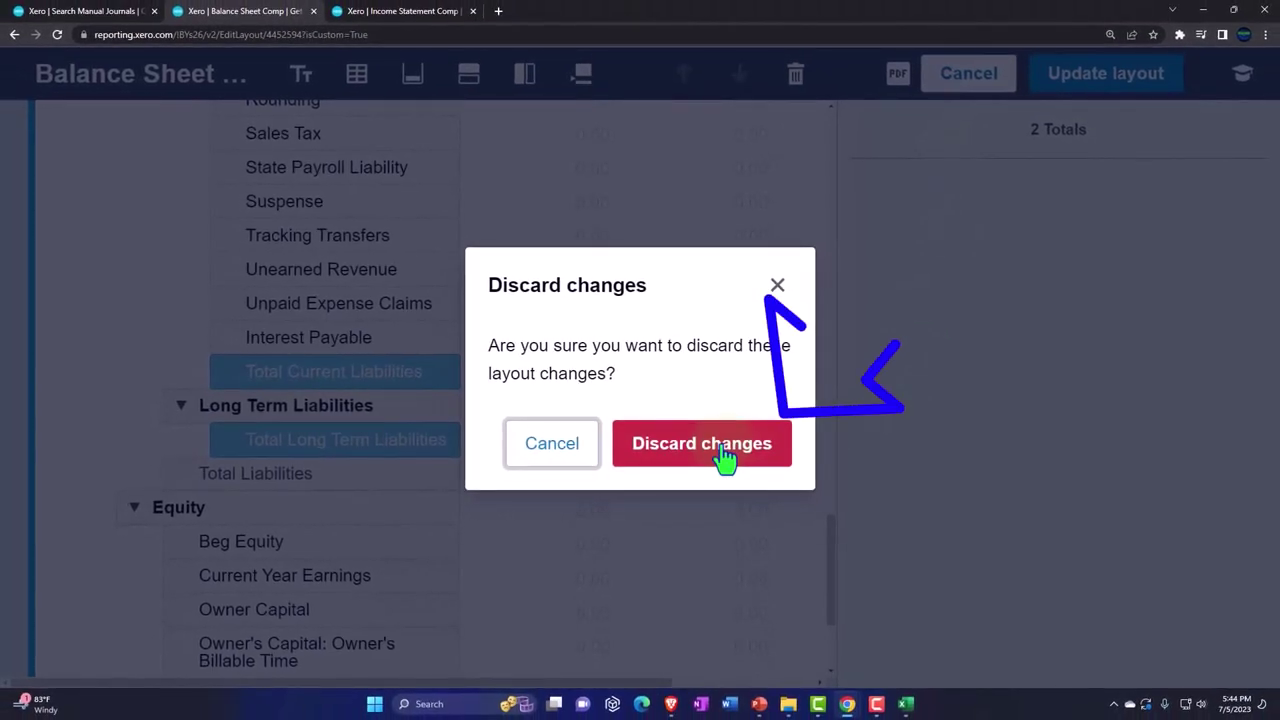
{"action": "left_click", "coordinate": [724, 455]}
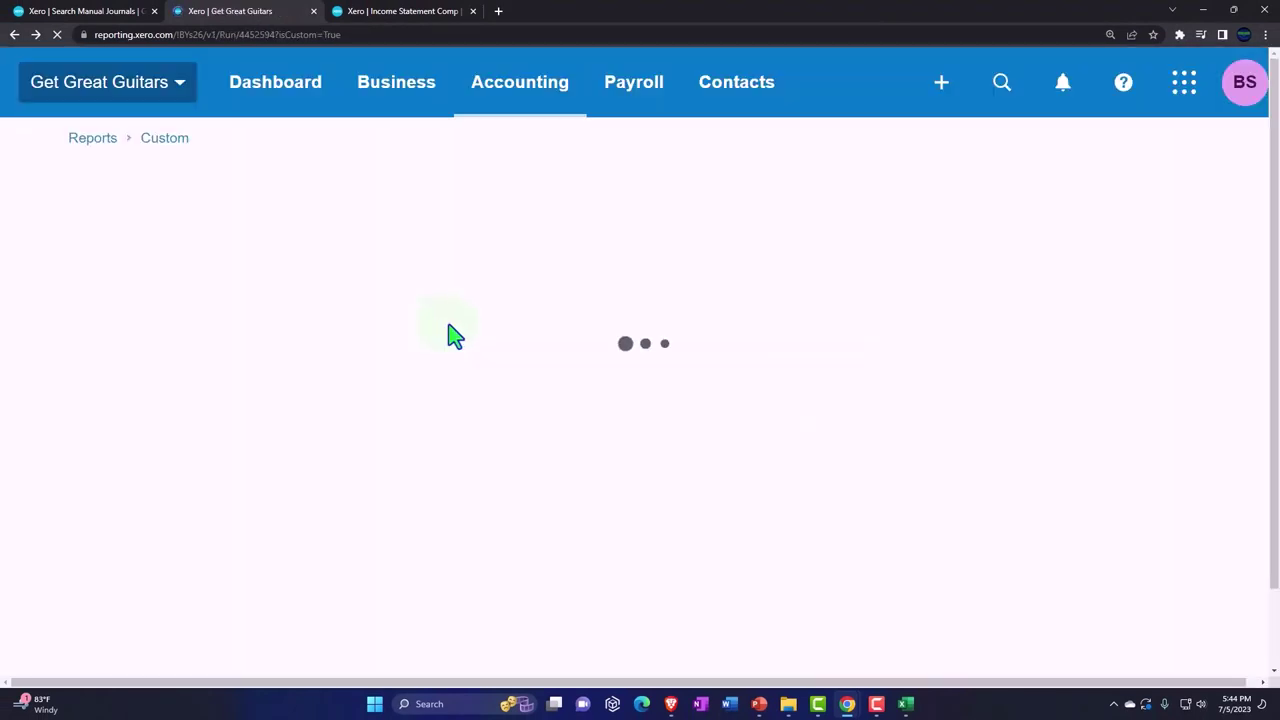
Check the month 2 payment and interest in the Excel amortization table against the loan balances on the balance sheet.
{"action": "scroll", "coordinate": [455, 338], "scroll_direction": "down", "scroll_amount": 1}
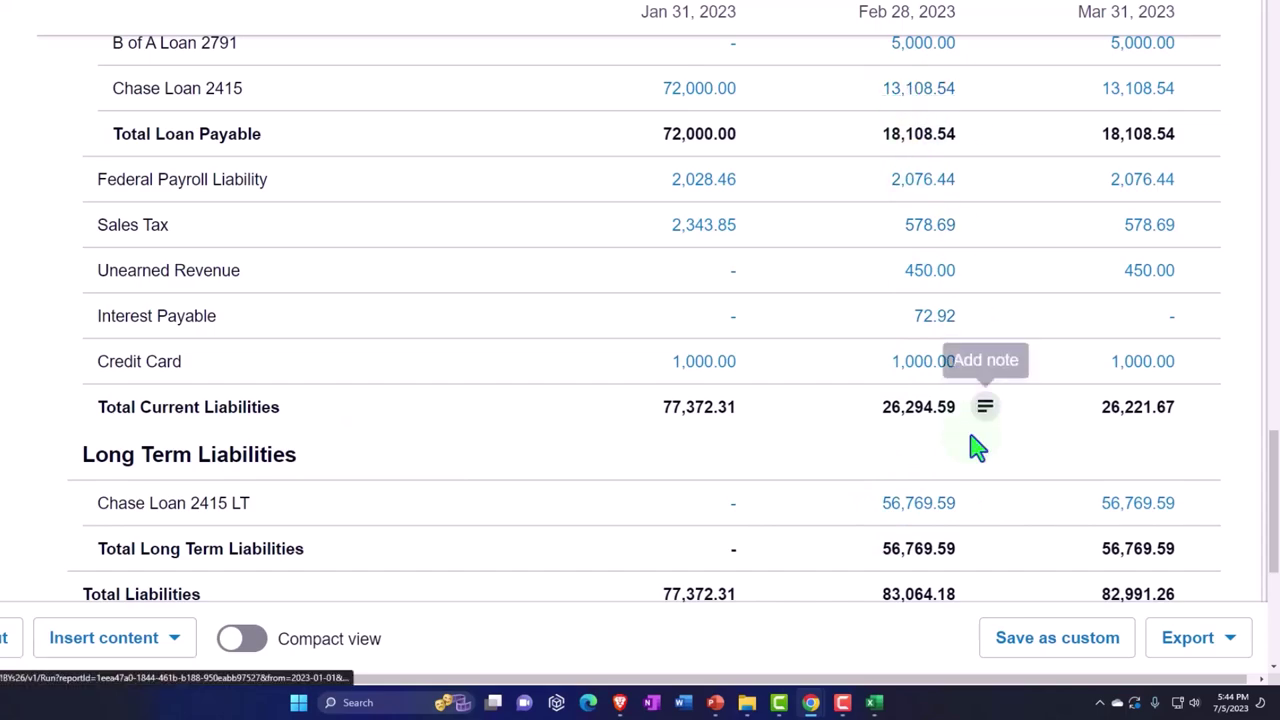
{"action": "left_click", "coordinate": [874, 702]}
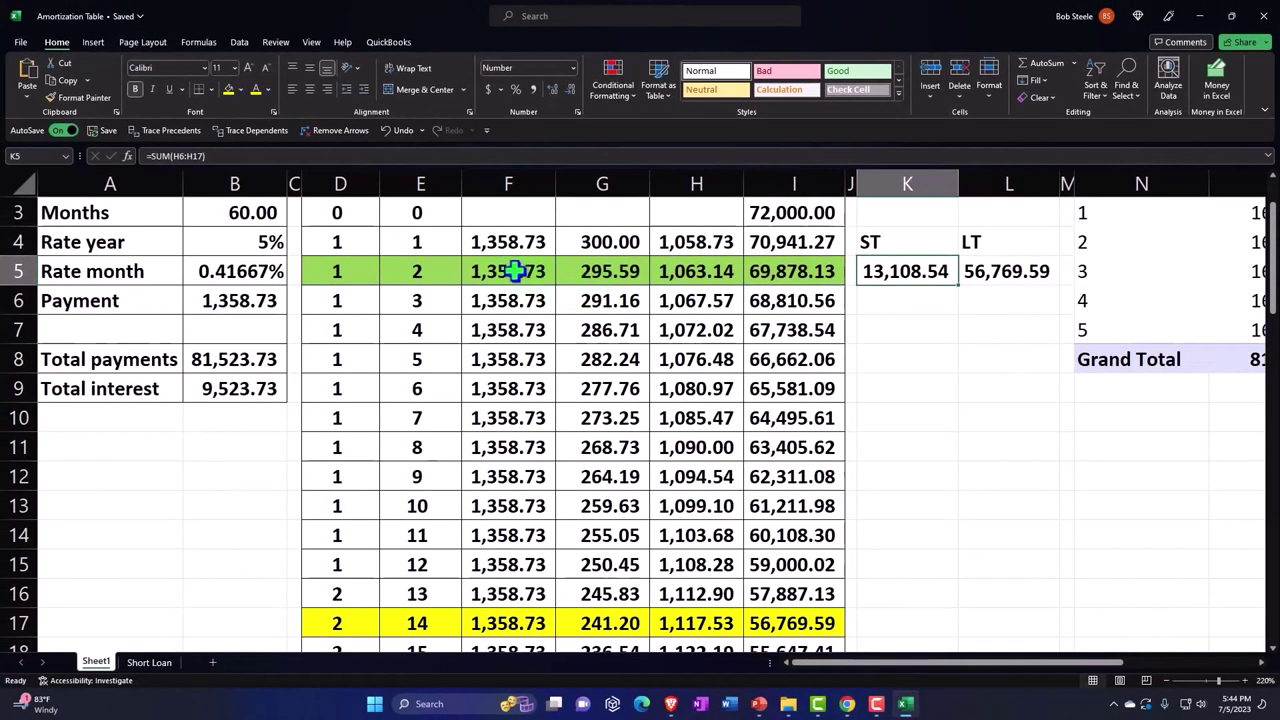
{"action": "left_click_drag", "start_coordinate": [509, 270], "coordinate": [580, 270]}
{"action": "scroll", "coordinate": [597, 348], "scroll_direction": "up", "scroll_amount": 1}
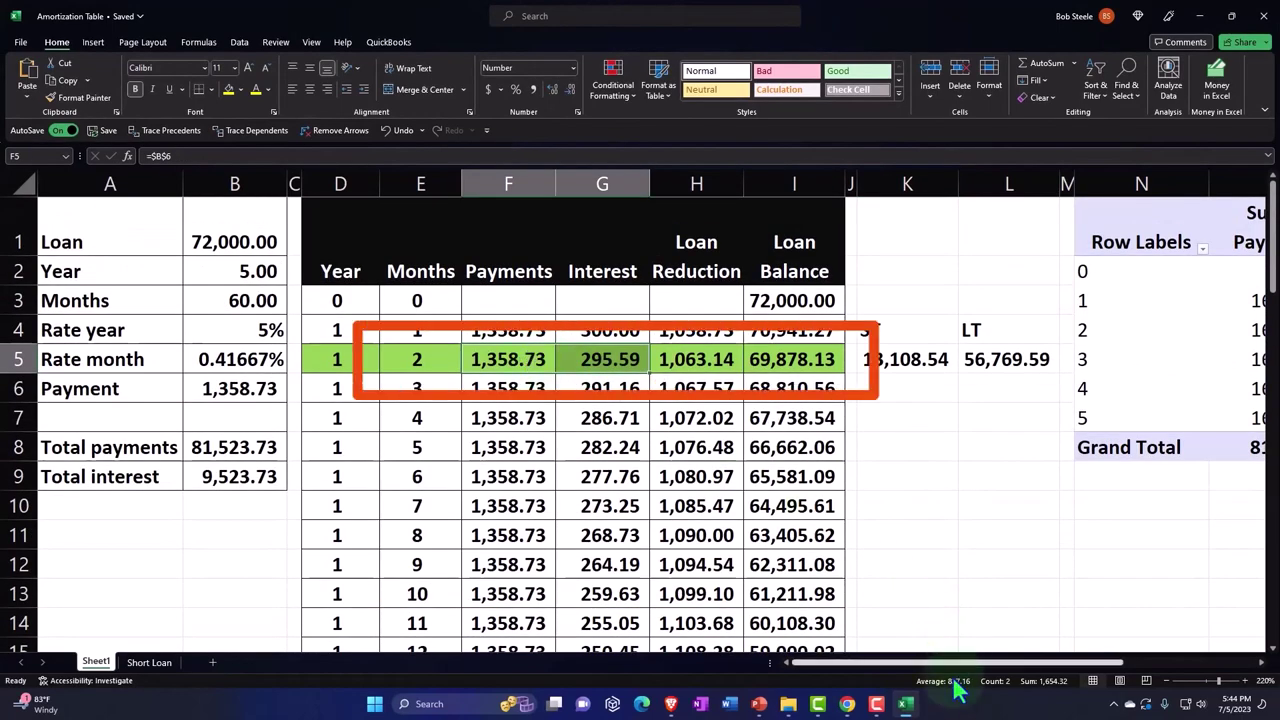
{"action": "left_click", "coordinate": [905, 705]}
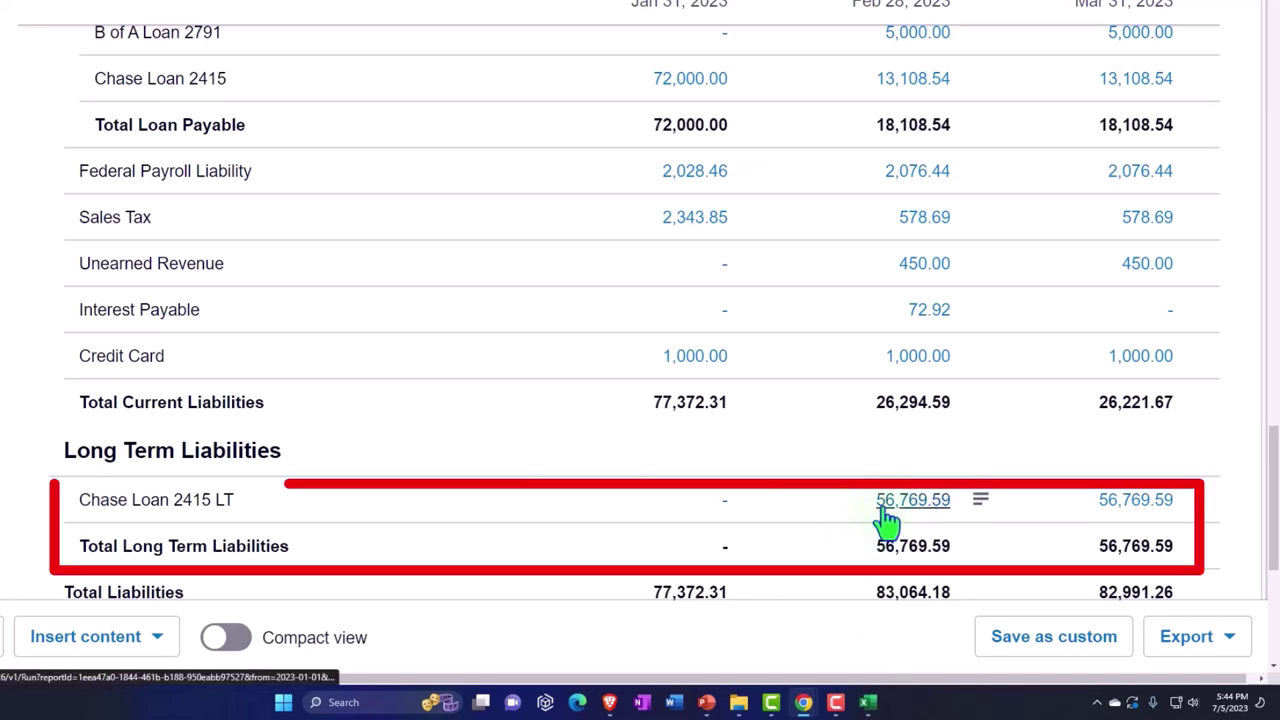
{"action": "scroll", "coordinate": [886, 480], "scroll_direction": "up", "scroll_amount": 1}
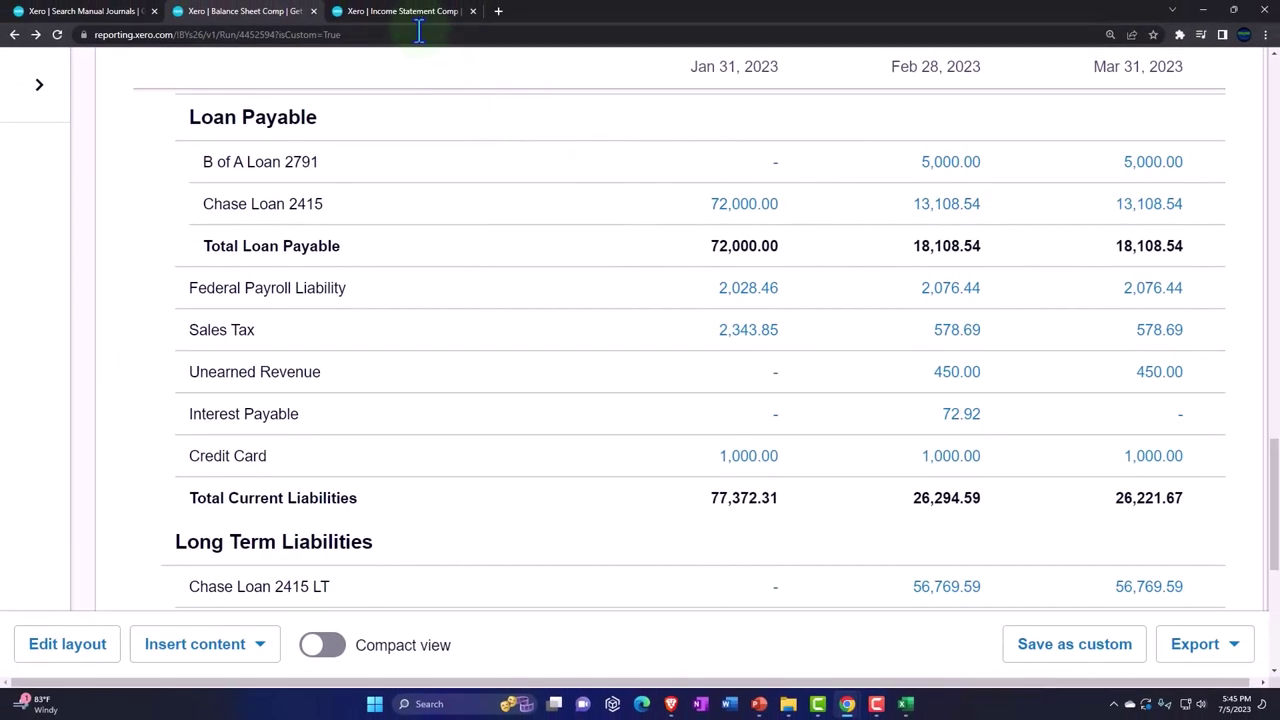
From the Income Statement Comp report, go to the reports list, search for "tri" and open the current version of Trial Balance.
{"action": "left_click", "coordinate": [414, 12]}
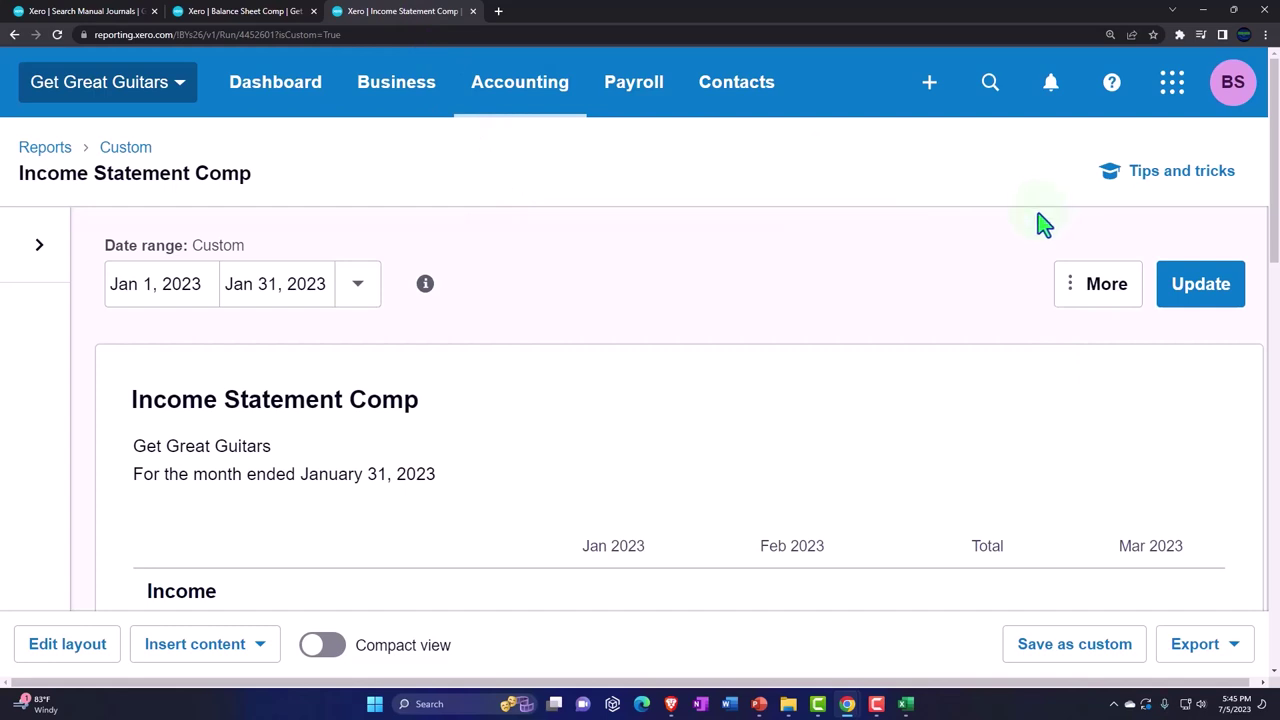
{"action": "left_click", "coordinate": [553, 113]}
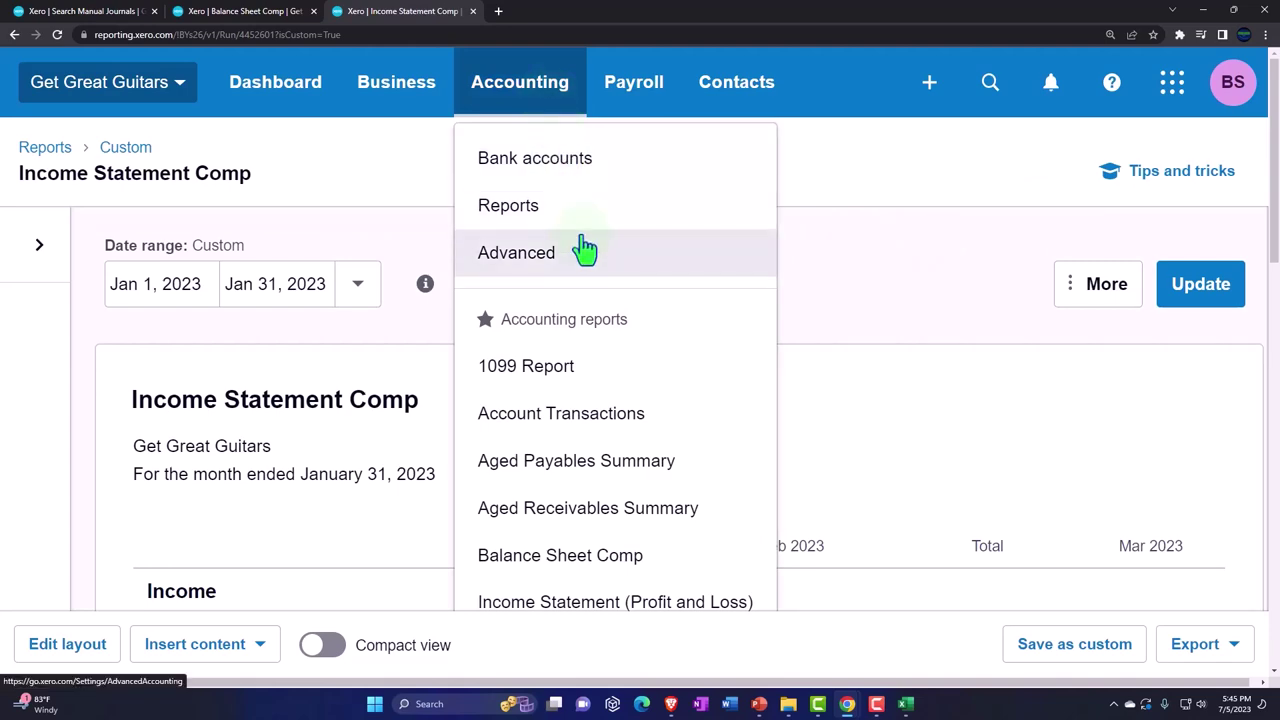
{"action": "scroll", "coordinate": [586, 248], "scroll_direction": "down", "scroll_amount": 2}
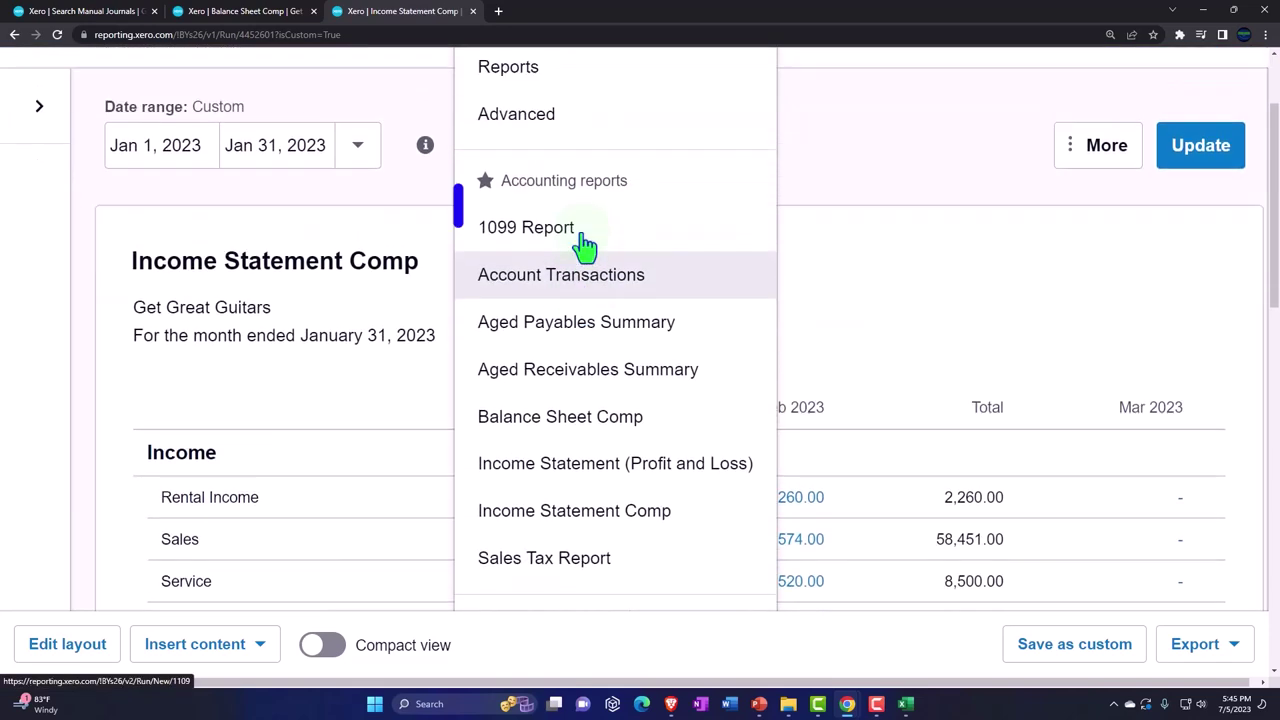
{"action": "scroll", "coordinate": [586, 250], "scroll_direction": "up", "scroll_amount": 2}
{"action": "left_click", "coordinate": [549, 222]}
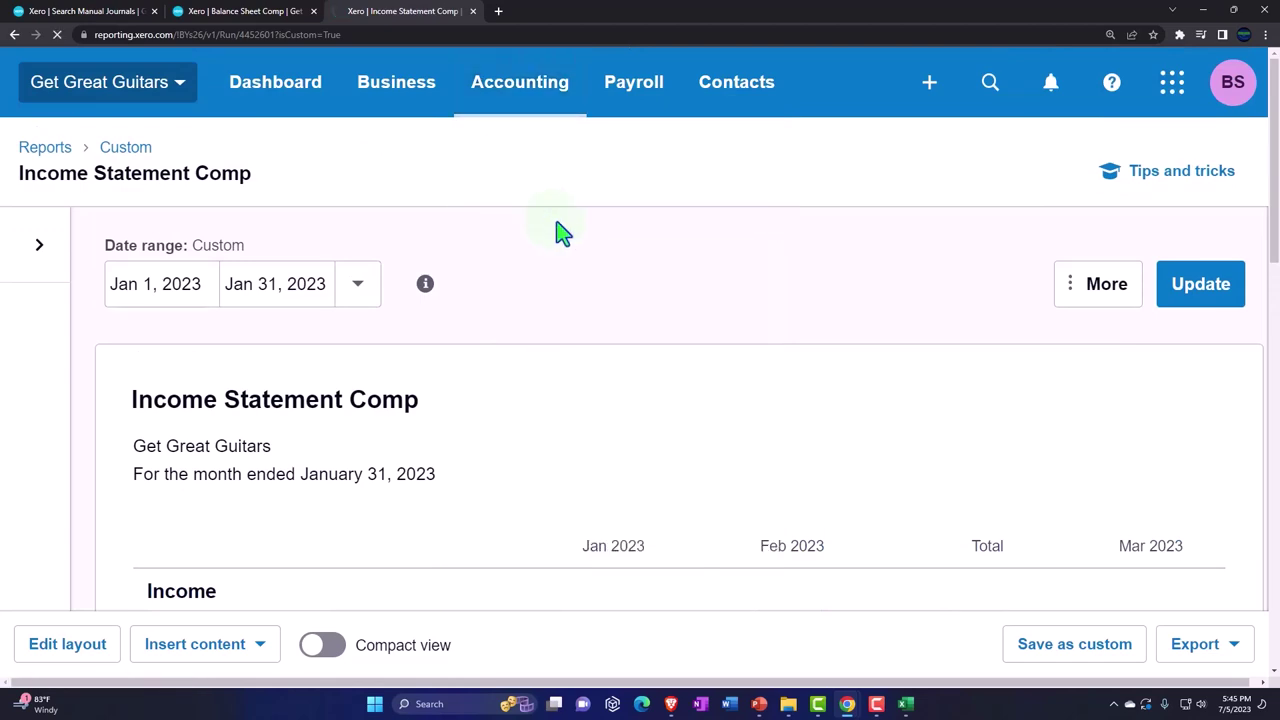
{"action": "left_click", "coordinate": [843, 151]}
{"action": "type", "text": "tri"}
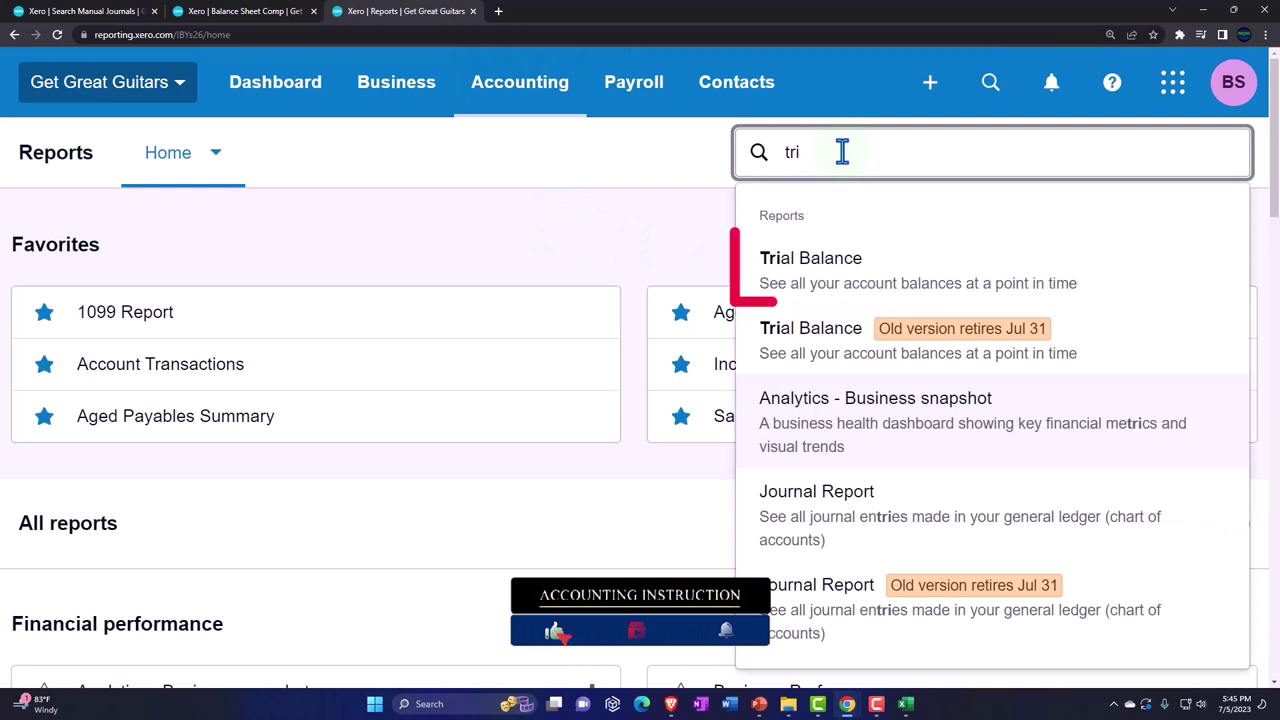
{"action": "left_click", "coordinate": [833, 268]}
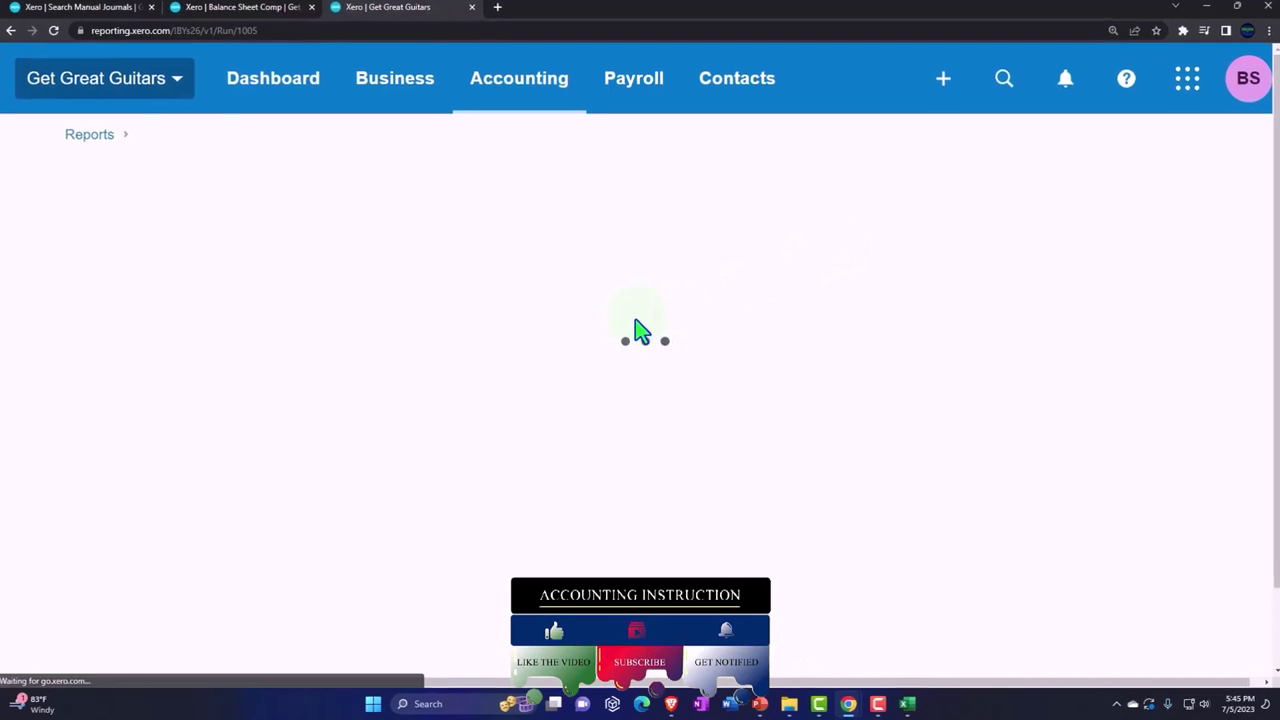
Set the Trial Balance date to Dec 31, 2023 and update the report.
{"action": "left_click", "coordinate": [324, 300]}
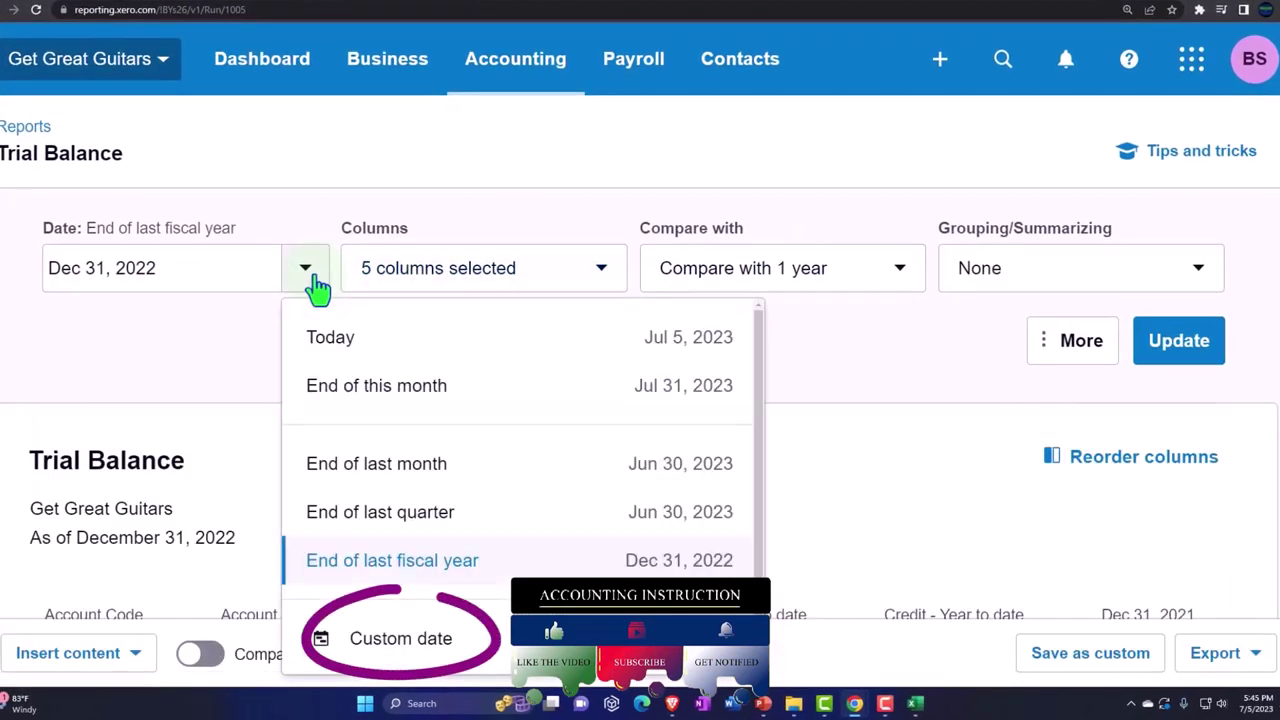
{"action": "left_click", "coordinate": [430, 638]}
{"action": "left_click", "coordinate": [290, 332]}
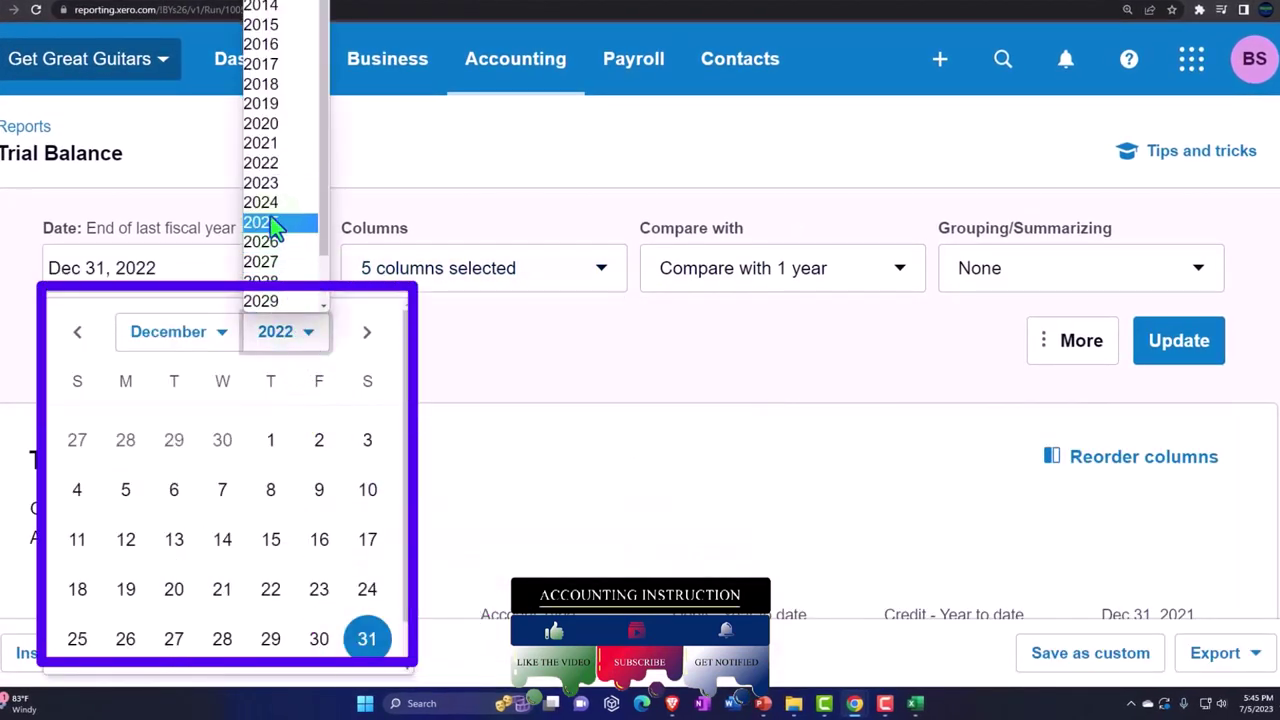
{"action": "left_click", "coordinate": [265, 192]}
{"action": "scroll", "coordinate": [340, 610], "scroll_direction": "down", "scroll_amount": 1}
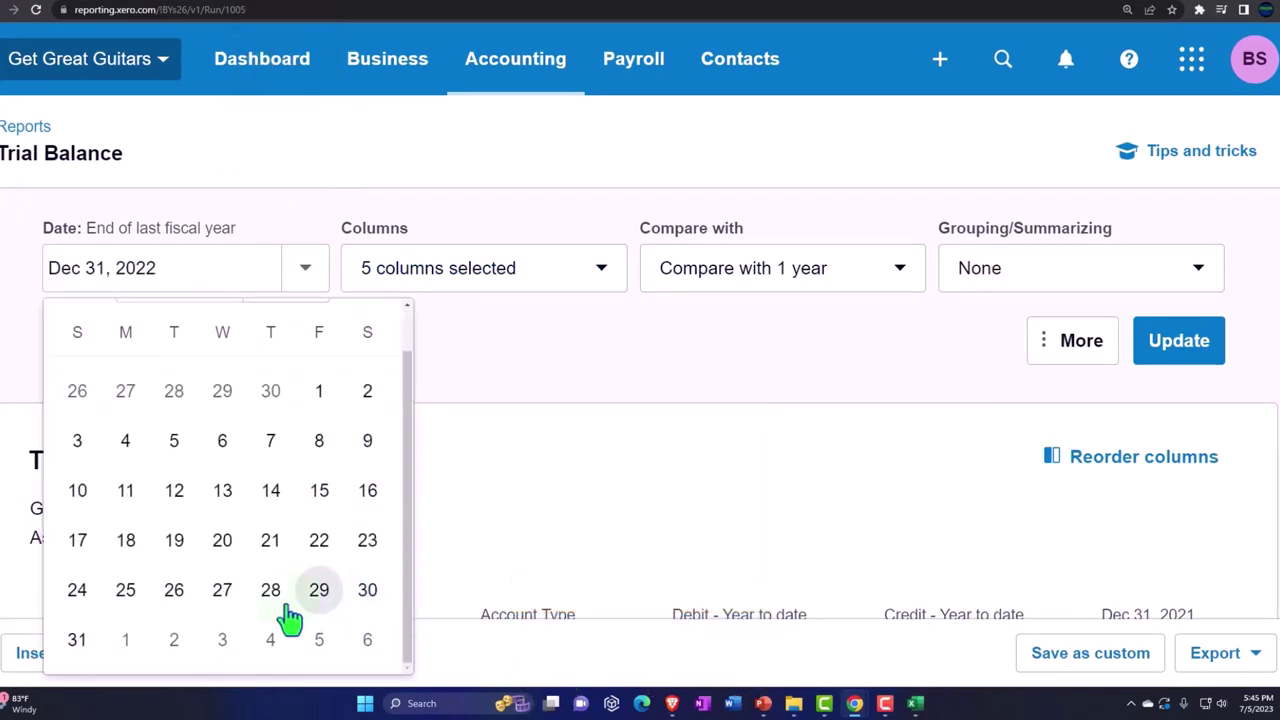
{"action": "left_click", "coordinate": [80, 648]}
{"action": "left_click", "coordinate": [1140, 352]}
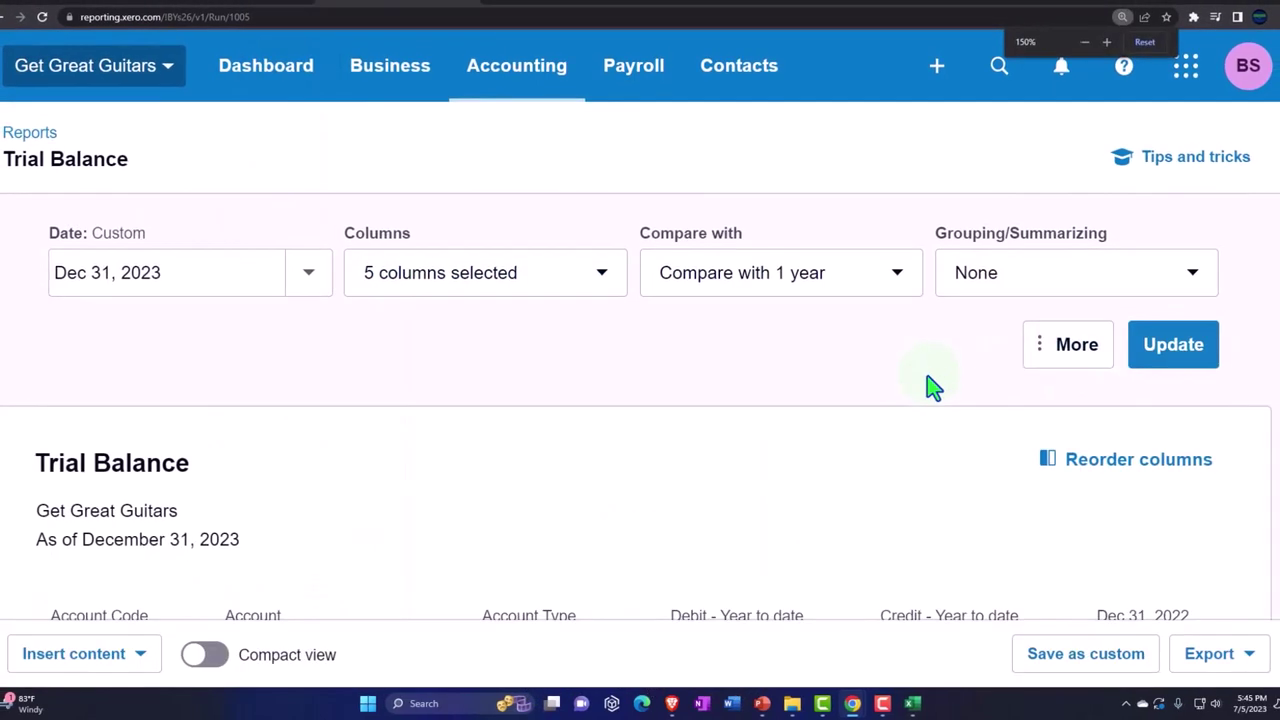
Review the Trial Balance accounts down to the totals, checking the Chase Loan 2415 and Chase Loan 2415 LT balances.
{"action": "scroll", "coordinate": [922, 388], "scroll_direction": "down", "scroll_amount": 3}
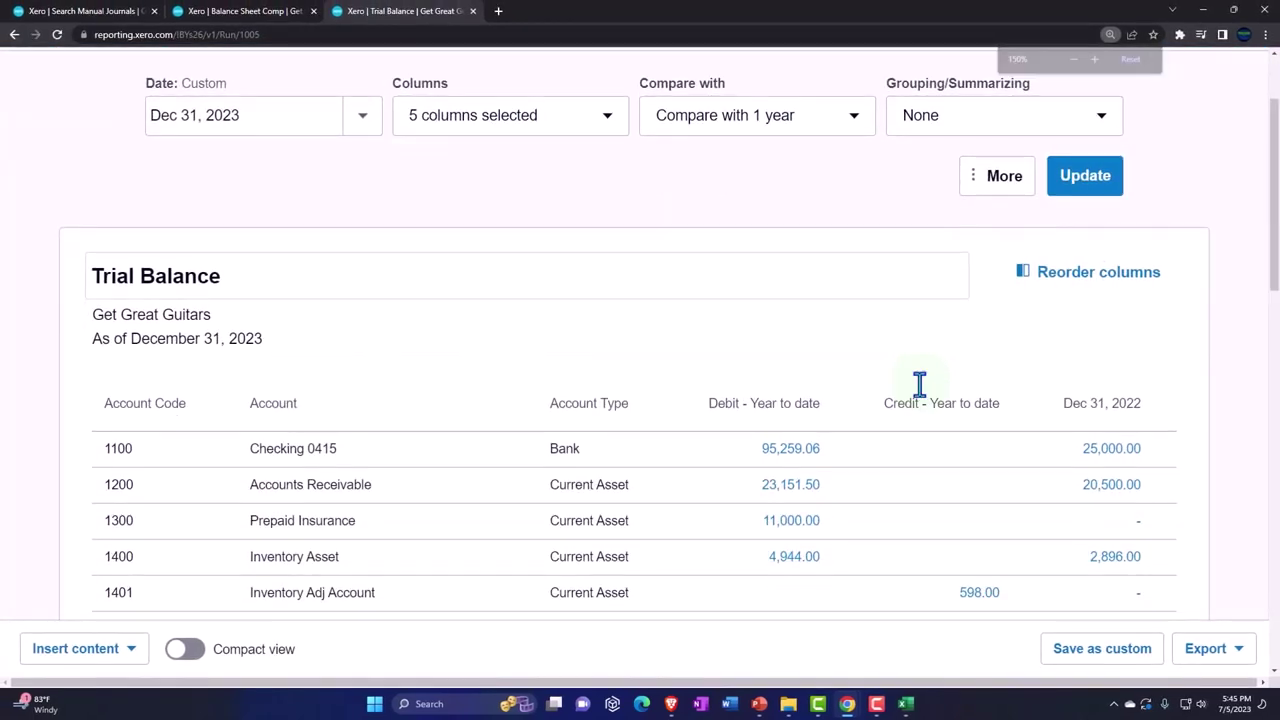
{"action": "scroll", "coordinate": [922, 392], "scroll_direction": "down", "scroll_amount": 1}
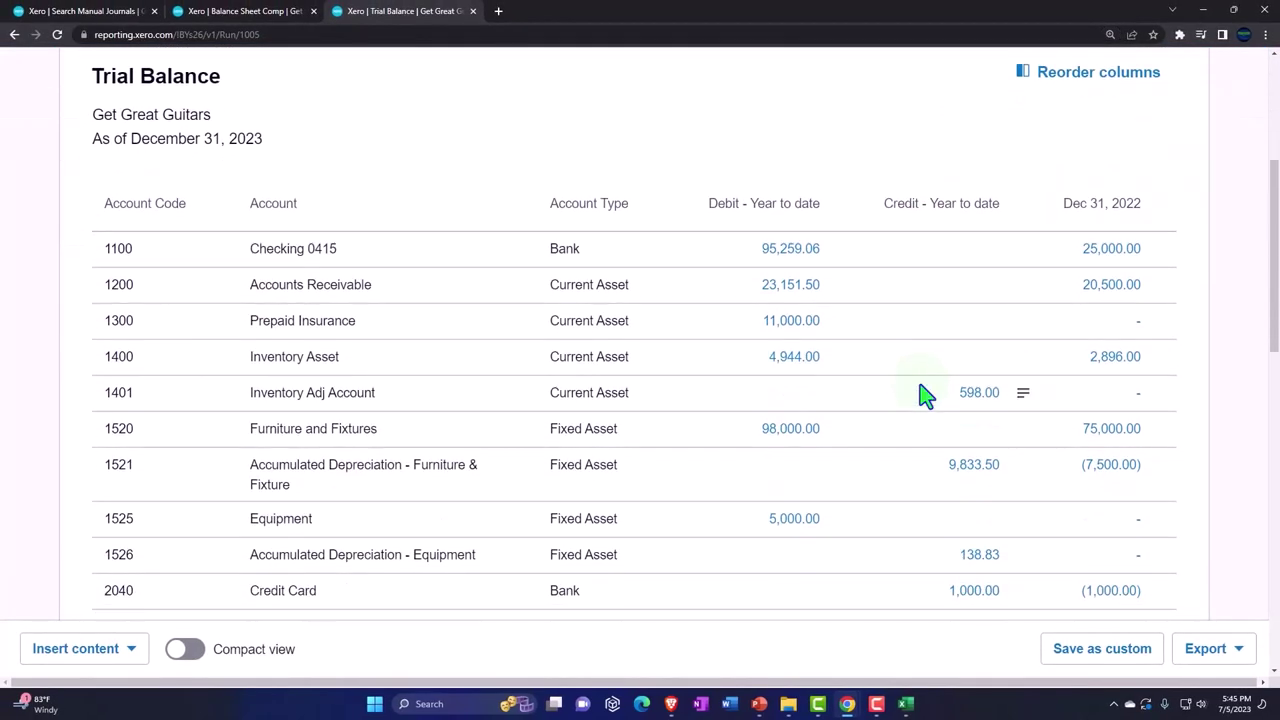
{"action": "scroll", "coordinate": [922, 395], "scroll_direction": "down", "scroll_amount": 3}
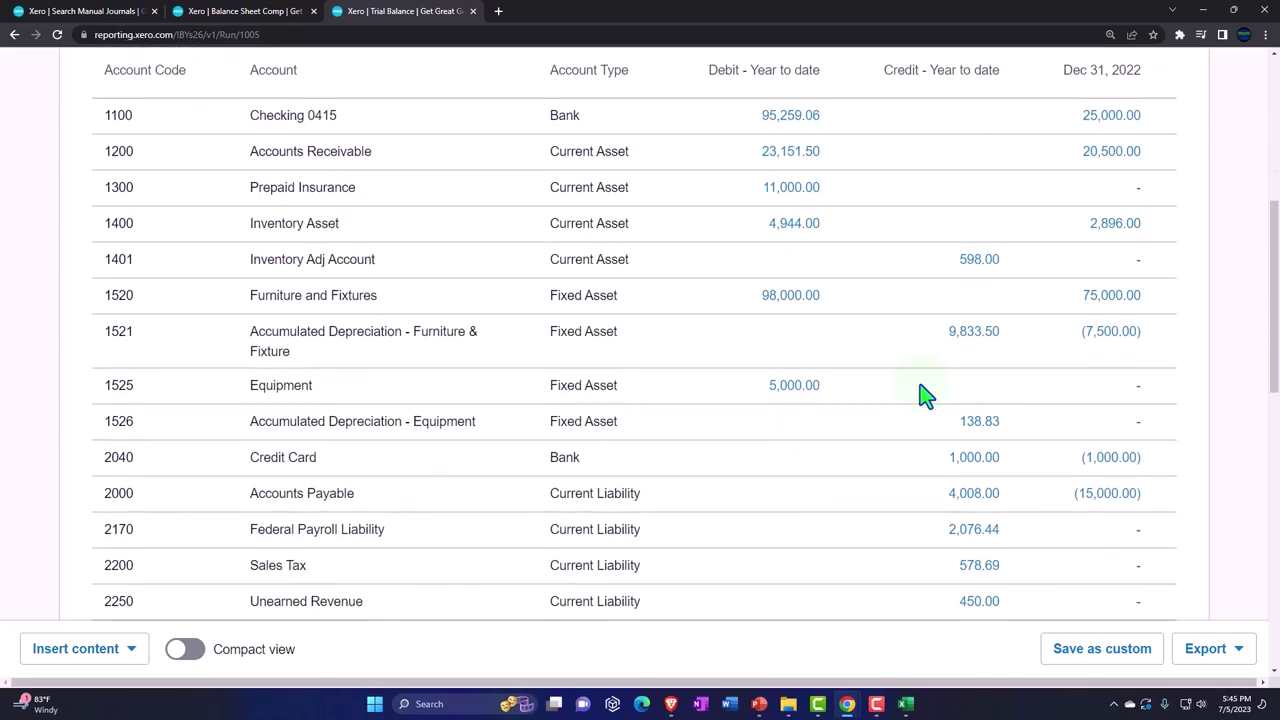
{"action": "scroll", "coordinate": [922, 392], "scroll_direction": "down", "scroll_amount": 3}
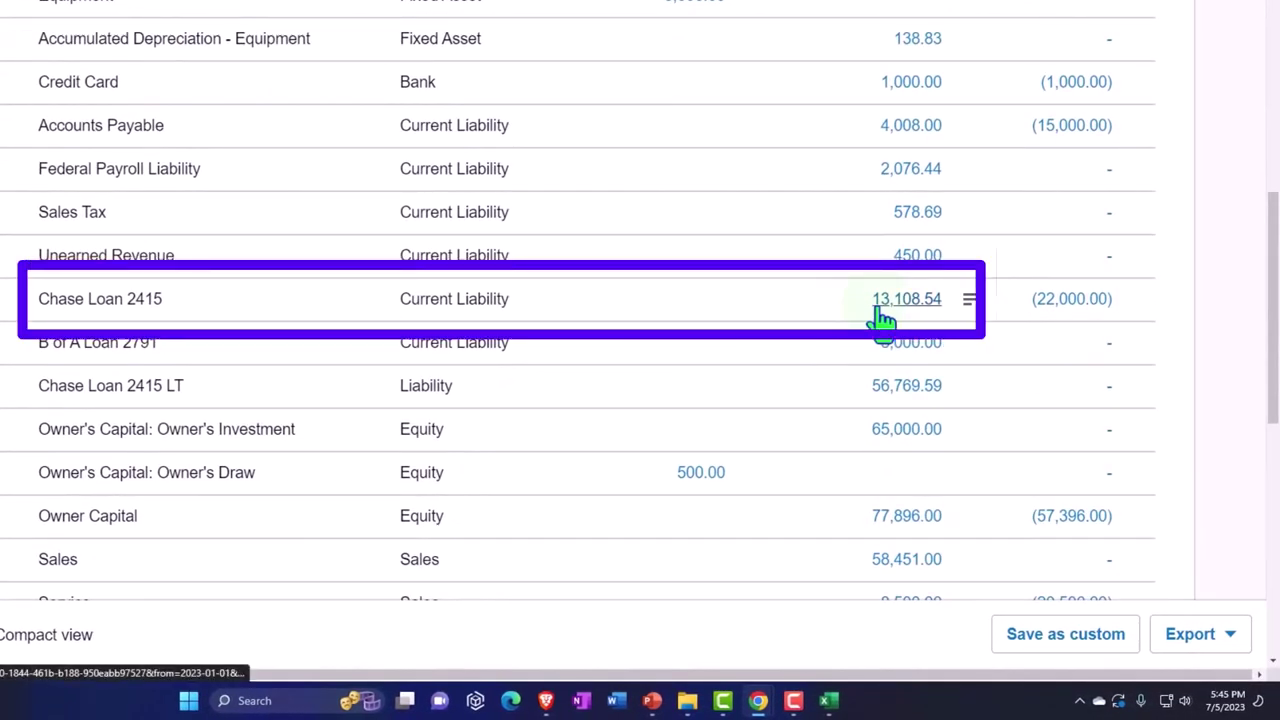
{"action": "scroll", "coordinate": [840, 368], "scroll_direction": "down", "scroll_amount": 1}
{"action": "scroll", "coordinate": [840, 368], "scroll_direction": "down", "scroll_amount": 3}
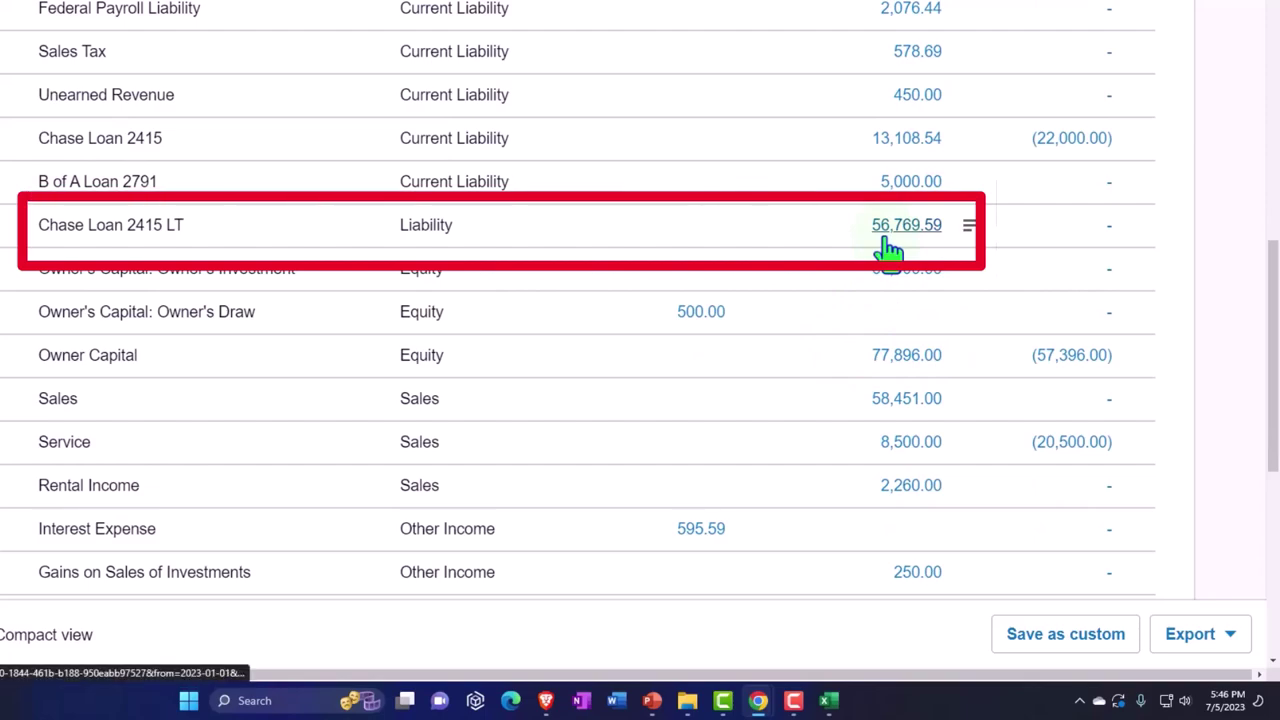
{"action": "scroll", "coordinate": [837, 449], "scroll_direction": "down", "scroll_amount": 4}
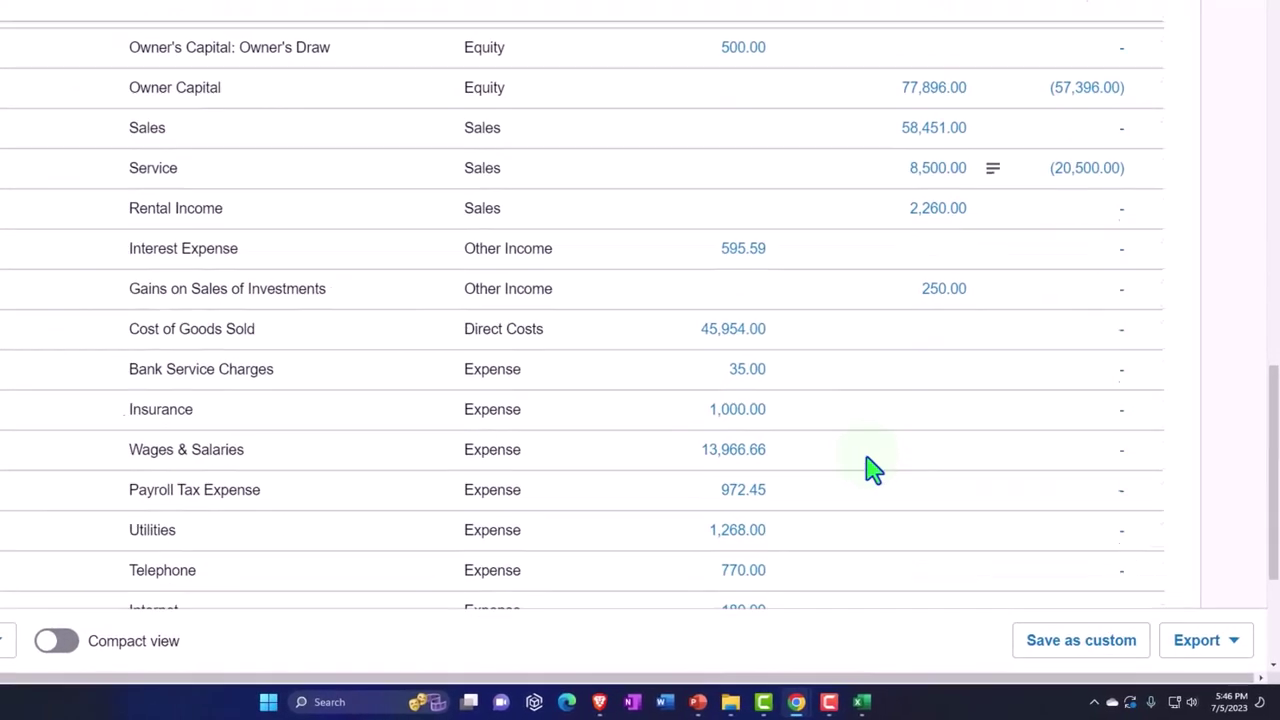
{"action": "scroll", "coordinate": [875, 470], "scroll_direction": "down", "scroll_amount": 3}
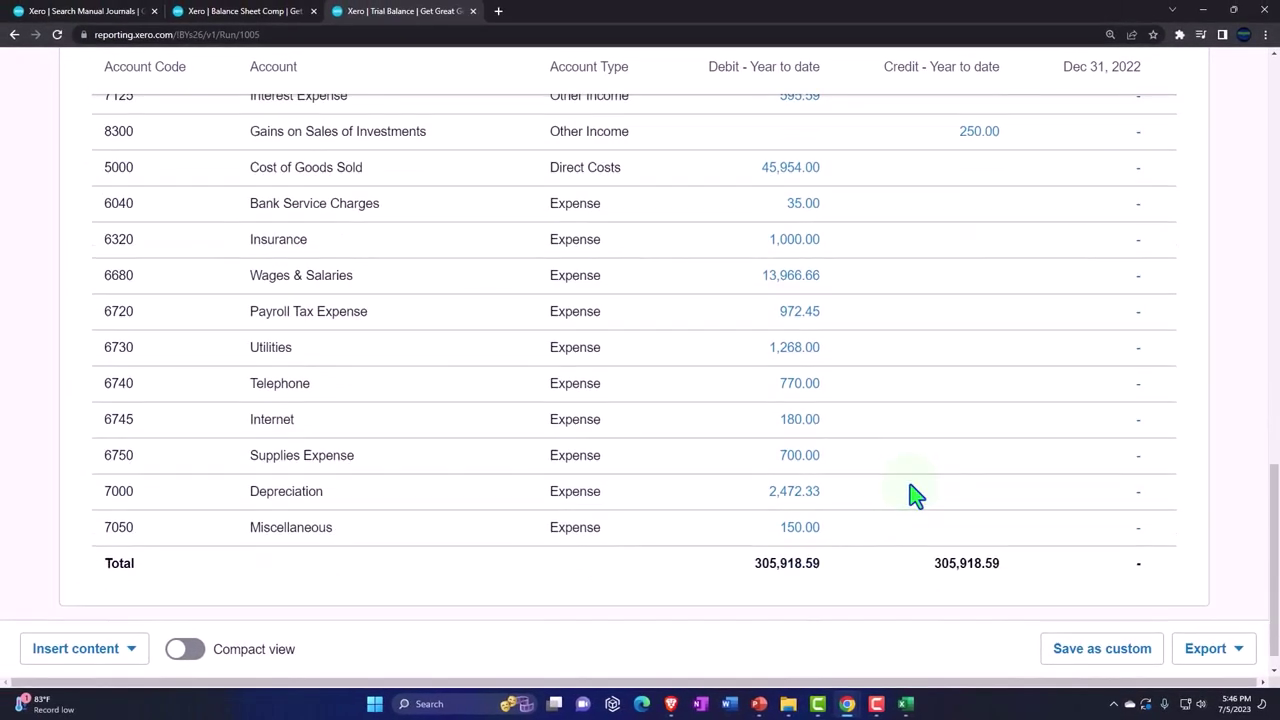